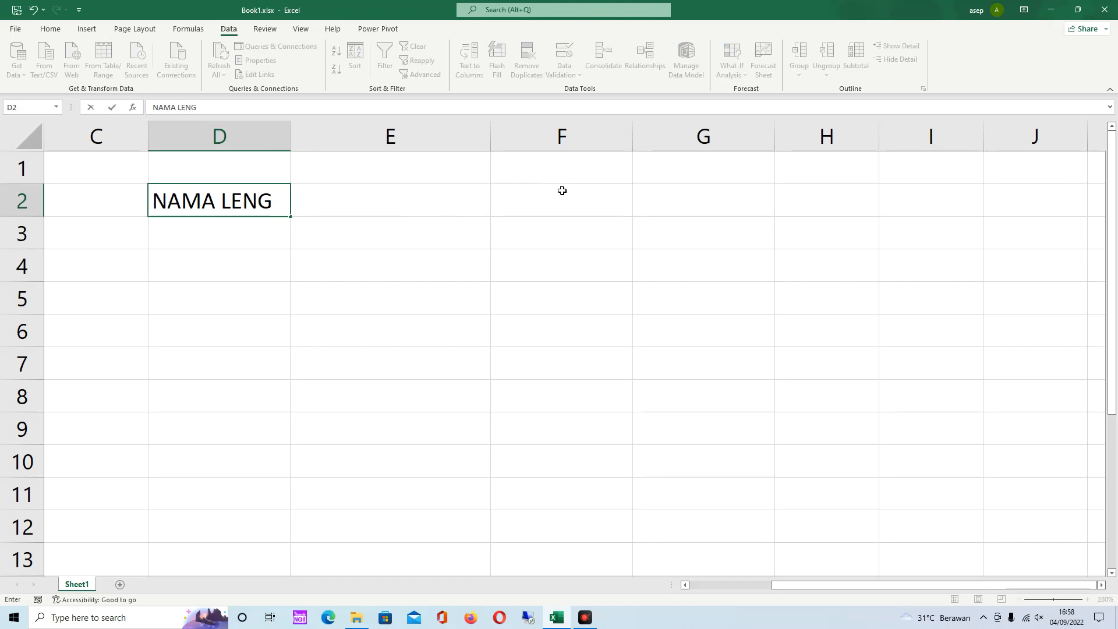
- Widen column D to fit its heading, and enter the headings NAMA AWAL in E2 and NAMA AKHIR in F2
{"action": "left_click", "coordinate": [422, 237]}
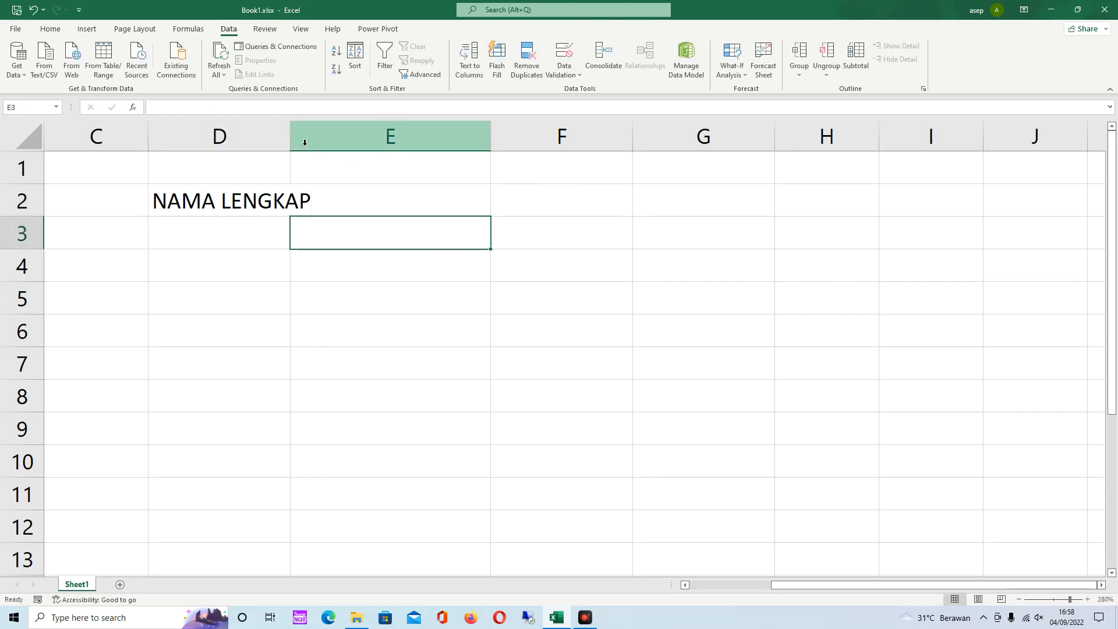
{"action": "left_click_drag", "start_coordinate": [291, 134], "coordinate": [324, 134]}
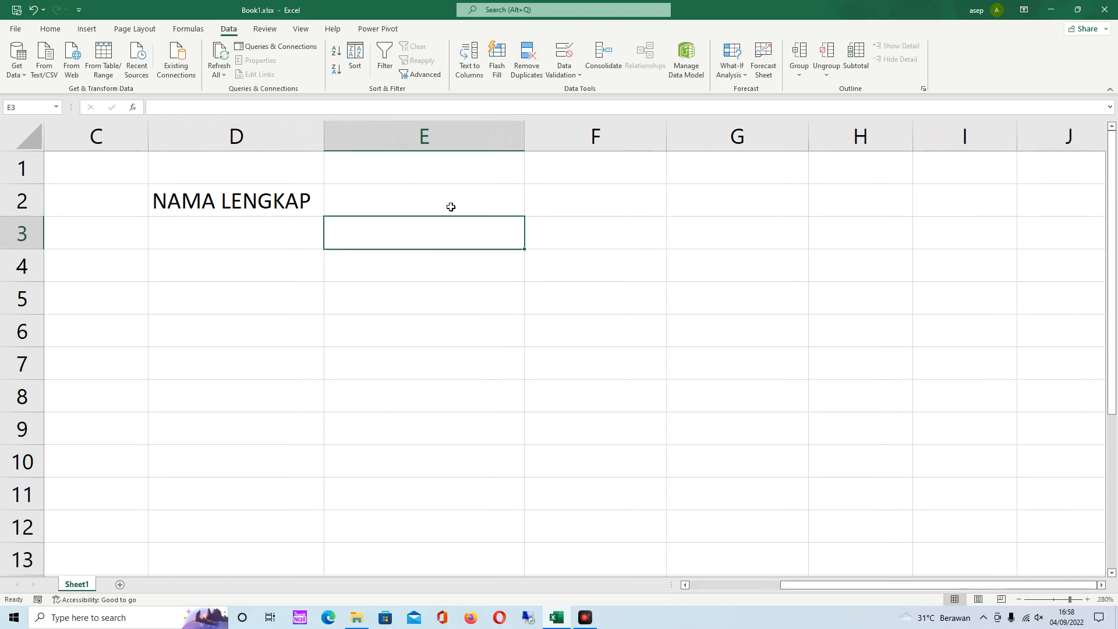
{"action": "left_click", "coordinate": [372, 205]}
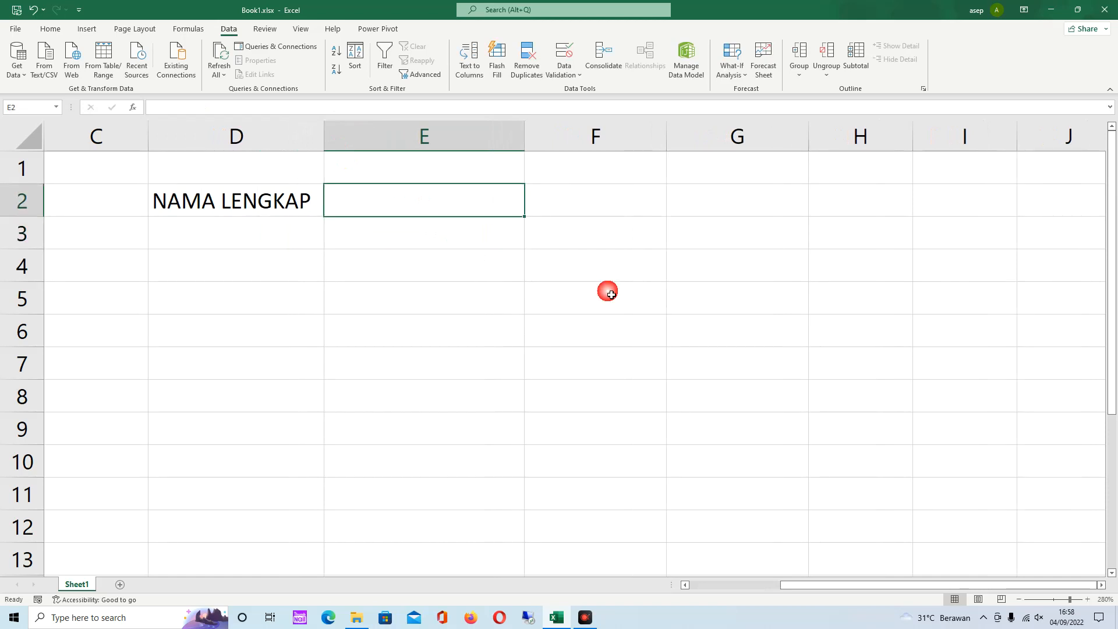
{"action": "type", "text": "NAMA AWAL"}
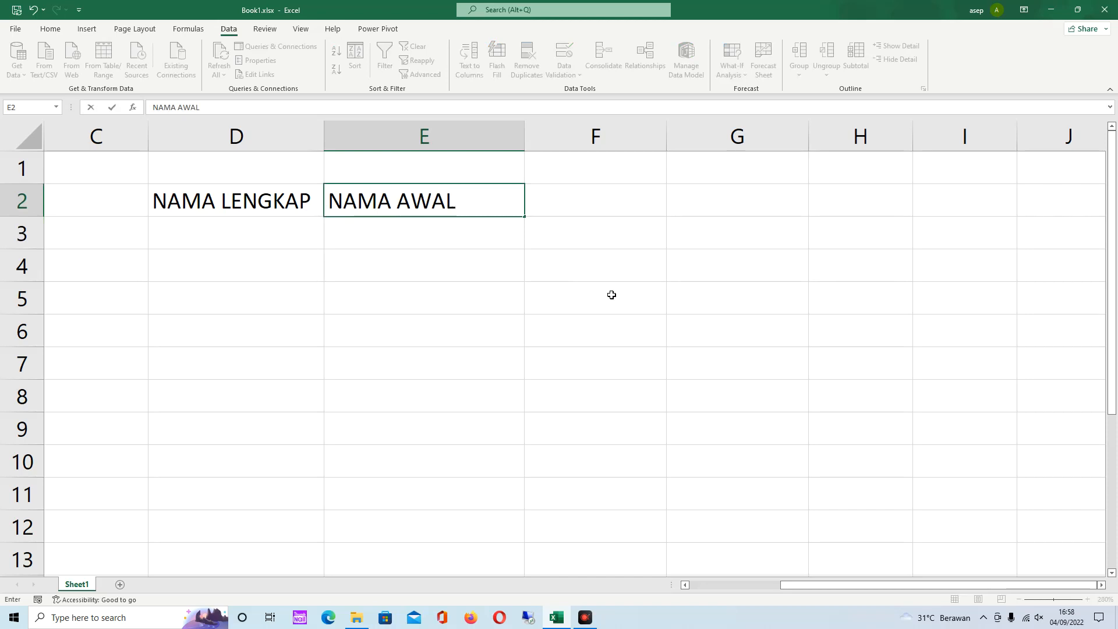
{"action": "key", "text": "Tab"}
{"action": "type", "text": "NAMA AKHIR"}
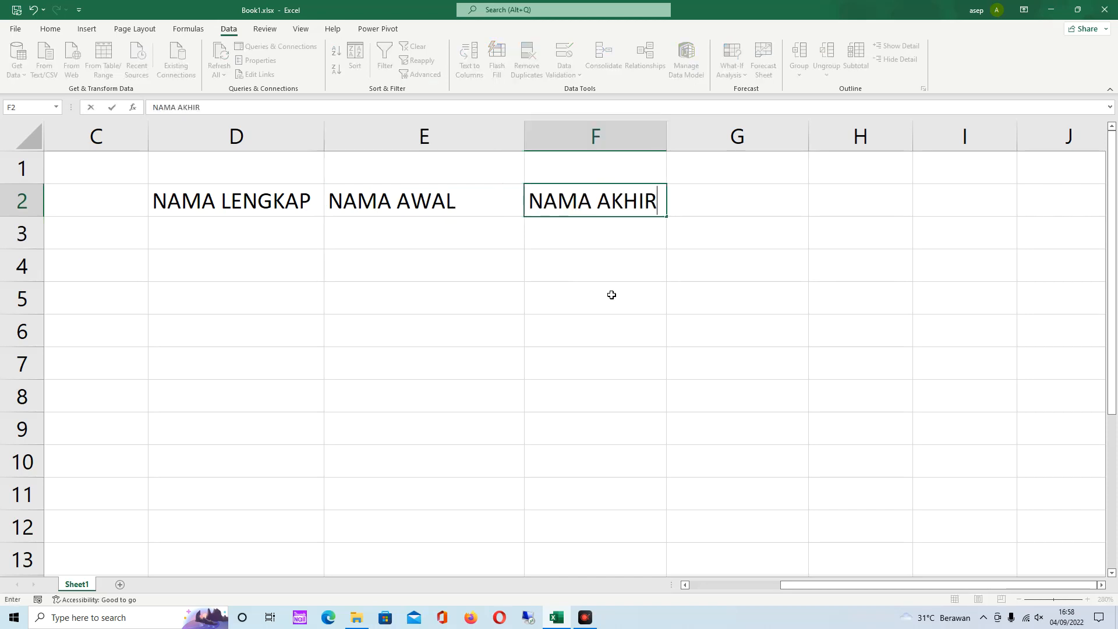
{"action": "left_click", "coordinate": [567, 294]}
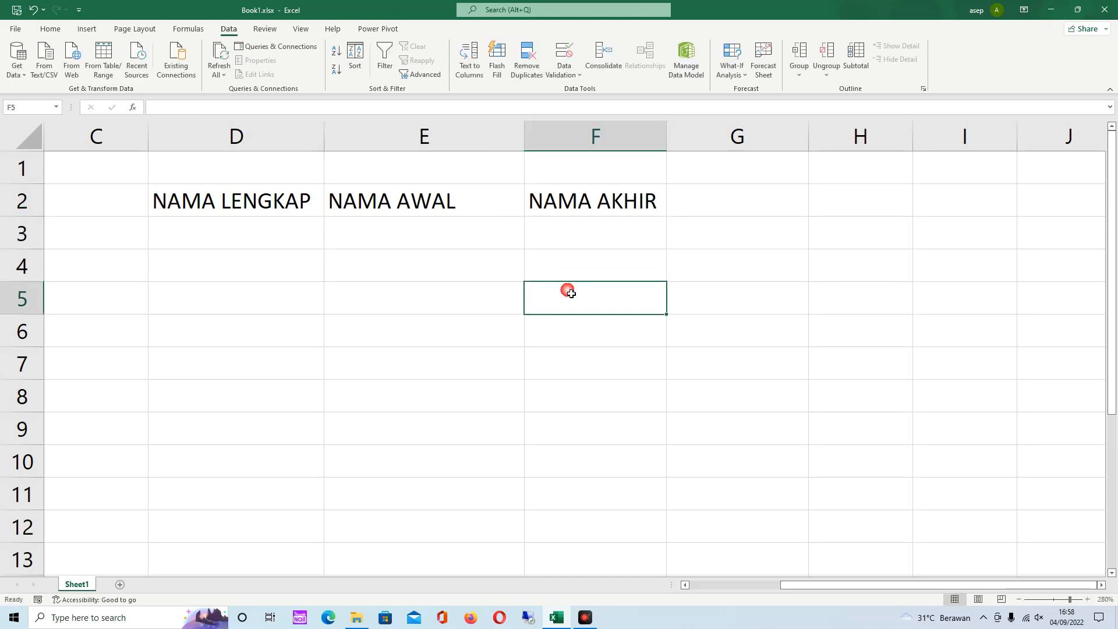
- Enter the first person's three-word full name in D3 and autofit column D to it
{"action": "left_click", "coordinate": [259, 237]}
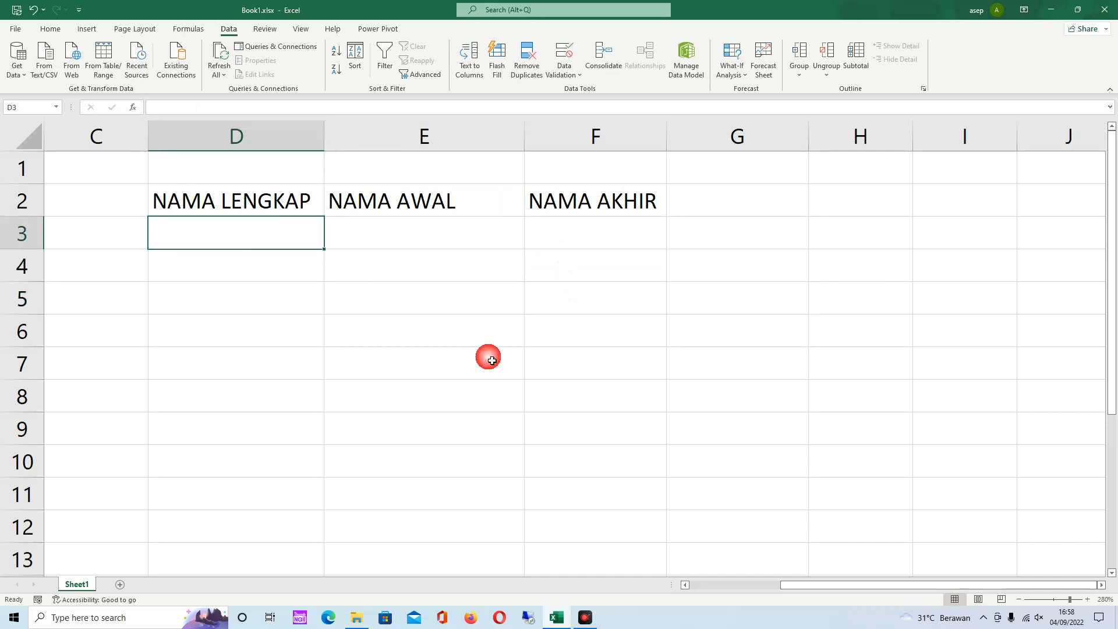
{"action": "type", "text": "AD"}
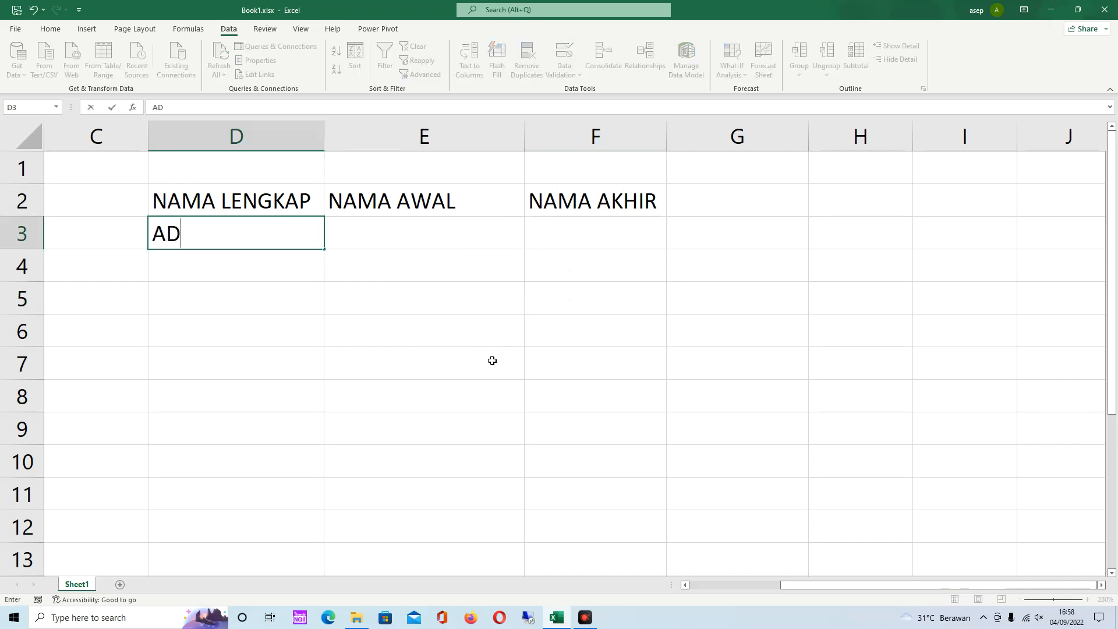
{"action": "type", "text": "I SAPUT"}
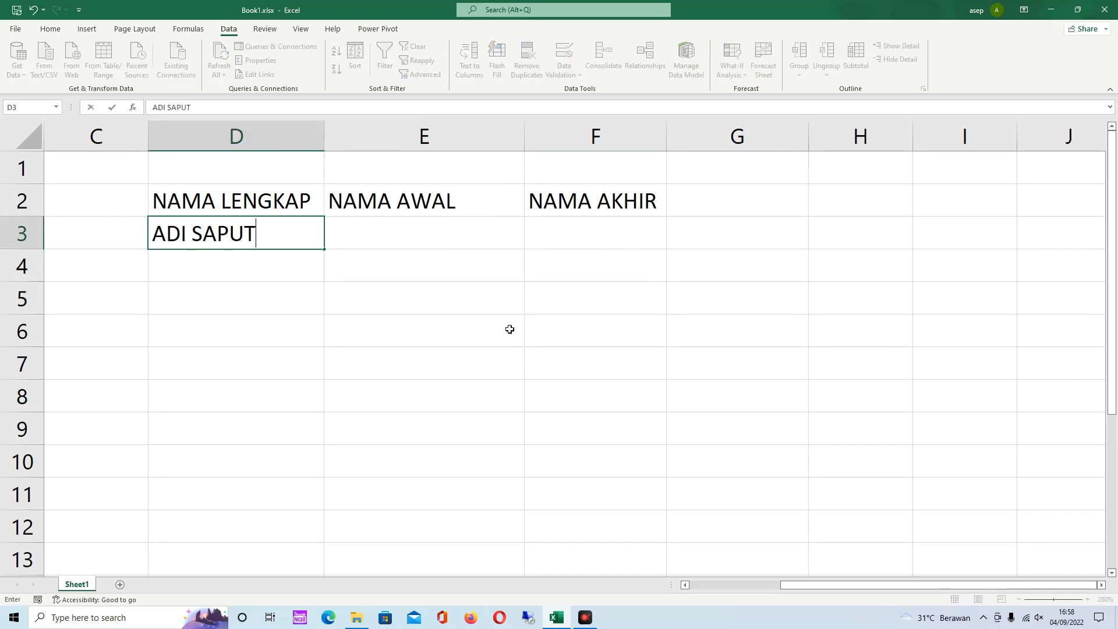
{"action": "type", "text": "RA JAYA"}
{"action": "key", "text": "Return"}
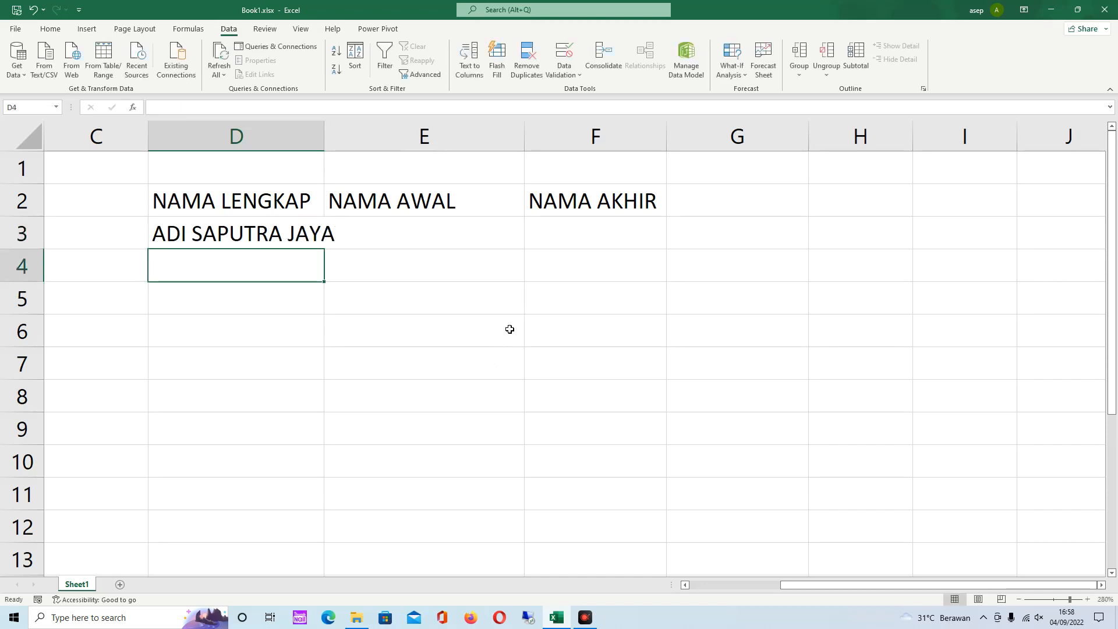
{"action": "double_click", "coordinate": [324, 132]}
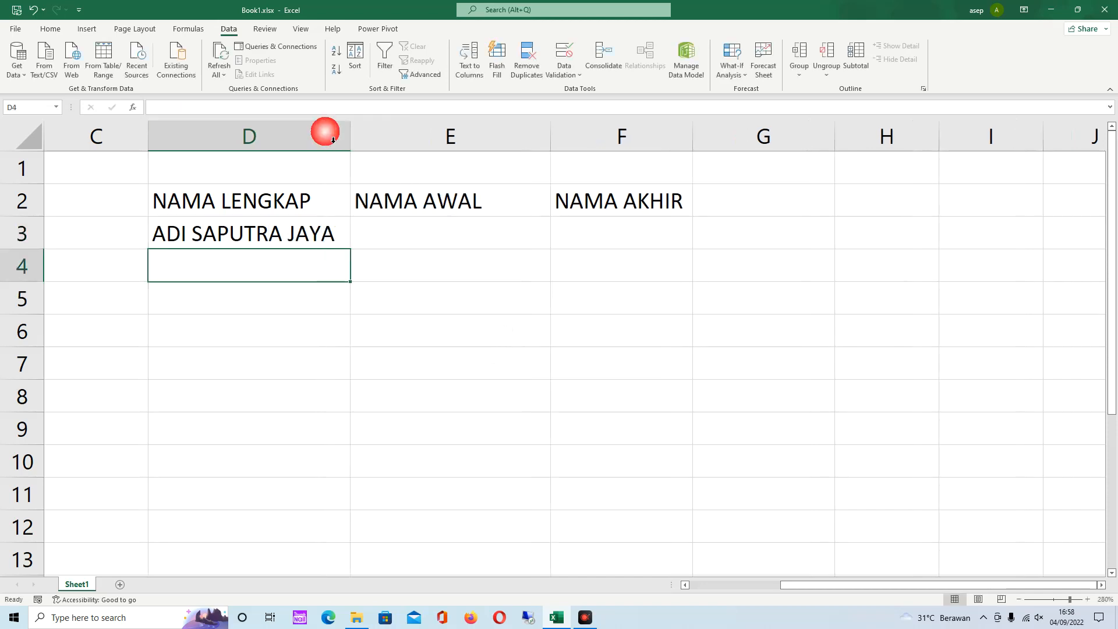
- Enter two more people's full names in D4 and D5 under NAMA LENGKAP
{"action": "type", "text": "B"}
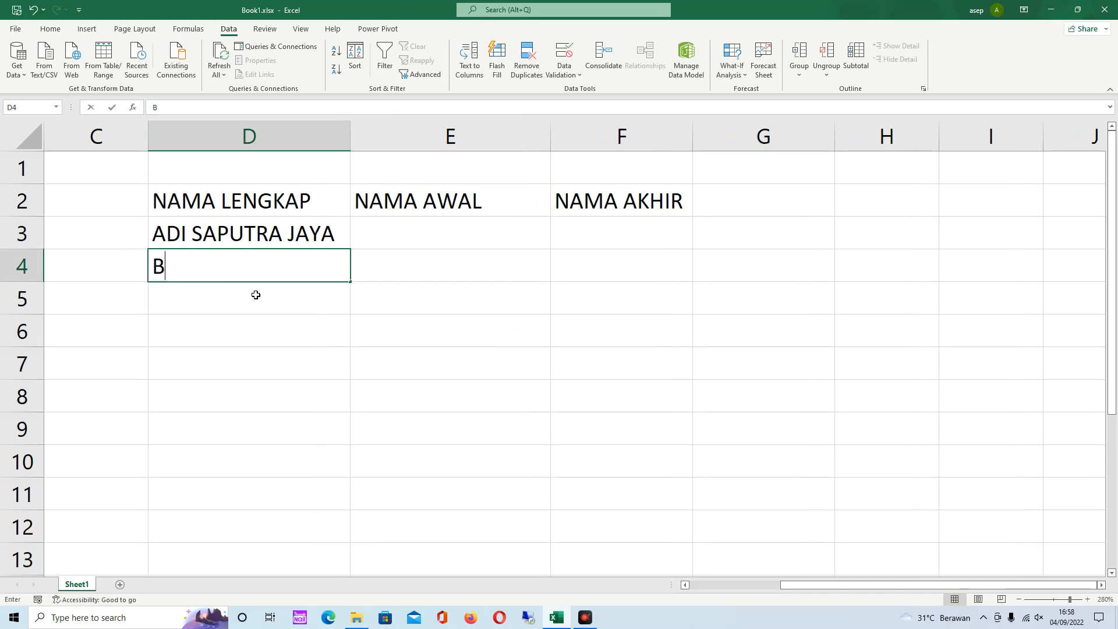
{"action": "type", "text": "UDI"}
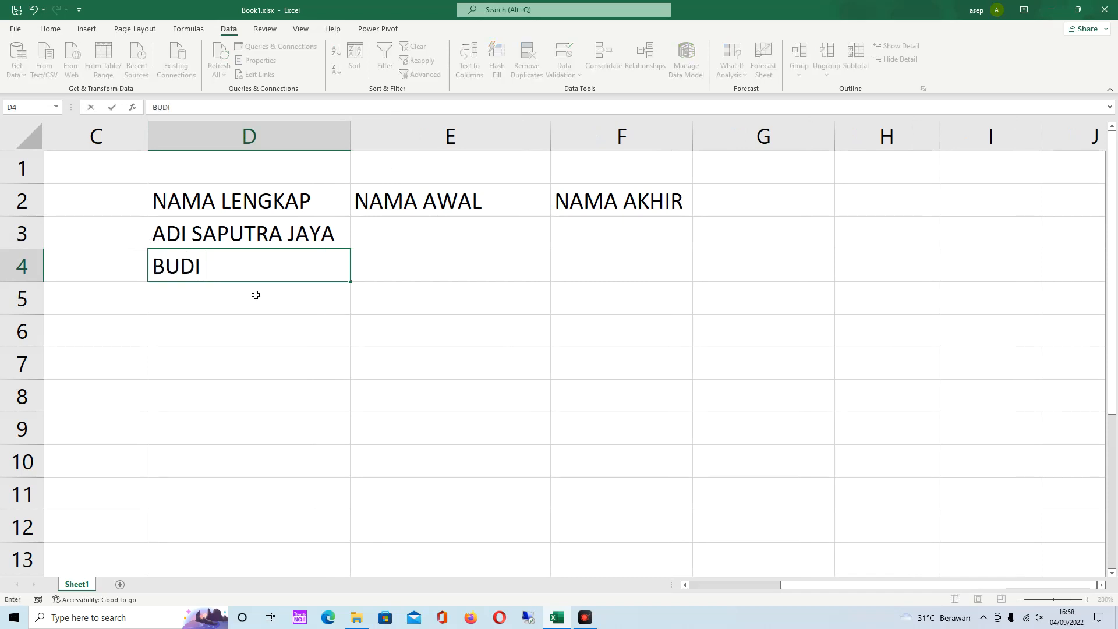
{"action": "type", "text": " SANTOSO"}
{"action": "key", "text": "Return"}
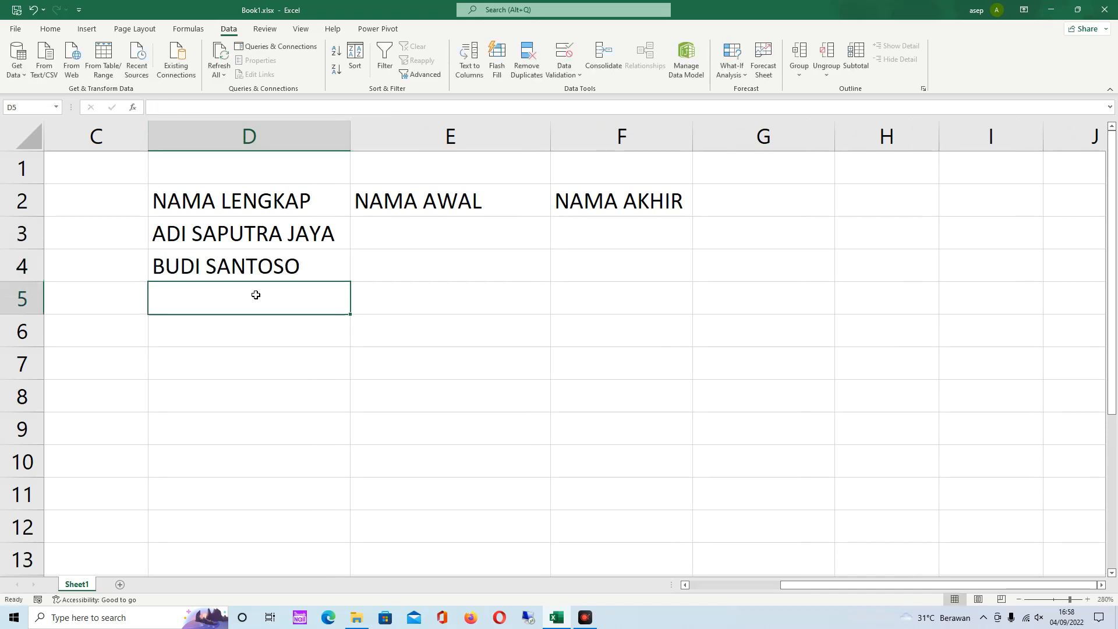
{"action": "type", "text": "ANI"}
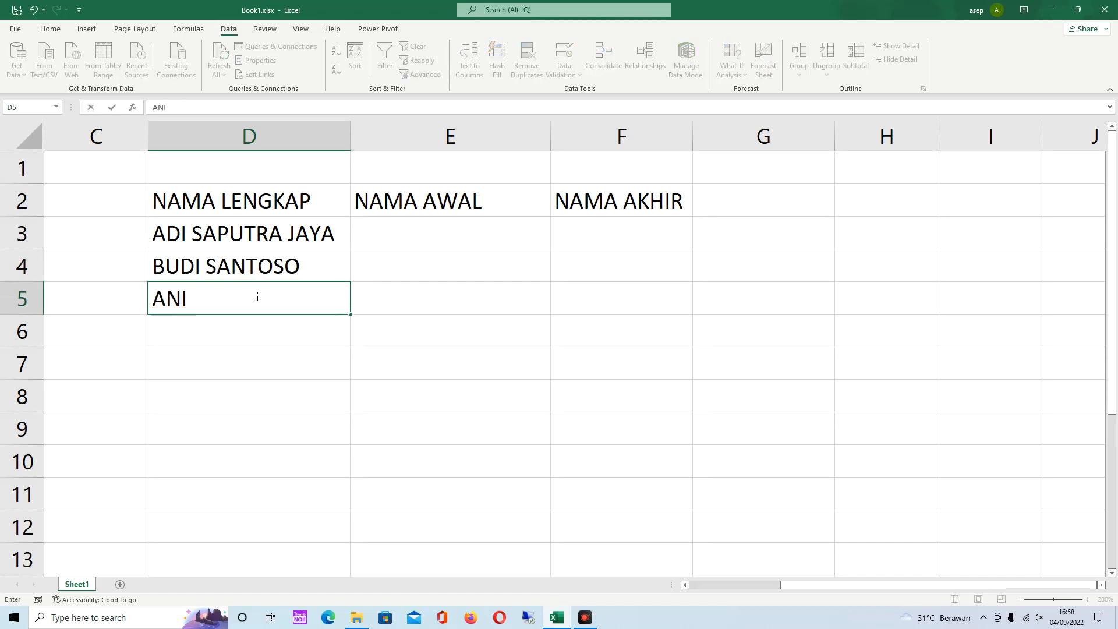
{"action": "type", "text": " IRWANUSI"}
{"action": "key", "text": "Return"}
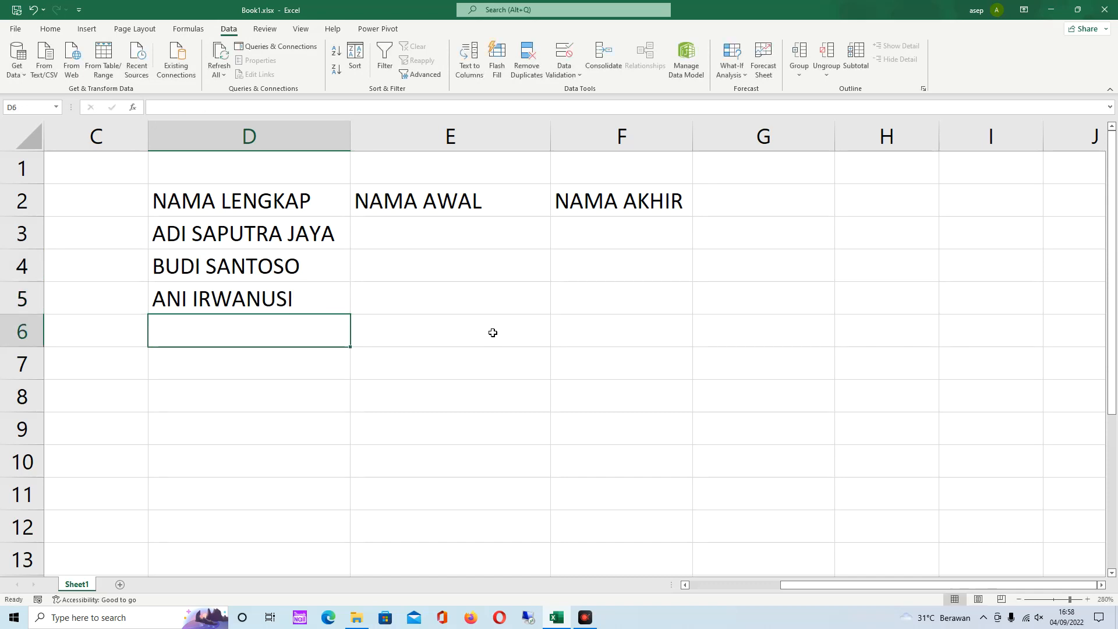
- Enter a four-word full name in D6 and widen column D to fit it
{"action": "type", "text": "JODI HAND"}
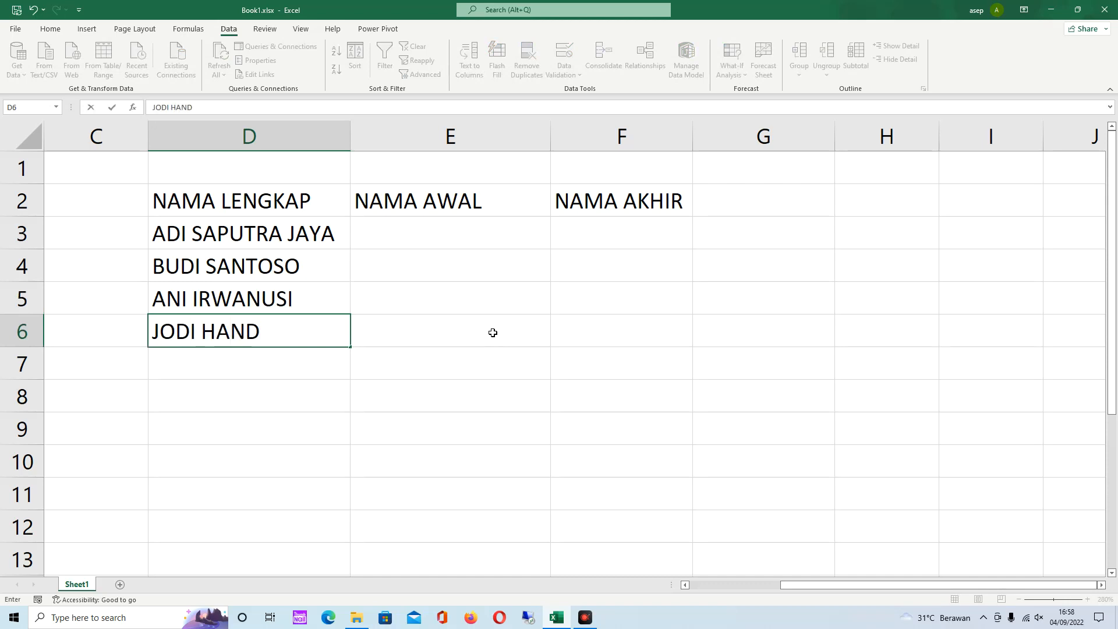
{"action": "type", "text": "I WIJAYA KUS"}
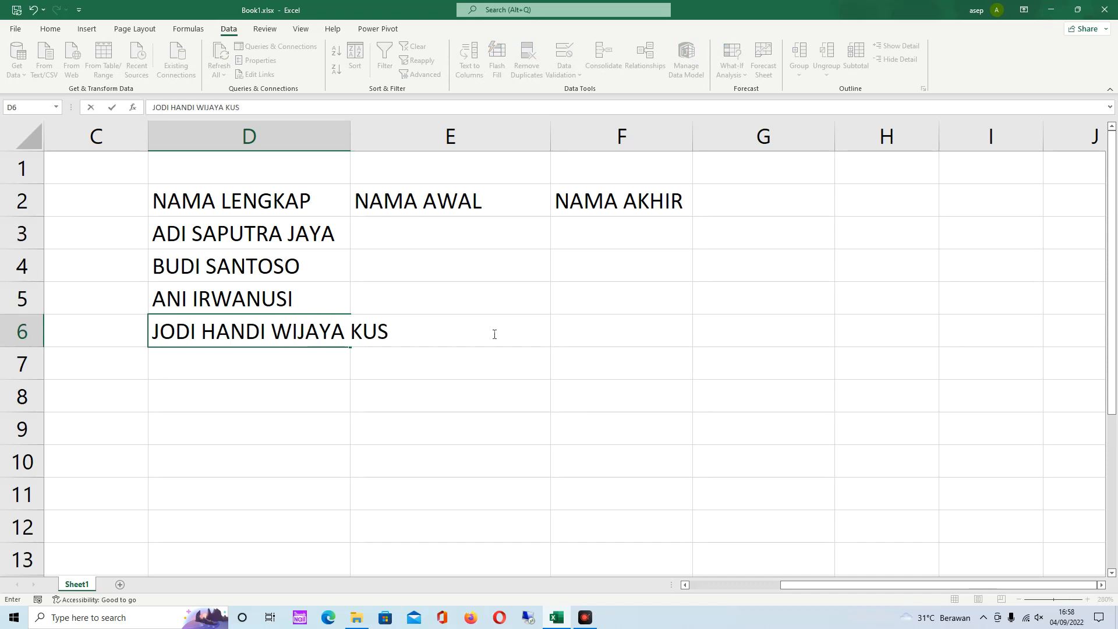
{"action": "type", "text": "UMA"}
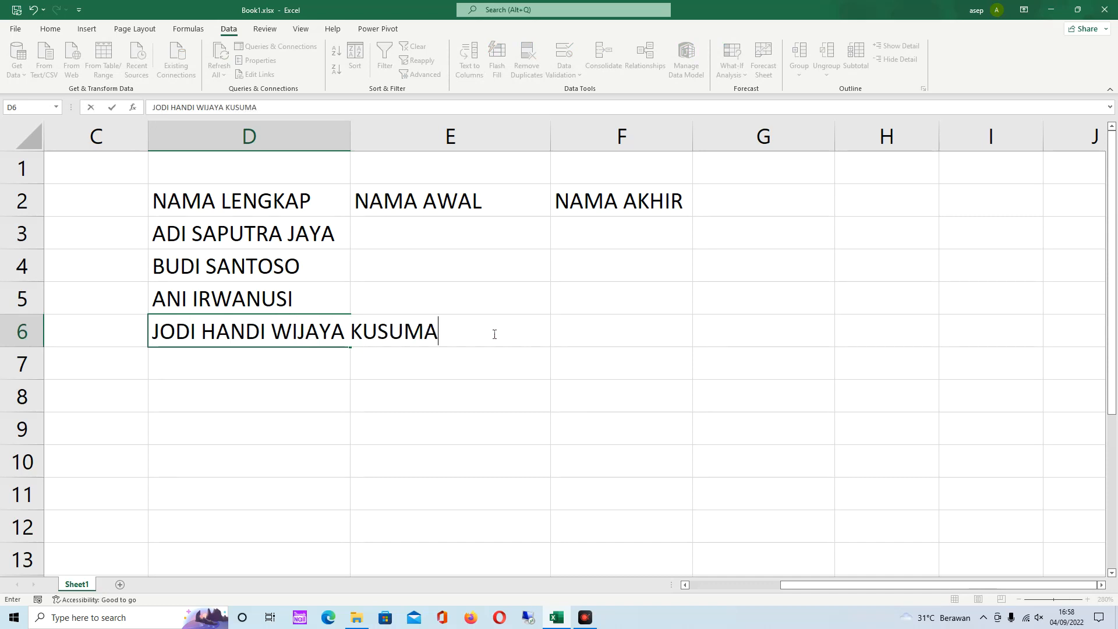
{"action": "left_click", "coordinate": [429, 265]}
{"action": "left_click_drag", "start_coordinate": [358, 150], "coordinate": [458, 149]}
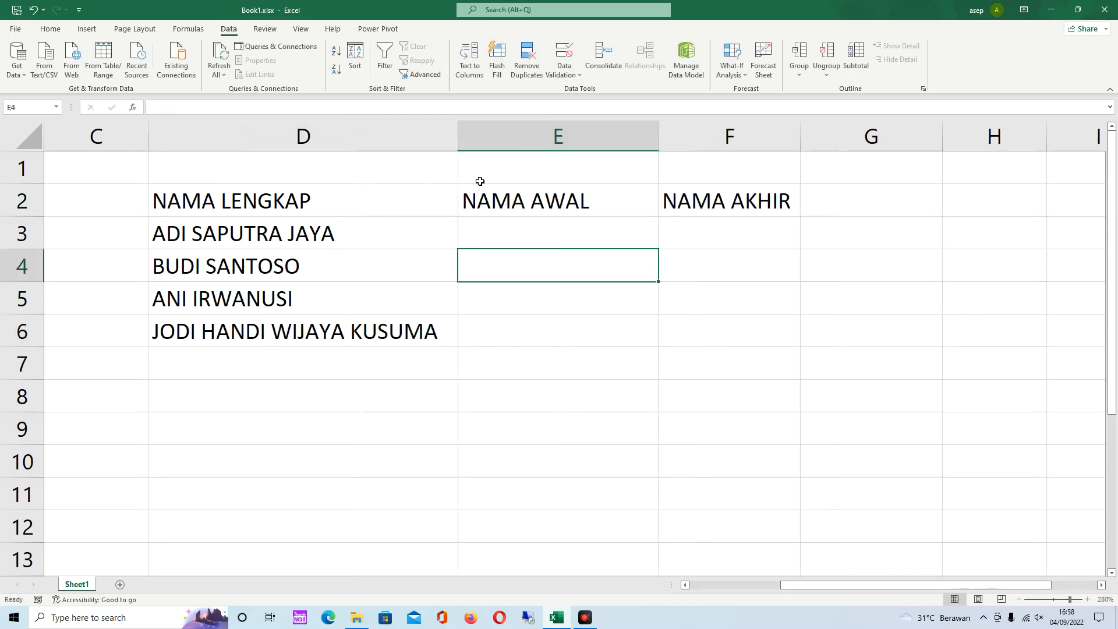
- Enter the fifth person's full name in D7
{"action": "left_click", "coordinate": [568, 213]}
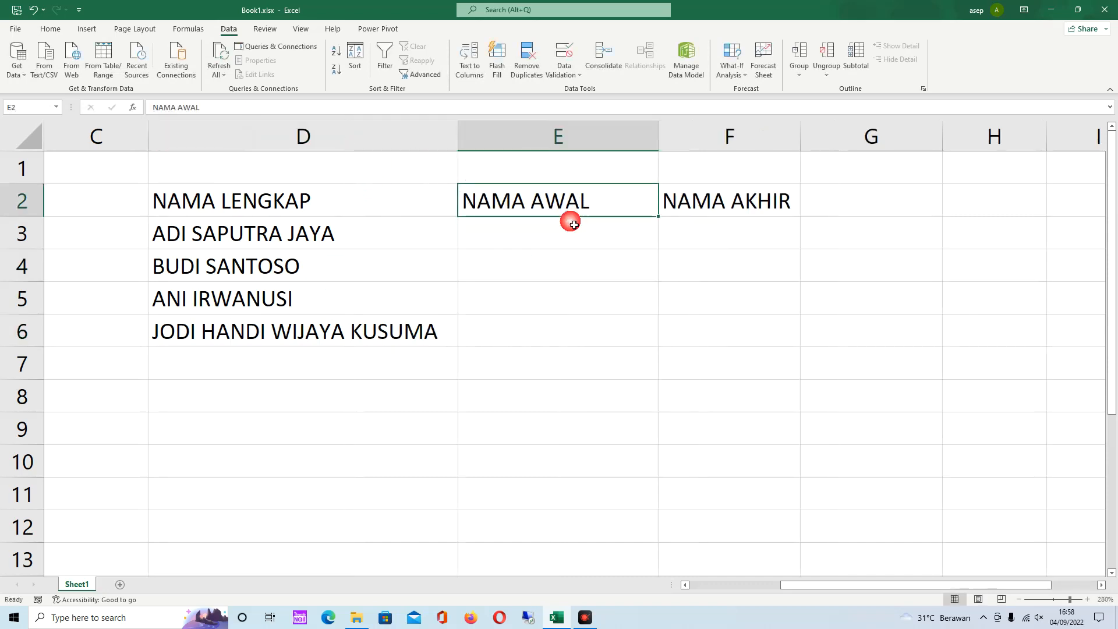
{"action": "left_click", "coordinate": [255, 361]}
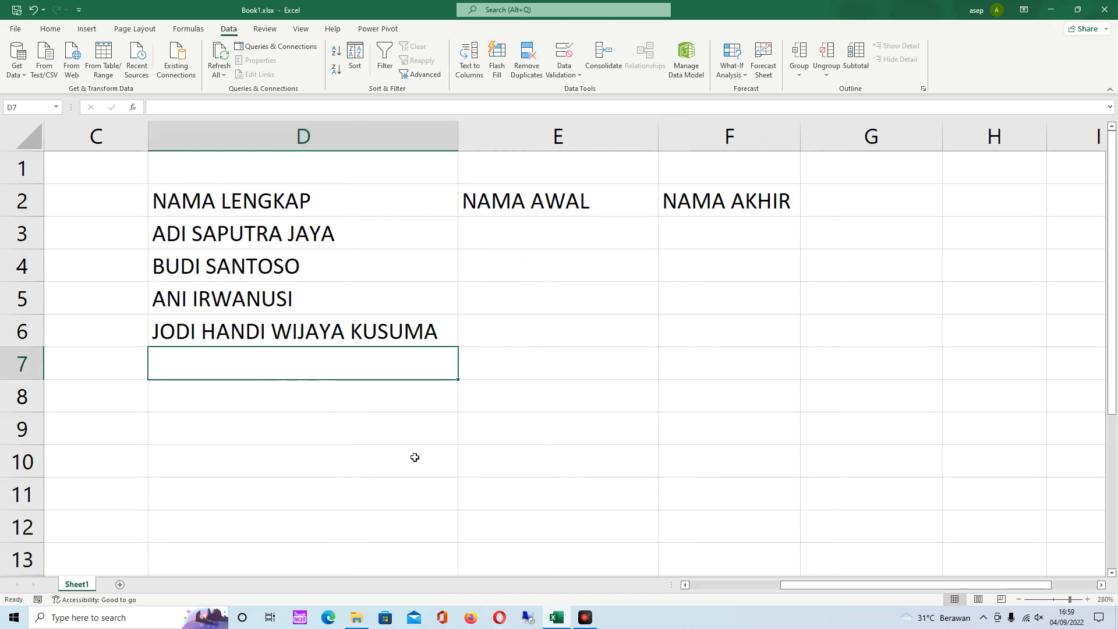
{"action": "type", "text": "ASEP HERMAWAN"}
{"action": "left_click", "coordinate": [534, 440]}
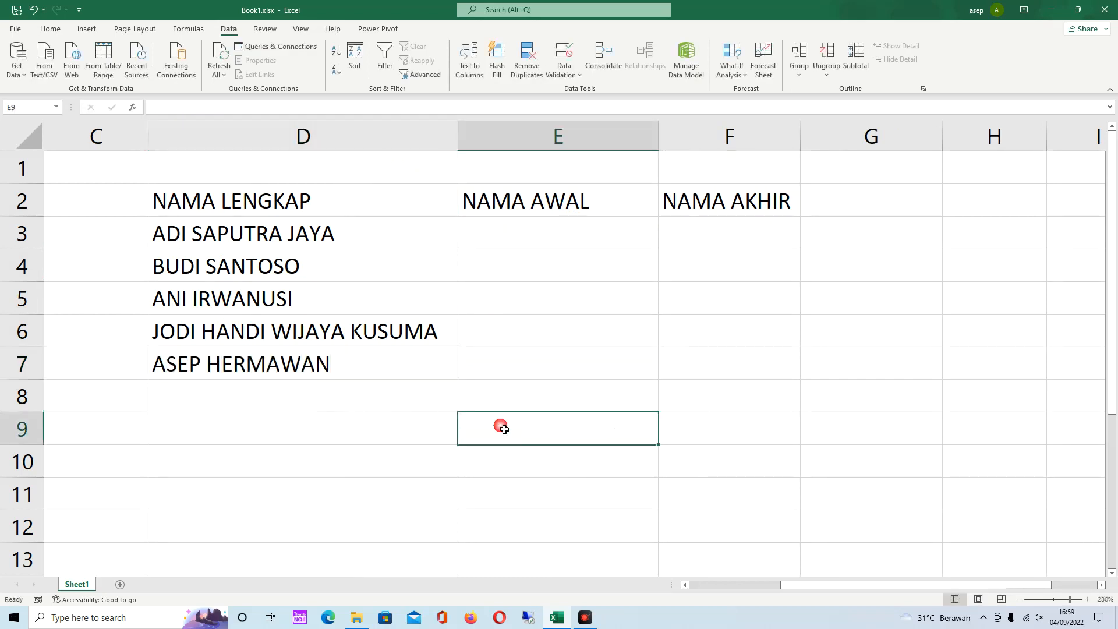
- Number the name rows from 1 to 5 in cells C3 to C7
{"action": "left_click", "coordinate": [103, 231]}
{"action": "type", "text": "1"}
{"action": "key", "text": "Return"}
{"action": "type", "text": "2"}
{"action": "key", "text": "Return"}
{"action": "type", "text": "3"}
{"action": "key", "text": "Return"}
{"action": "type", "text": "4"}
{"action": "key", "text": "Return"}
{"action": "type", "text": "5"}
{"action": "key", "text": "Tab"}
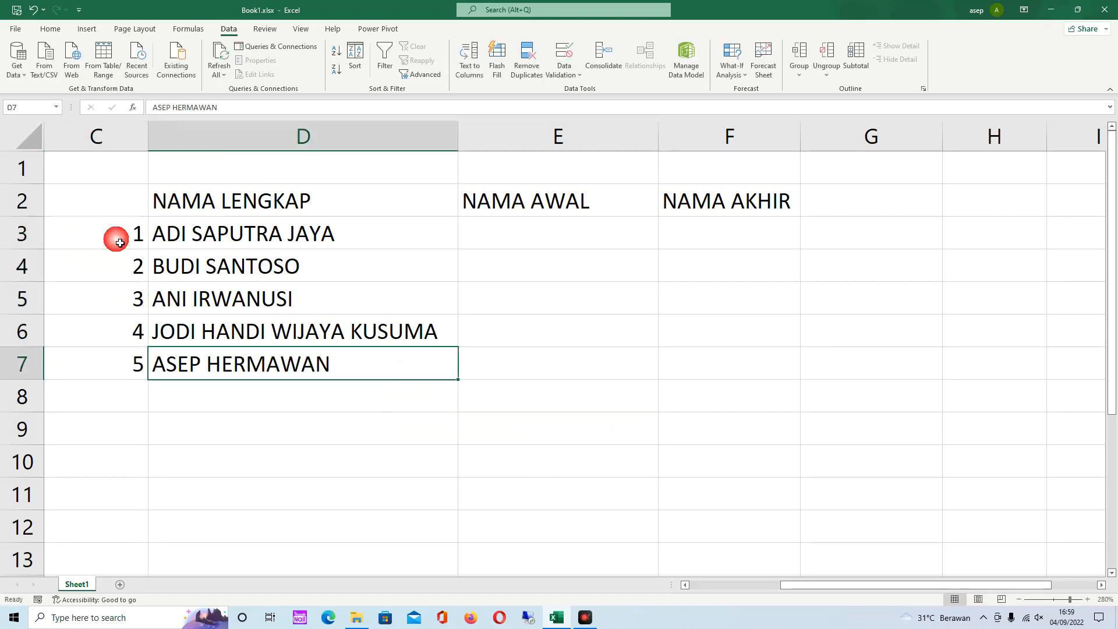
- Narrow column C and enter the heading NO in C2
{"action": "left_click", "coordinate": [146, 140]}
{"action": "left_click_drag", "start_coordinate": [148, 140], "coordinate": [111, 142]}
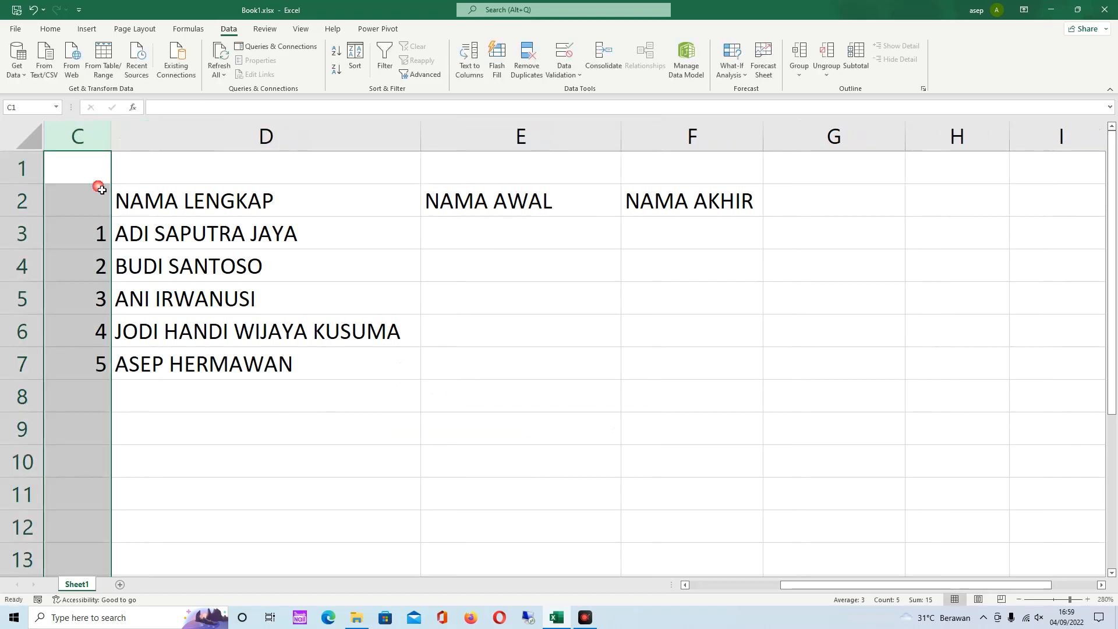
{"action": "left_click", "coordinate": [93, 198]}
{"action": "type", "text": "NO"}
{"action": "key", "text": "Return"}
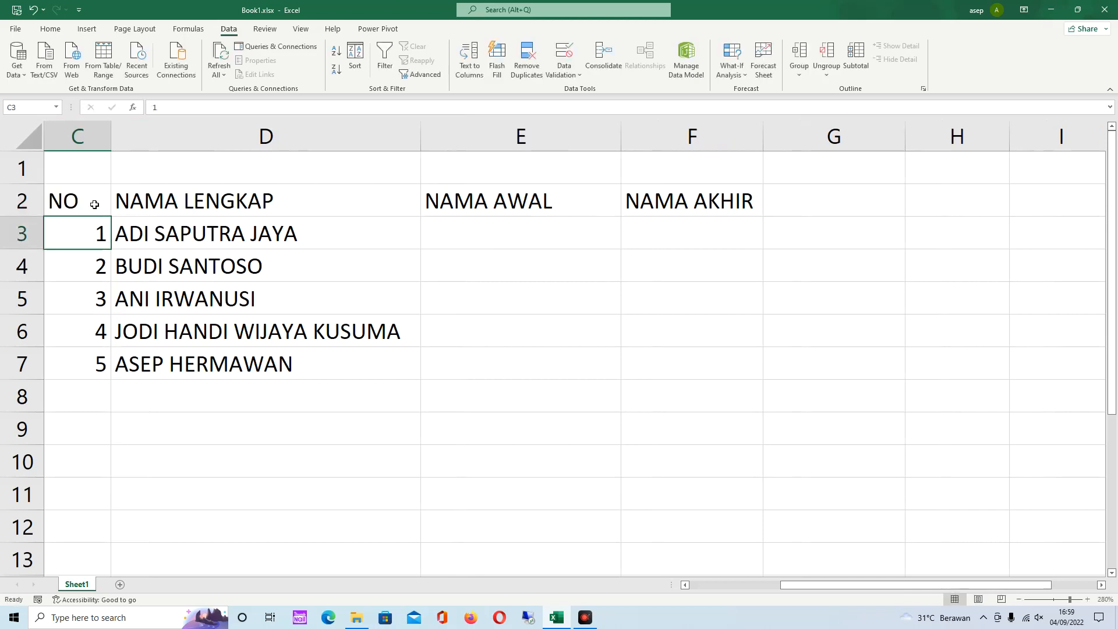
- Center the row numbers in C3:C7 horizontally
{"action": "key", "text": "shift+Down"}
{"action": "key", "text": "shift+Down"}
{"action": "key", "text": "shift+Down"}
{"action": "key", "text": "shift+Down"}
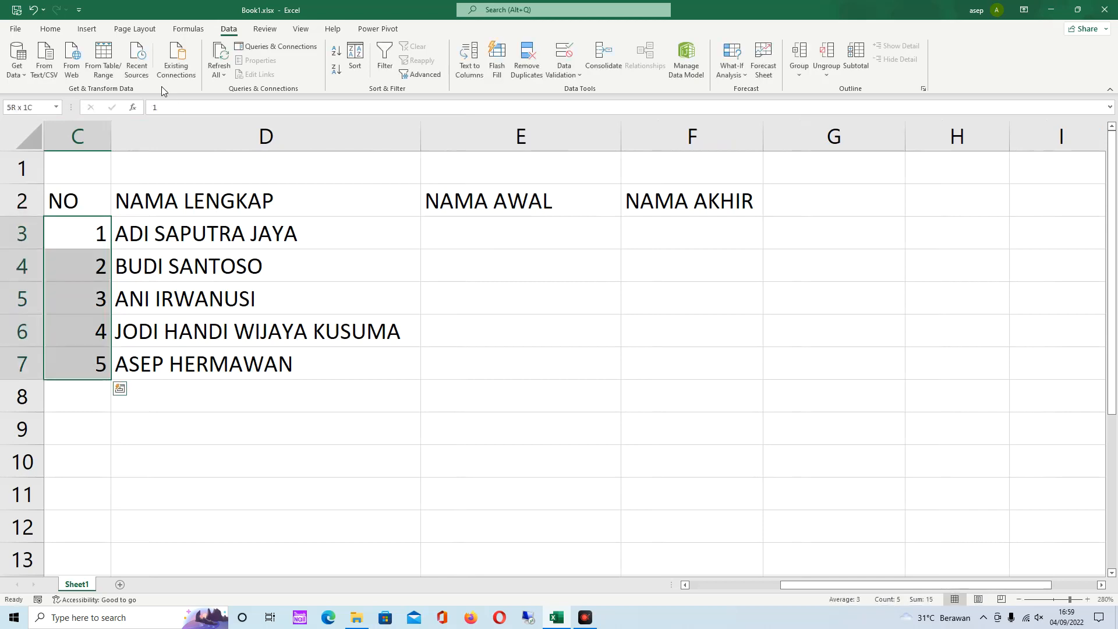
{"action": "left_click", "coordinate": [50, 28]}
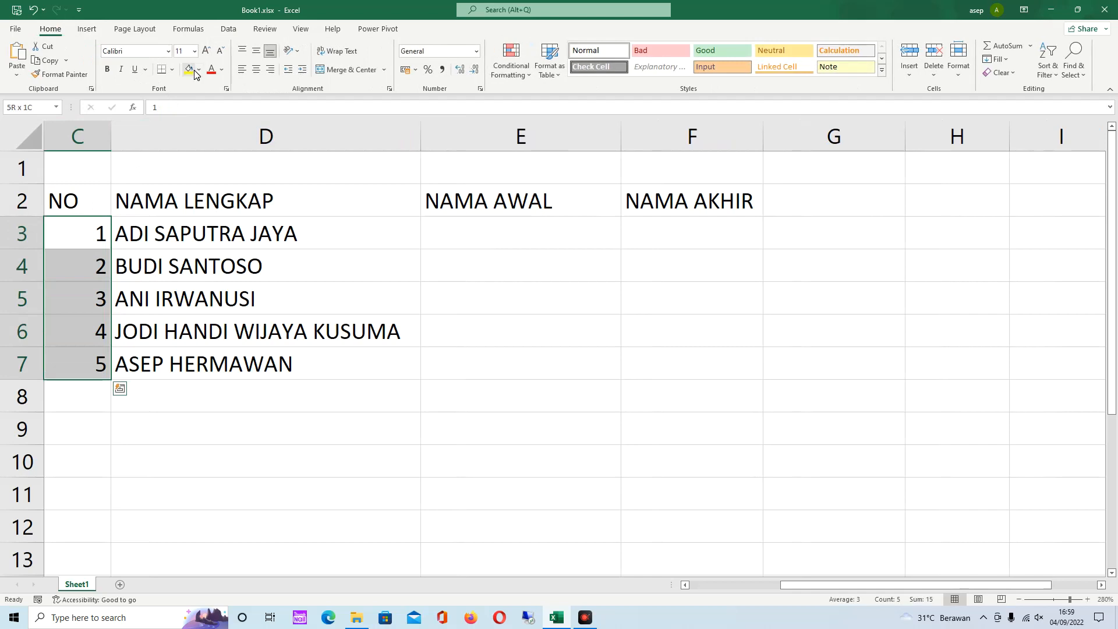
{"action": "left_click", "coordinate": [257, 70]}
{"action": "left_click", "coordinate": [554, 304]}
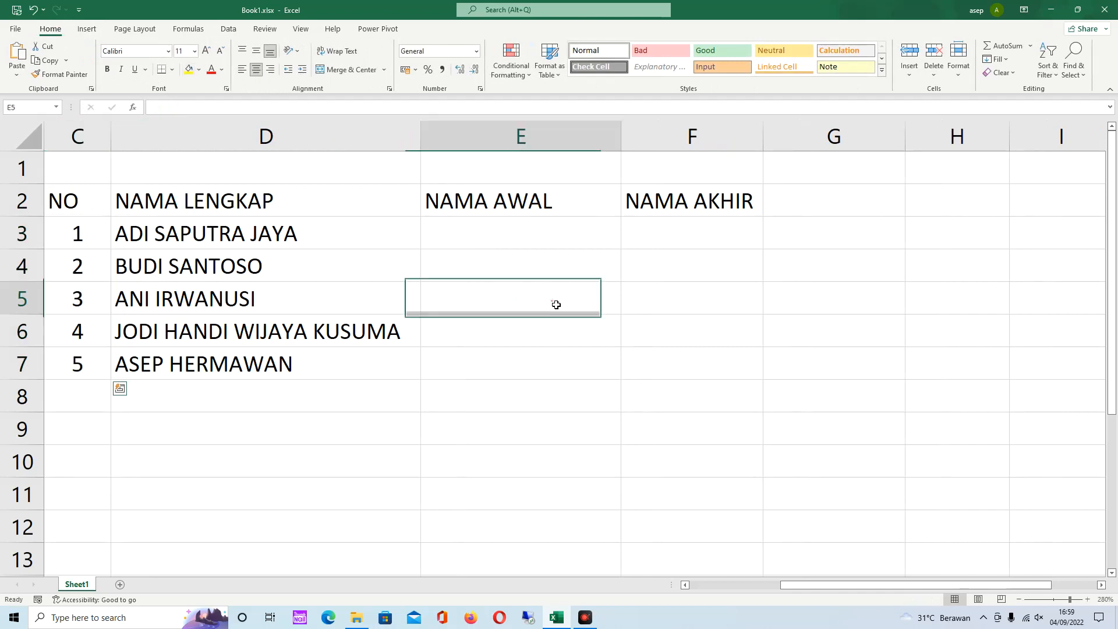
- Give the NAMA AWAL and NAMA AKHIR headings in E2:F2 a yellow fill and bold text
{"action": "left_click", "coordinate": [273, 240]}
{"action": "left_click", "coordinate": [532, 209]}
{"action": "left_click", "coordinate": [719, 208]}
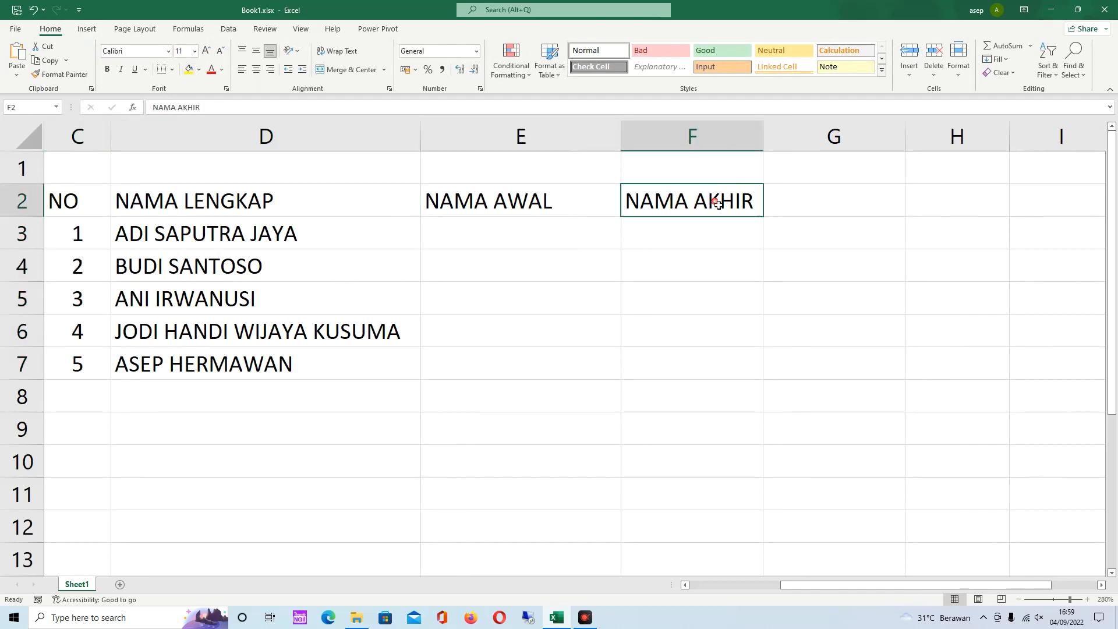
{"action": "left_click", "coordinate": [566, 187]}
{"action": "left_click_drag", "start_coordinate": [566, 187], "coordinate": [696, 191]}
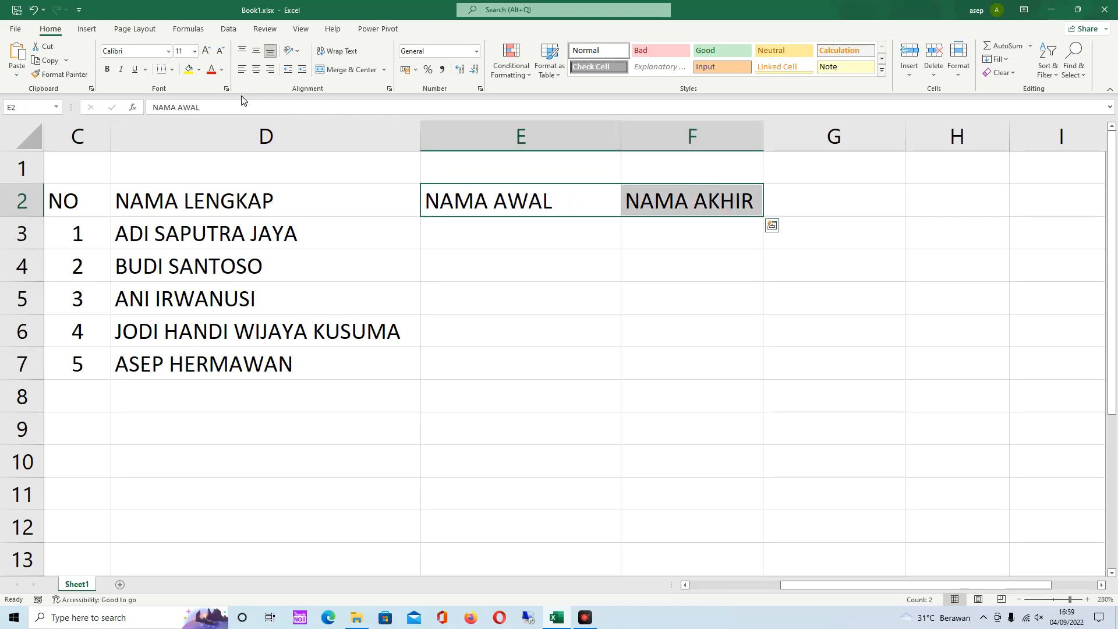
{"action": "left_click", "coordinate": [189, 69]}
{"action": "key", "text": "ctrl+b"}
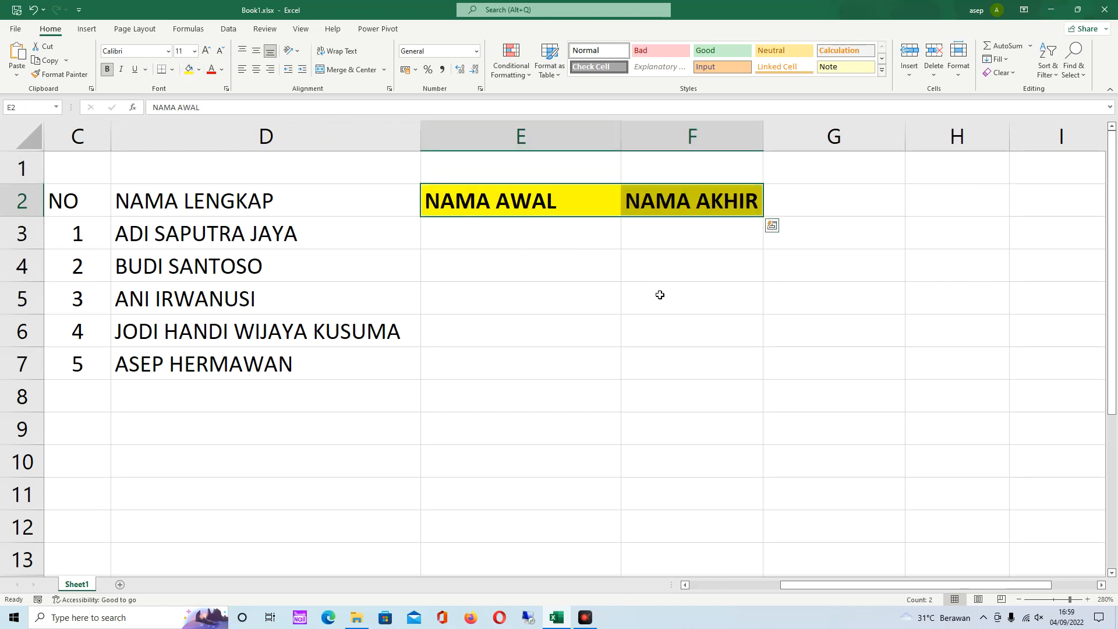
{"action": "left_click", "coordinate": [658, 295]}
- Narrow column D slightly so that it closely fits the longest full name
{"action": "left_click", "coordinate": [527, 233]}
{"action": "left_click_drag", "start_coordinate": [428, 136], "coordinate": [413, 138]}
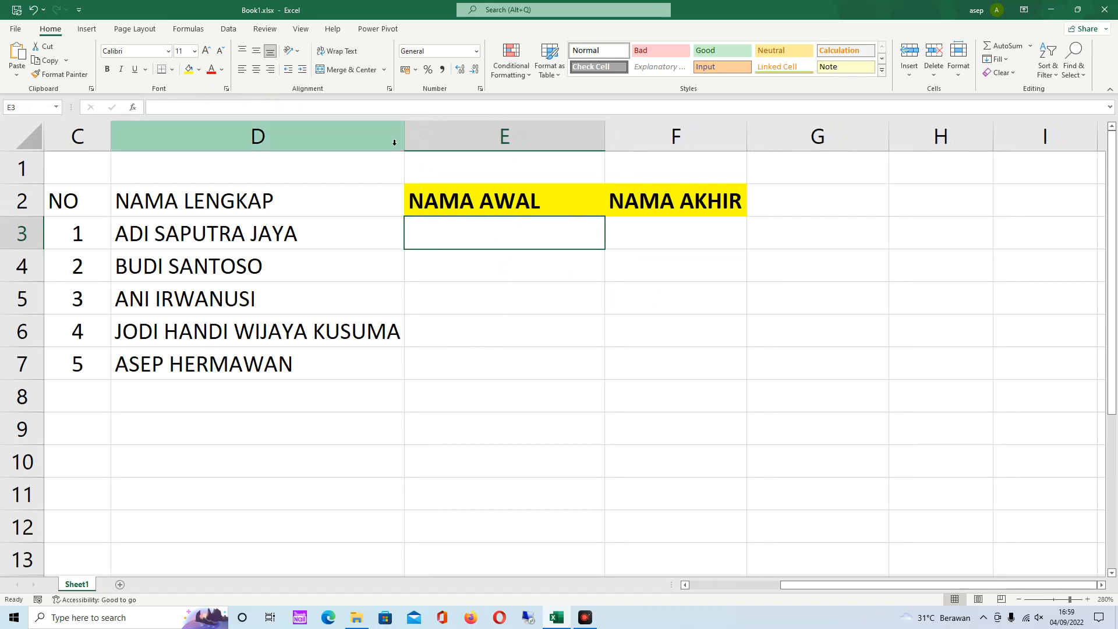
{"action": "left_click_drag", "start_coordinate": [408, 143], "coordinate": [411, 143]}
- Center the NAMA AWAL and NAMA AKHIR headings in E2:F2 horizontally
{"action": "left_click_drag", "start_coordinate": [577, 198], "coordinate": [636, 192]}
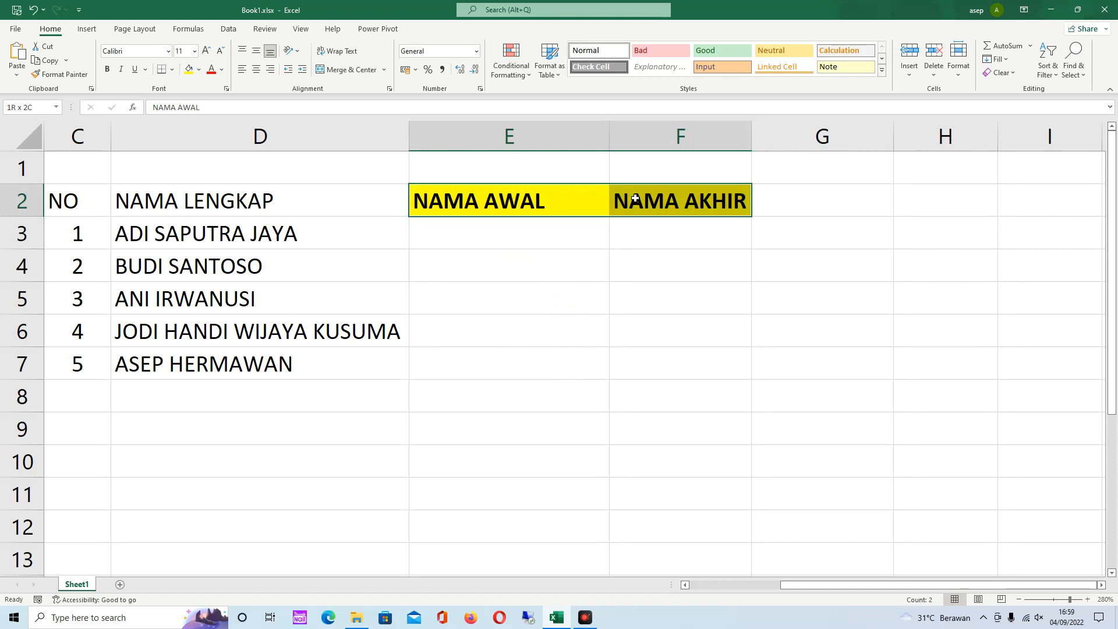
{"action": "left_click", "coordinate": [259, 72]}
{"action": "left_click", "coordinate": [519, 253]}
{"action": "left_click_drag", "start_coordinate": [295, 234], "coordinate": [320, 362]}
{"action": "left_click", "coordinate": [153, 240]}
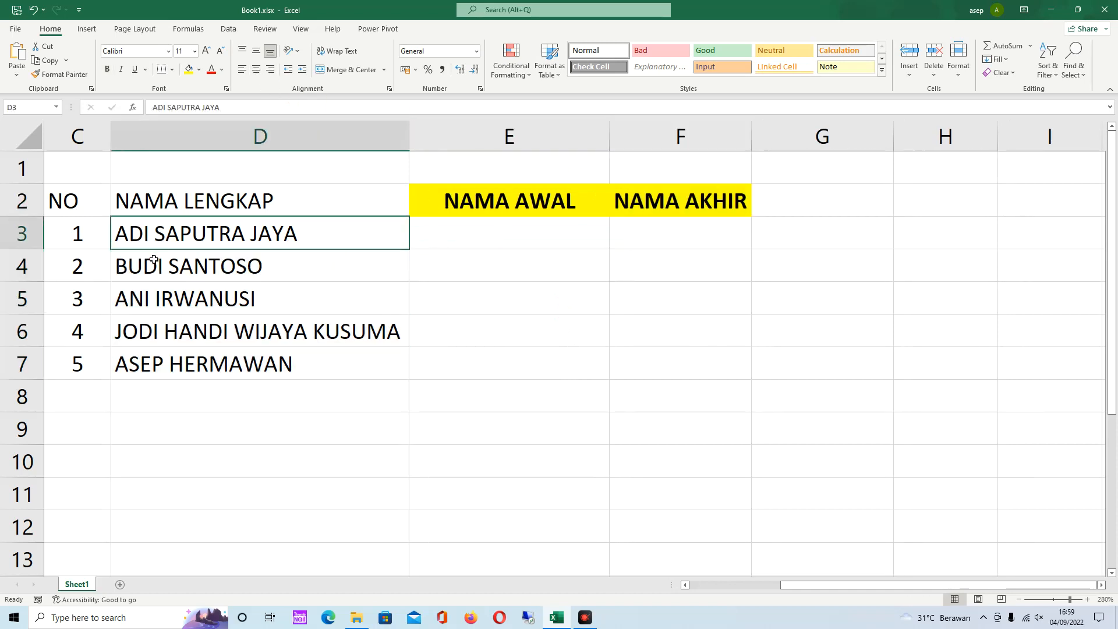
- Examine the first and last words of the full names in D3:D7 to see which parts belong under NAMA AWAL and NAMA AKHIR
{"action": "double_click", "coordinate": [152, 233]}
{"action": "left_click_drag", "start_coordinate": [151, 233], "coordinate": [115, 233]}
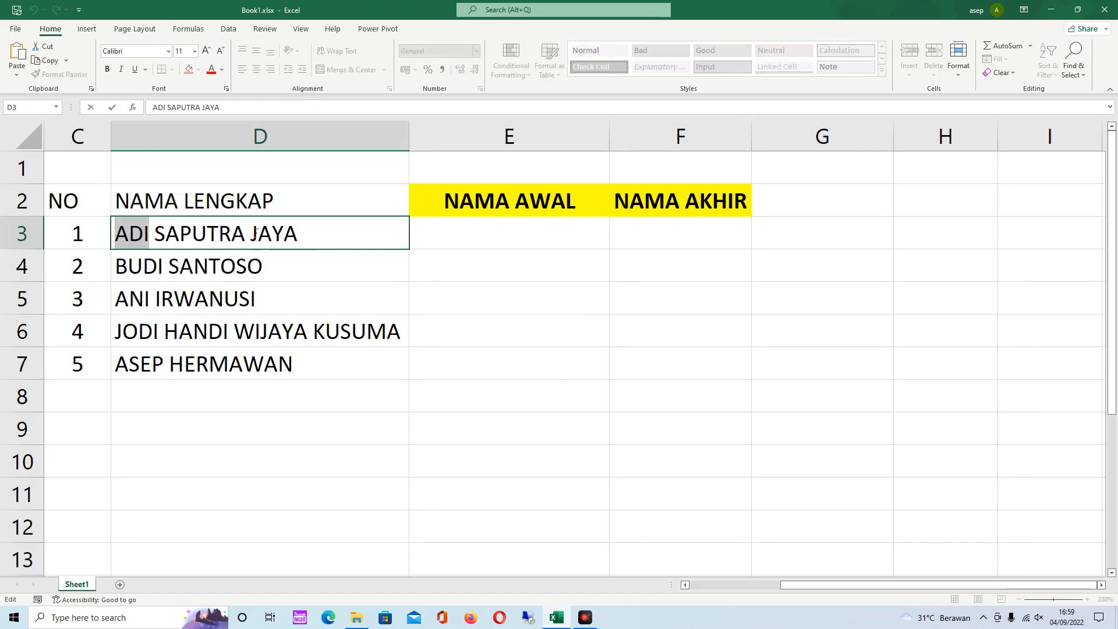
{"action": "left_click_drag", "start_coordinate": [253, 233], "coordinate": [299, 233]}
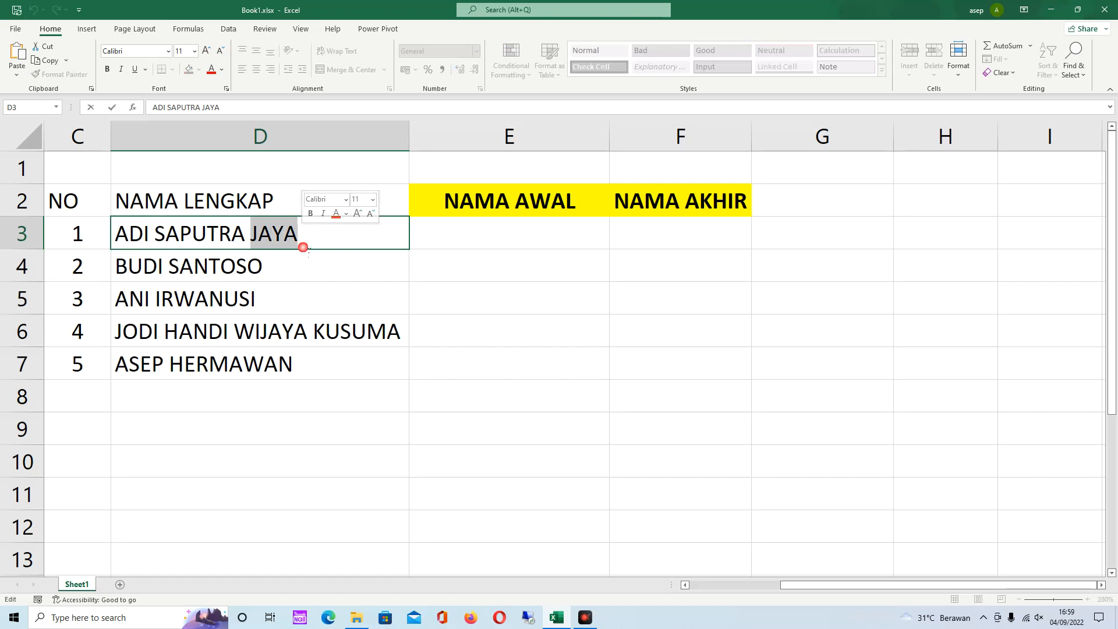
{"action": "left_click_drag", "start_coordinate": [156, 235], "coordinate": [115, 233]}
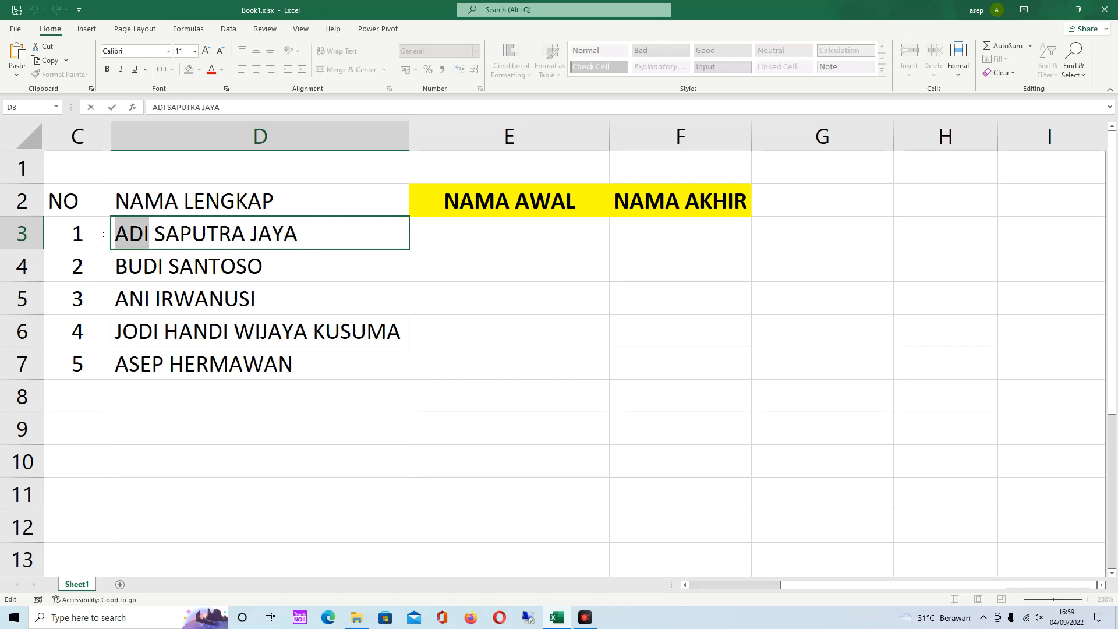
{"action": "left_click_drag", "start_coordinate": [251, 233], "coordinate": [394, 224]}
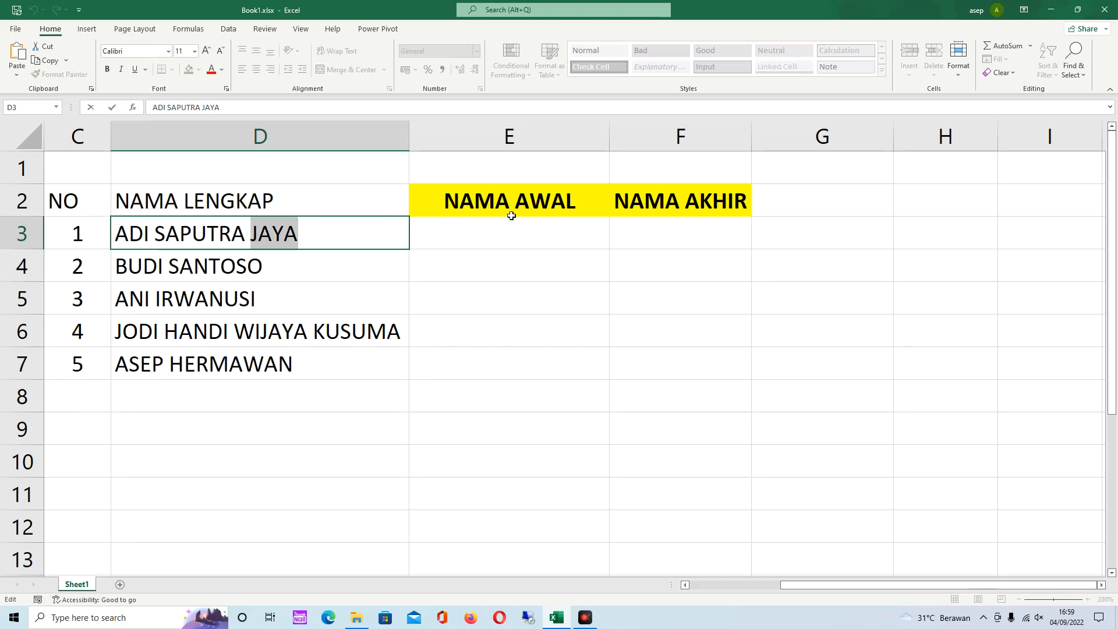
{"action": "left_click", "coordinate": [168, 259]}
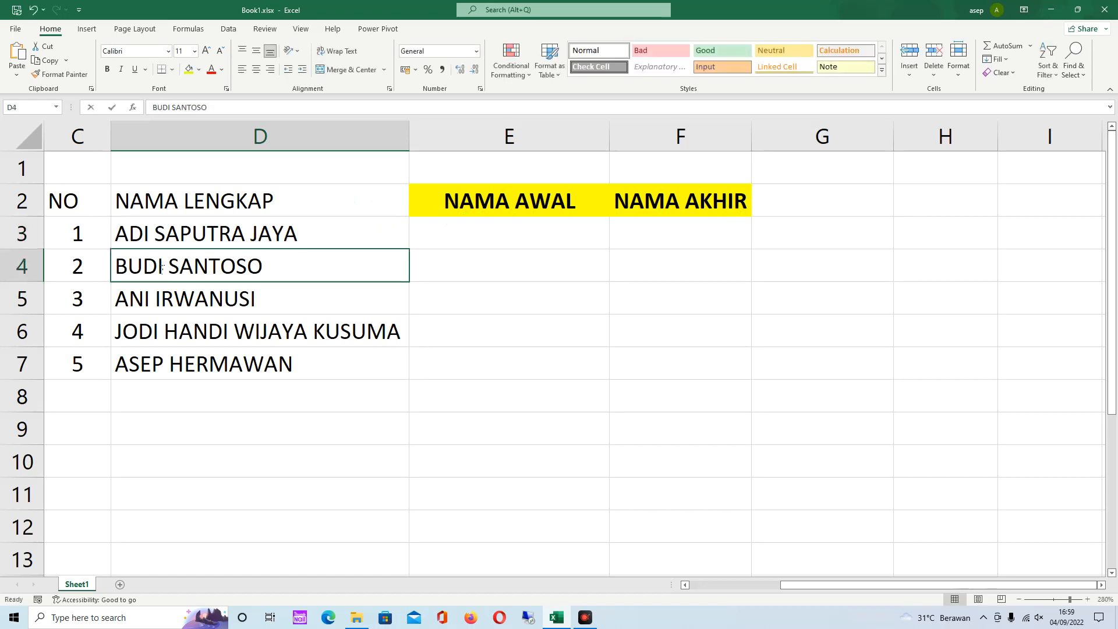
{"action": "double_click", "coordinate": [168, 265]}
{"action": "left_click_drag", "start_coordinate": [168, 265], "coordinate": [108, 271]}
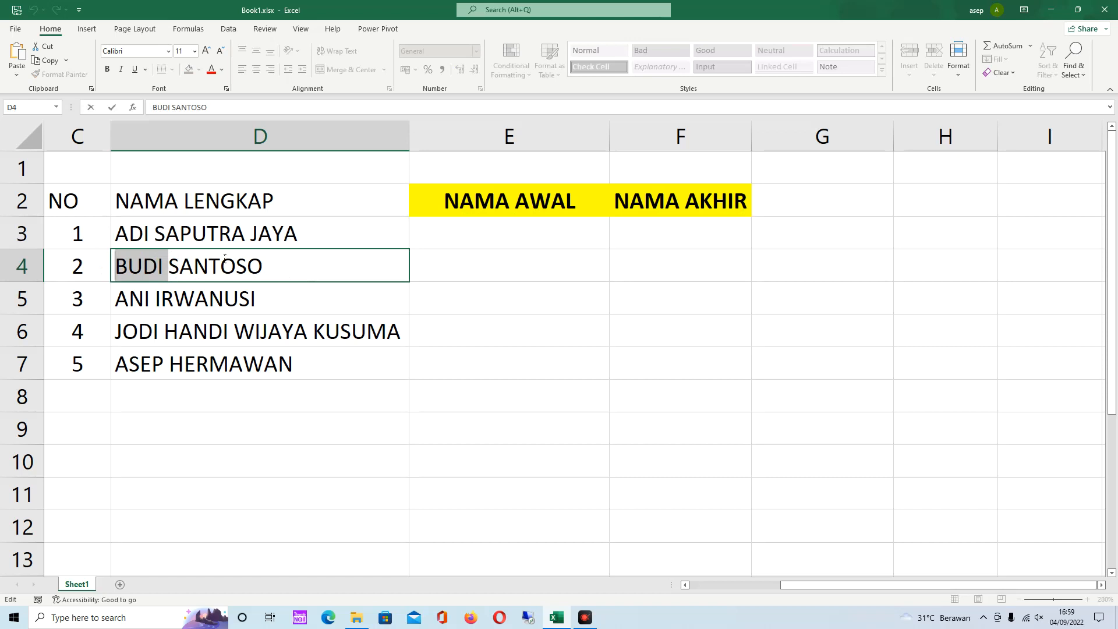
{"action": "left_click", "coordinate": [186, 309]}
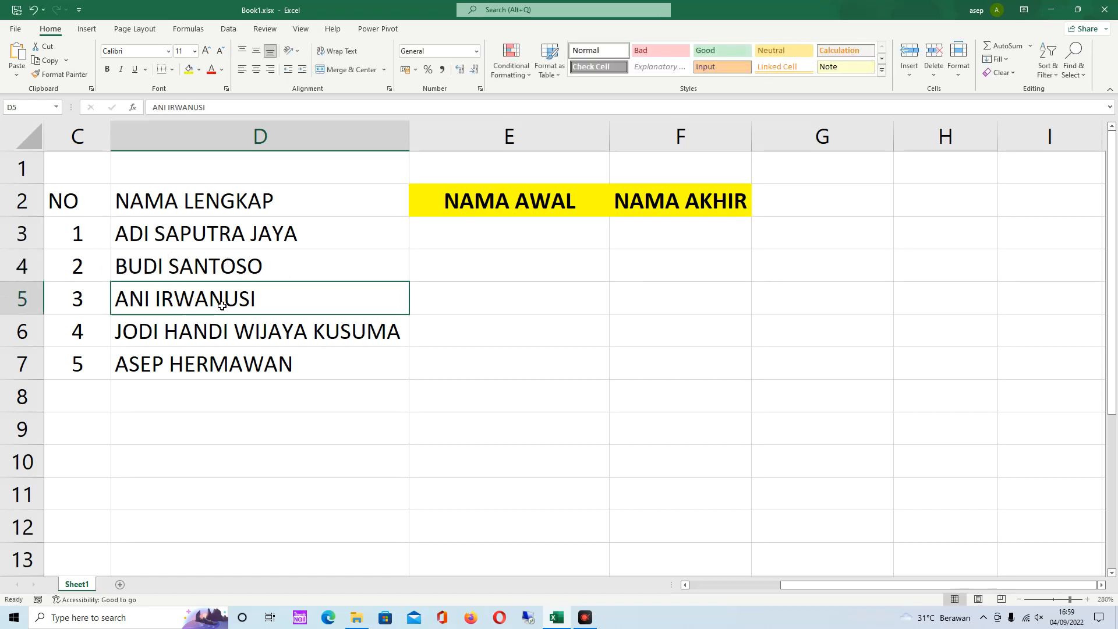
{"action": "left_click", "coordinate": [229, 338]}
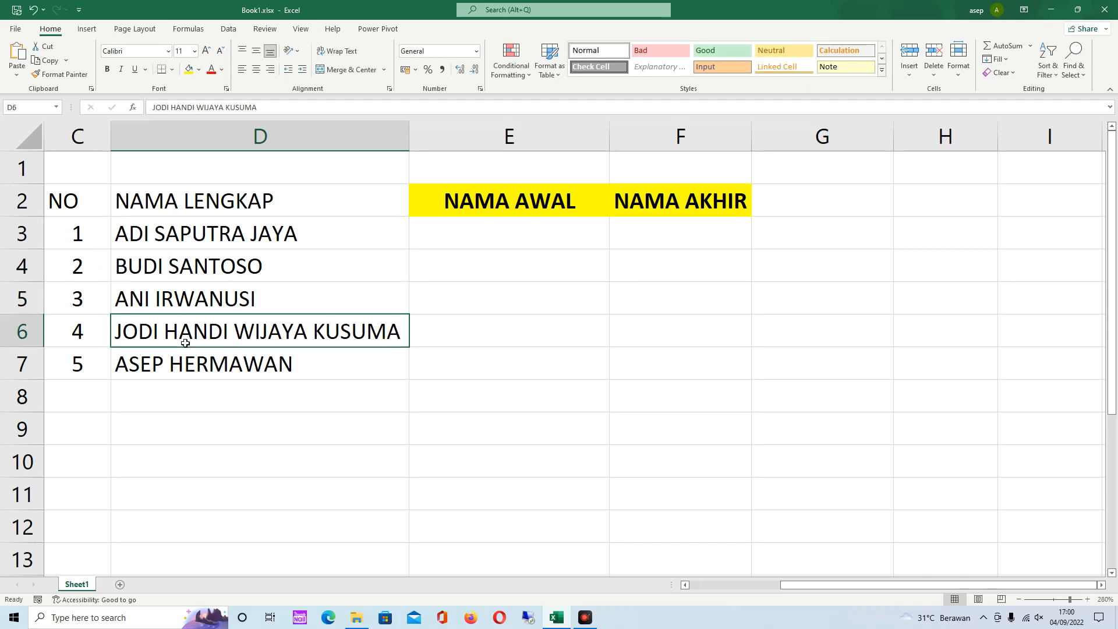
{"action": "double_click", "coordinate": [163, 335]}
{"action": "left_click_drag", "start_coordinate": [159, 333], "coordinate": [112, 329]}
{"action": "double_click", "coordinate": [320, 333]}
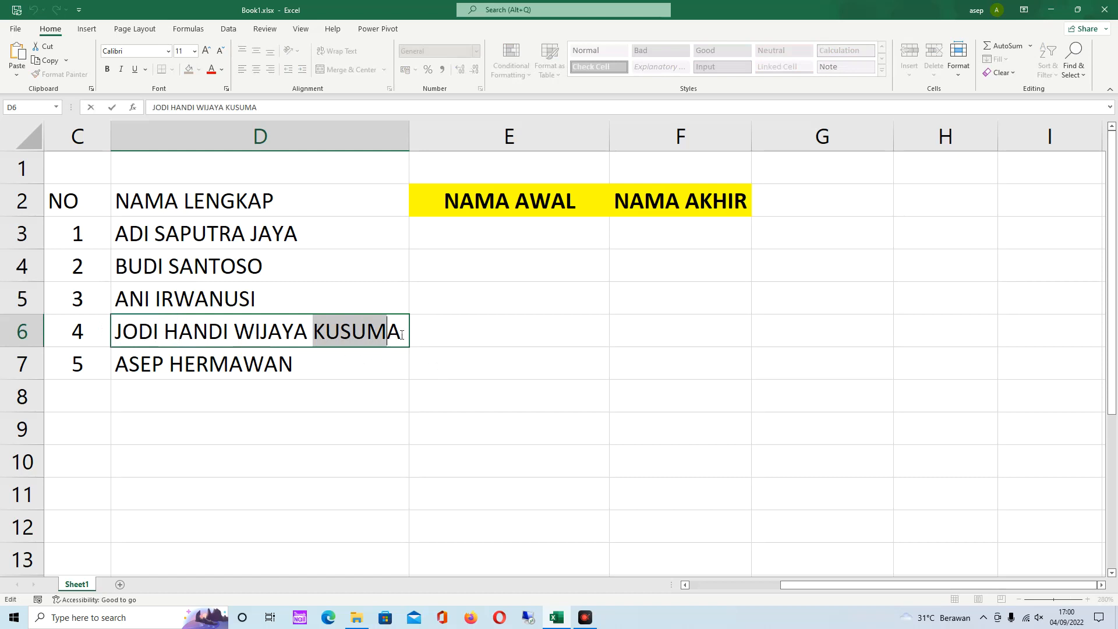
{"action": "left_click", "coordinate": [274, 371]}
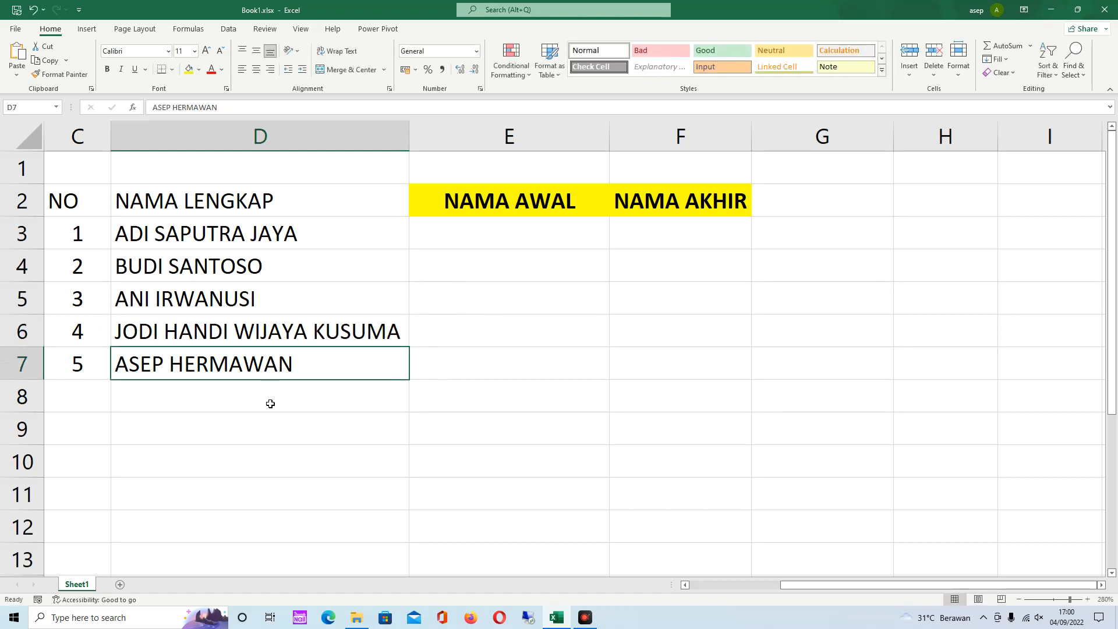
- Enter the first person's first name in E3 and last name in F3, in capitals, as examples for the split
{"action": "left_click", "coordinate": [502, 238]}
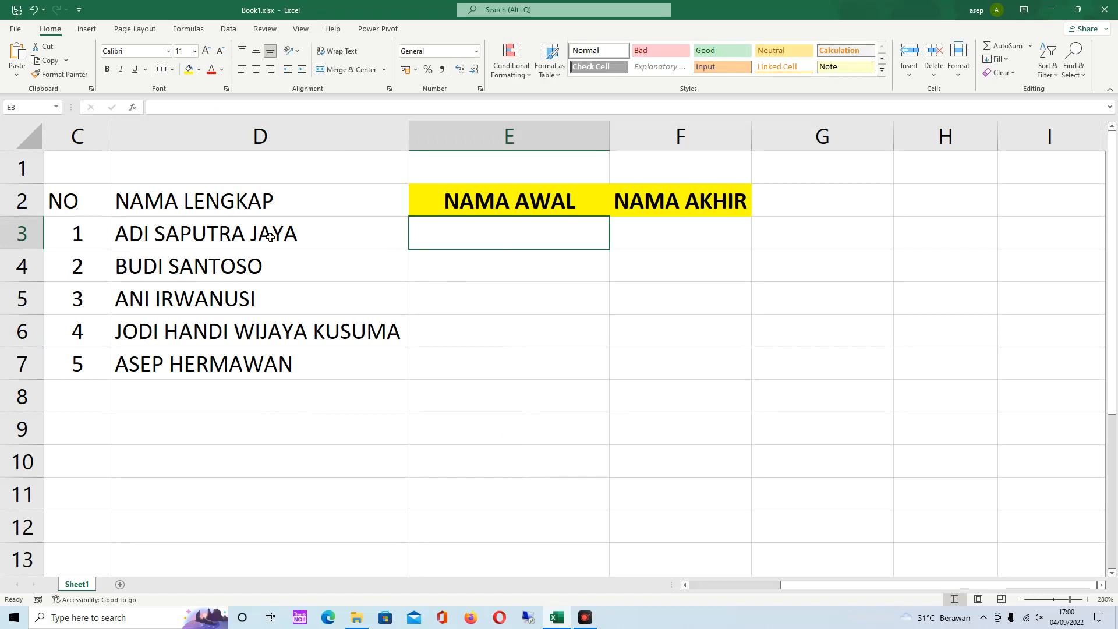
{"action": "left_click", "coordinate": [225, 239]}
{"action": "left_click", "coordinate": [488, 238]}
{"action": "type", "text": "AD"}
{"action": "key", "text": "Tab"}
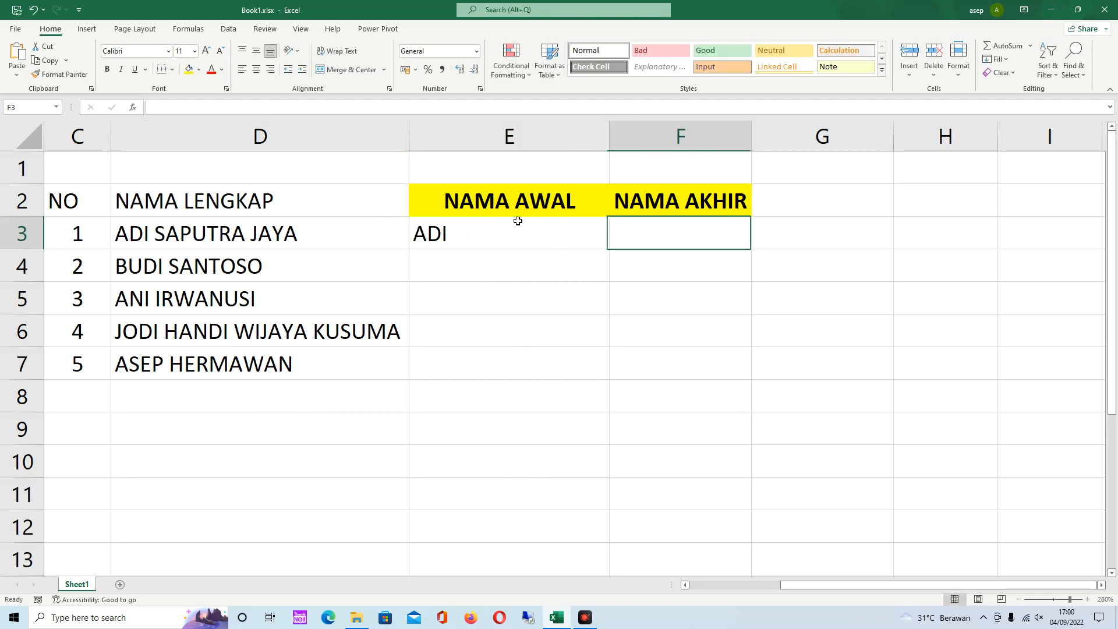
{"action": "type", "text": "JAYA"}
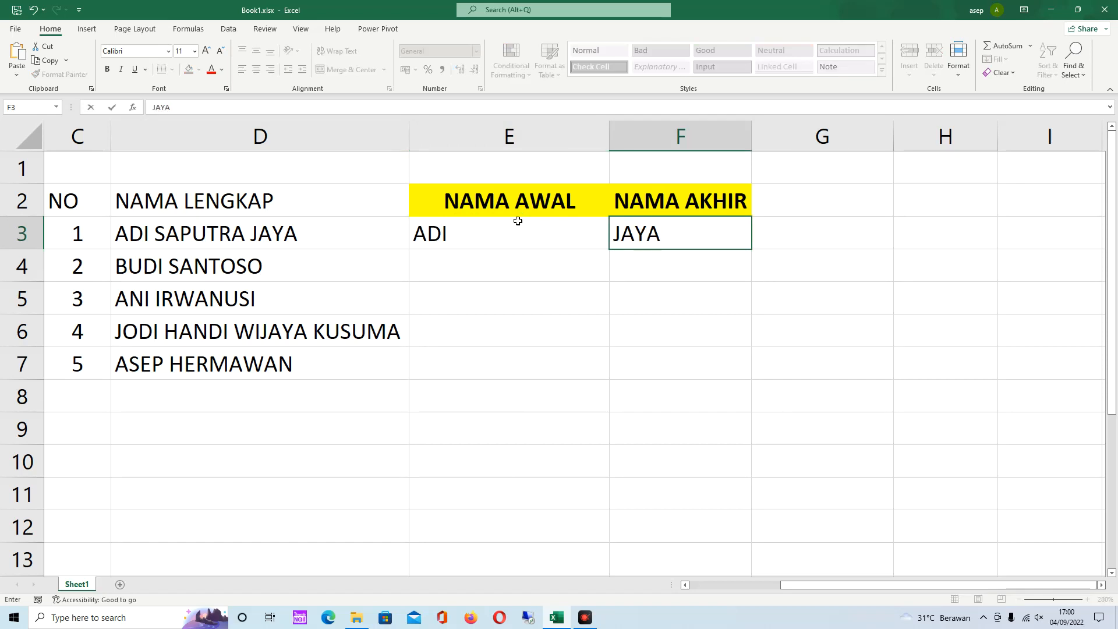
{"action": "key", "text": "Return"}
- Flash Fill the rest of the NAMA AWAL column, E4:E7, from the example first name in E3
{"action": "left_click", "coordinate": [344, 233]}
{"action": "left_click", "coordinate": [428, 233]}
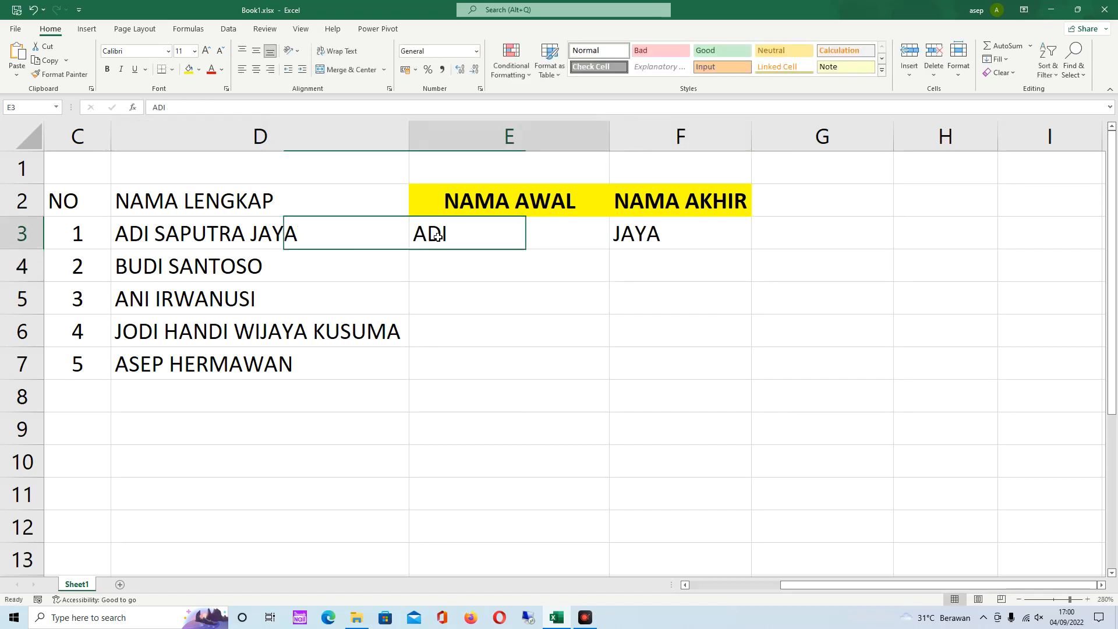
{"action": "left_click", "coordinate": [624, 236]}
{"action": "left_click", "coordinate": [647, 249]}
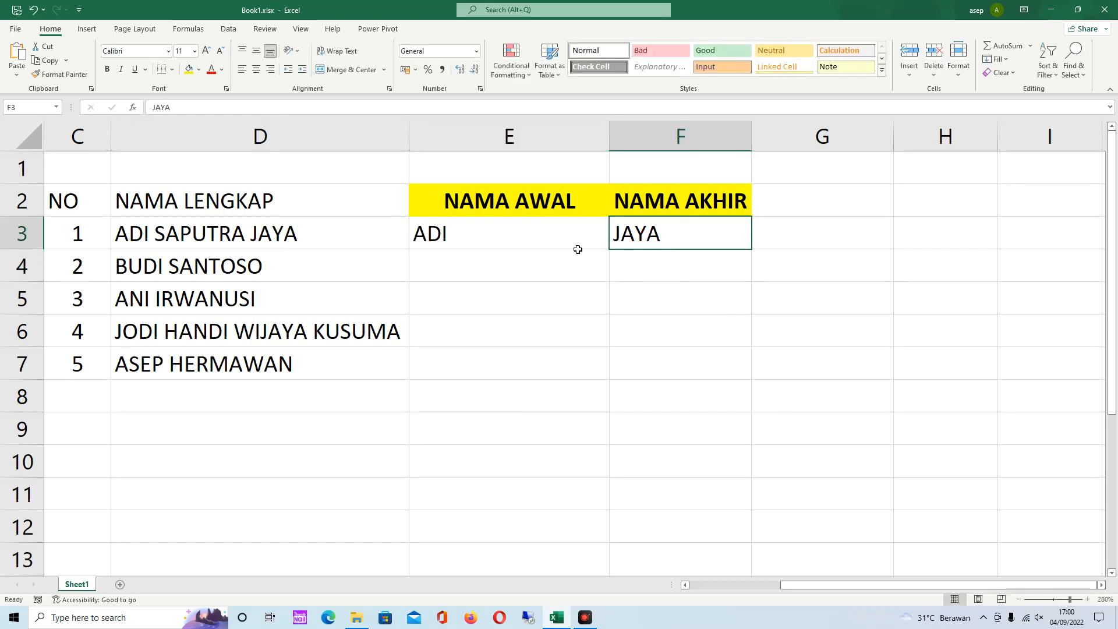
{"action": "left_click", "coordinate": [570, 233]}
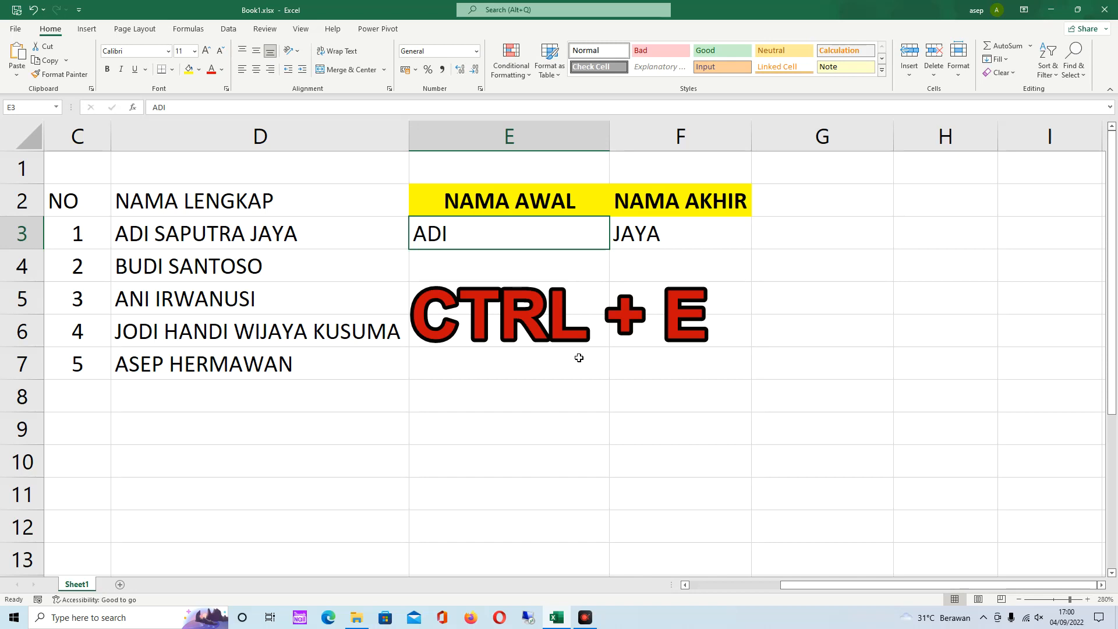
{"action": "key", "text": "ctrl+e"}
- Check the first names in E3:E7 row by row for correct extraction
{"action": "left_click", "coordinate": [533, 278]}
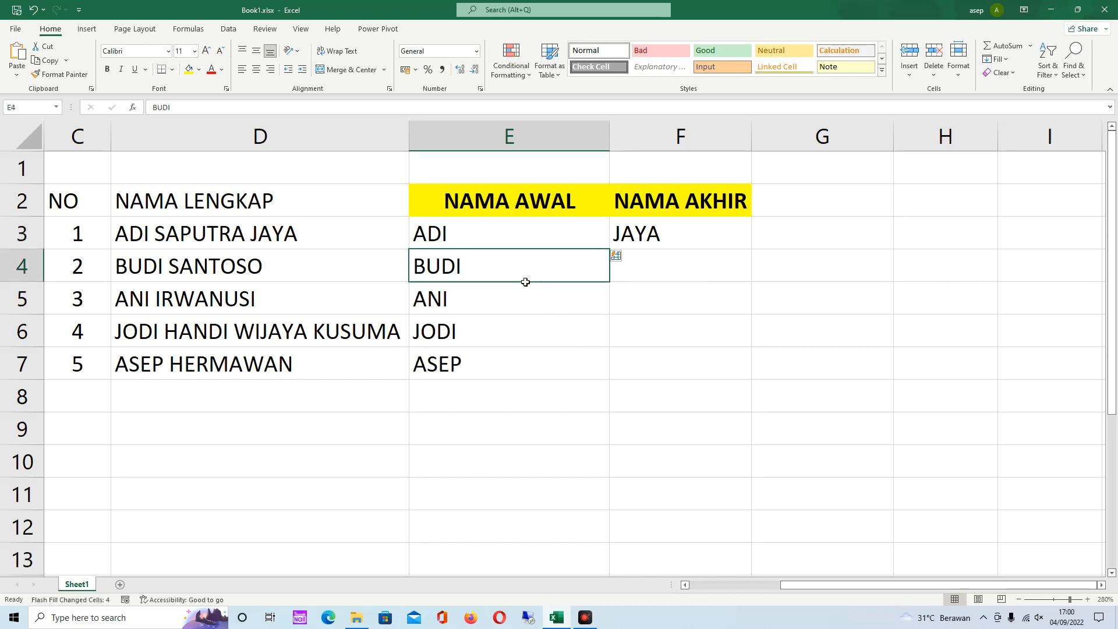
{"action": "left_click", "coordinate": [502, 298]}
{"action": "left_click", "coordinate": [493, 340]}
{"action": "left_click", "coordinate": [492, 361]}
{"action": "left_click_drag", "start_coordinate": [496, 276], "coordinate": [495, 372]}
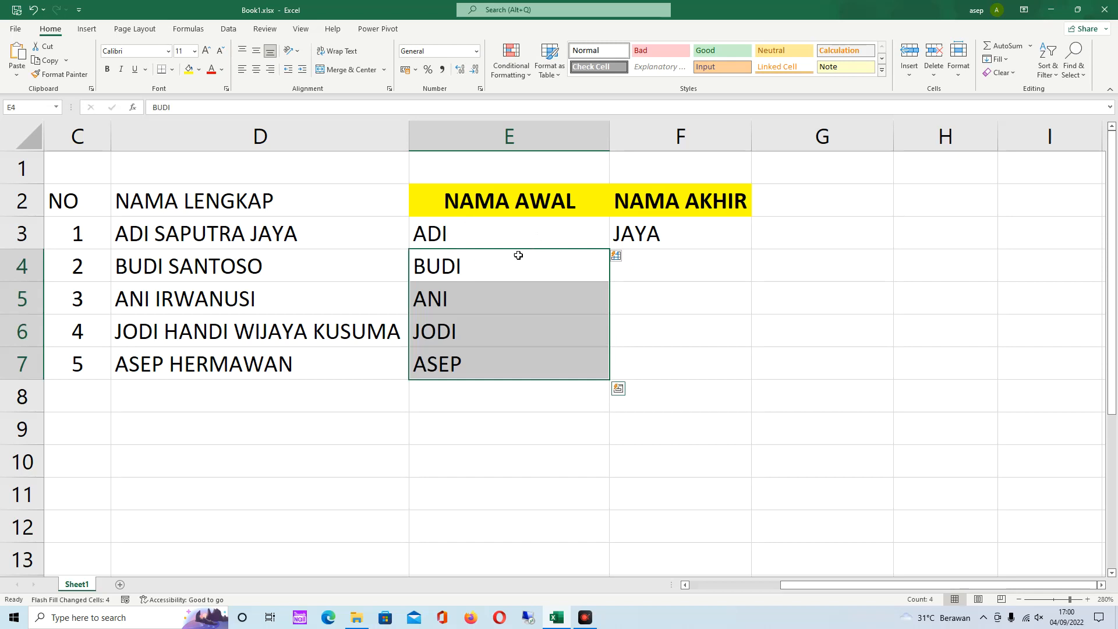
{"action": "left_click", "coordinate": [501, 232]}
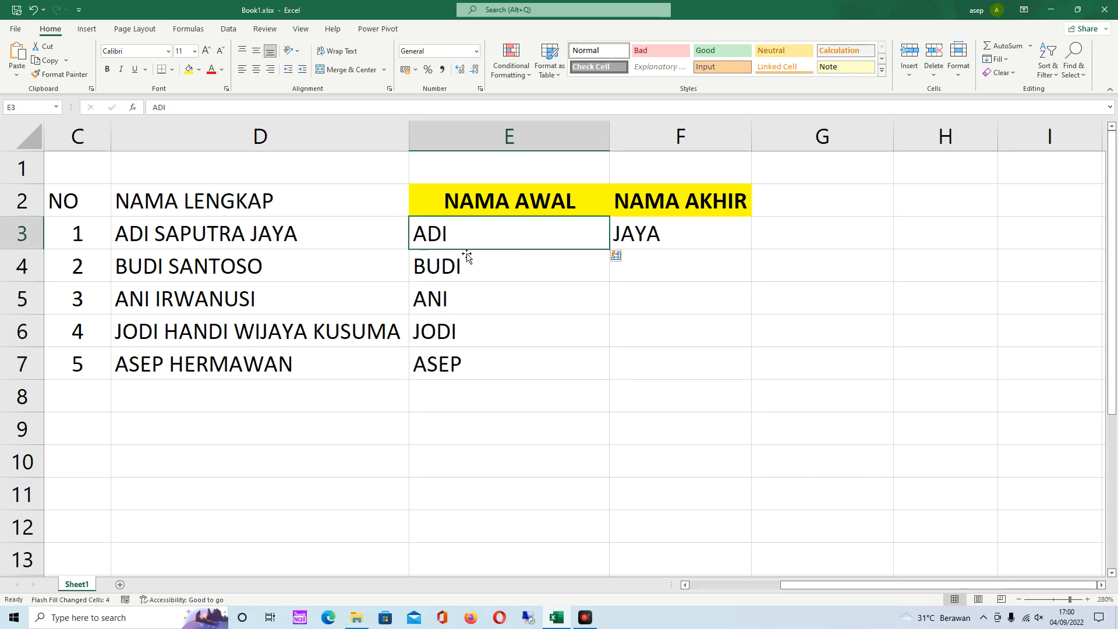
{"action": "left_click", "coordinate": [459, 278]}
{"action": "left_click", "coordinate": [444, 305]}
{"action": "left_click", "coordinate": [445, 327]}
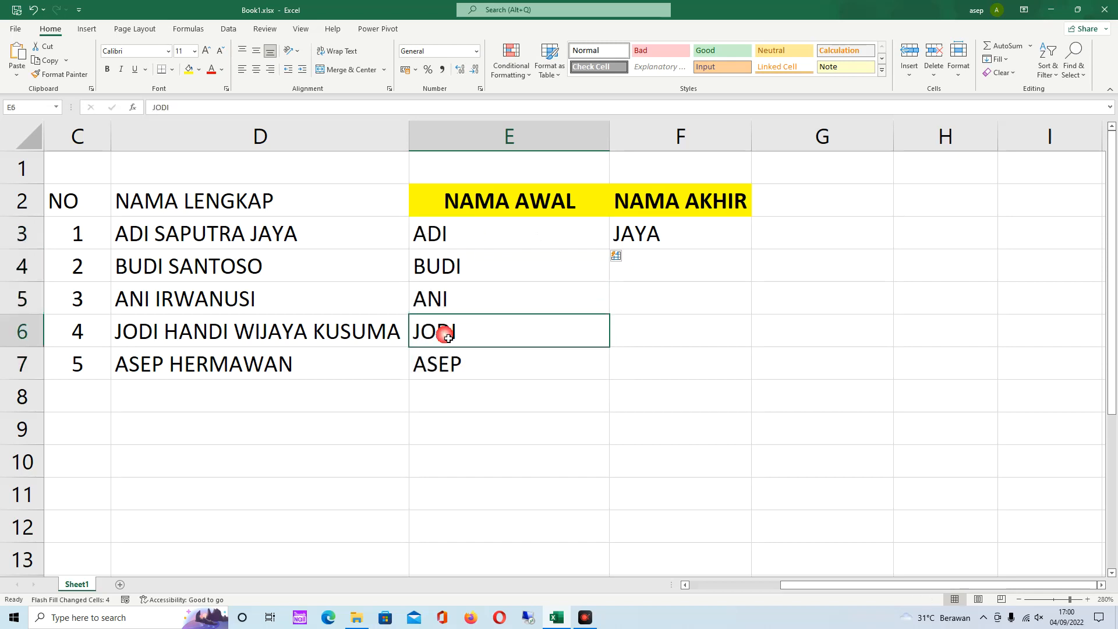
{"action": "left_click", "coordinate": [453, 359]}
{"action": "left_click_drag", "start_coordinate": [450, 305], "coordinate": [451, 366]}
{"action": "left_click_drag", "start_coordinate": [444, 272], "coordinate": [449, 361]}
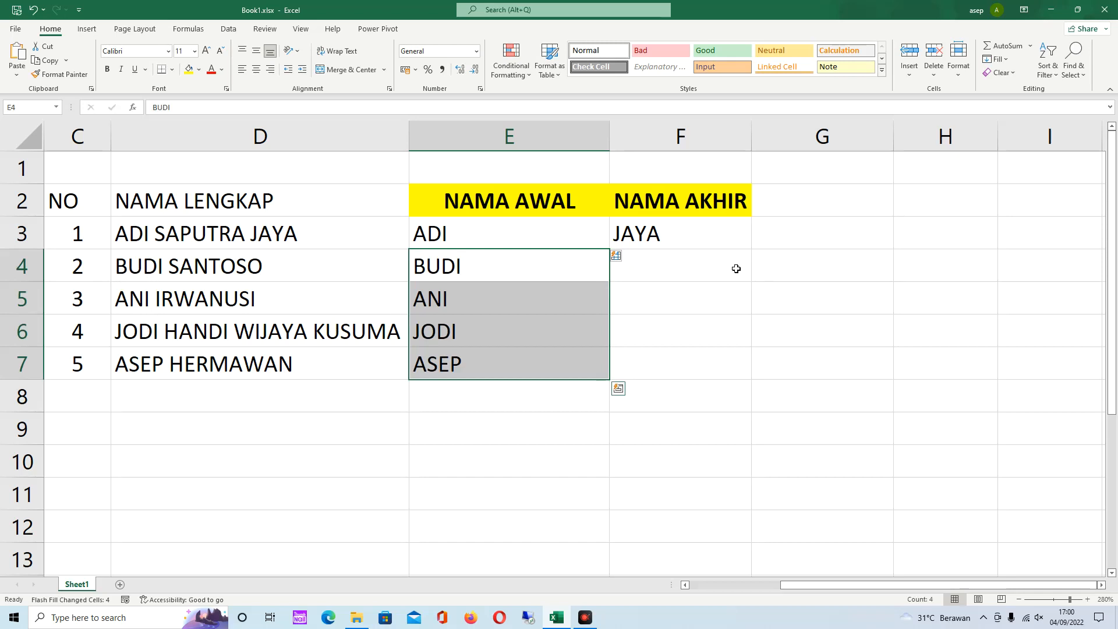
- Flash Fill the rest of the NAMA AKHIR column, F4:F7, from the example last name in F3
{"action": "left_click", "coordinate": [636, 279]}
{"action": "left_click", "coordinate": [624, 230]}
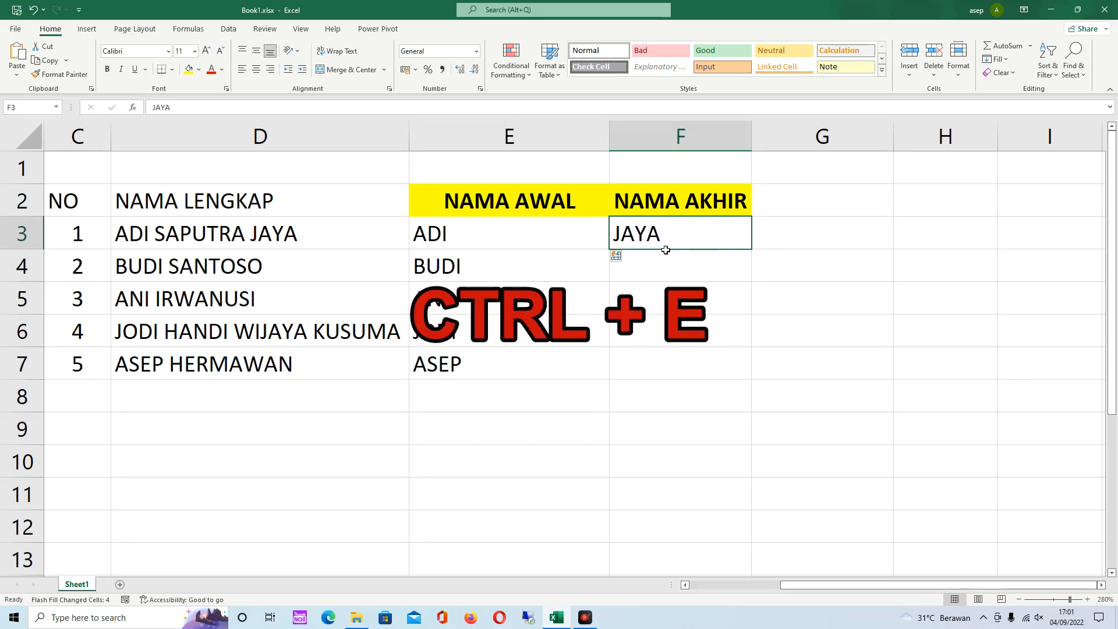
{"action": "key", "text": "ctrl+e"}
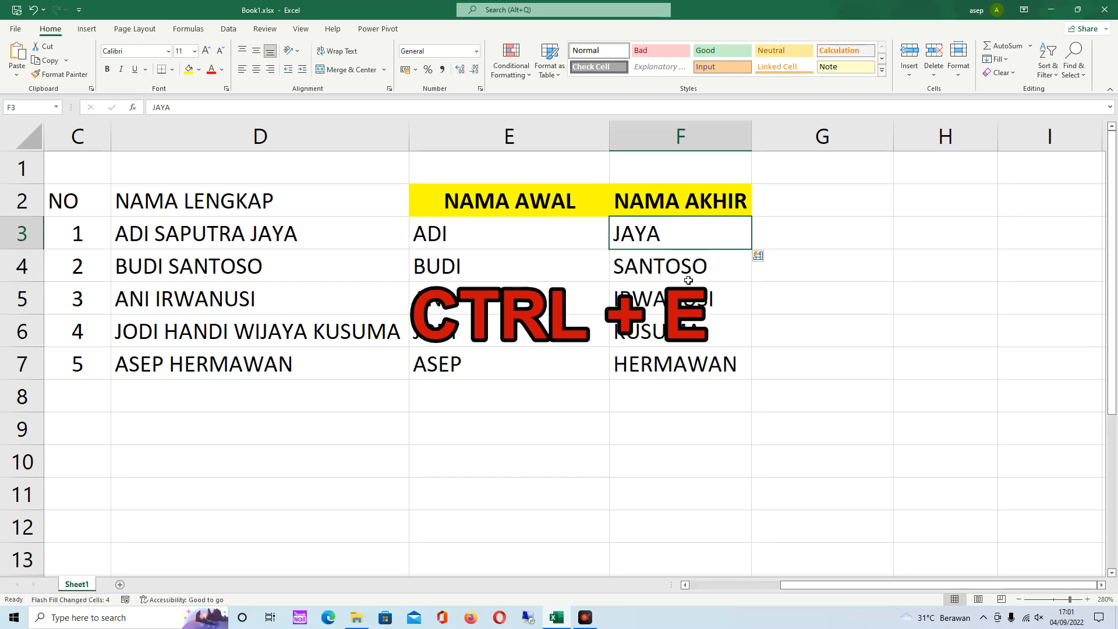
- Check the last names in F4:F7 against the full names in column D, including how the middle names in D6 are handled
{"action": "left_click", "coordinate": [673, 268]}
{"action": "left_click", "coordinate": [674, 297]}
{"action": "left_click", "coordinate": [669, 329]}
{"action": "left_click", "coordinate": [644, 373]}
{"action": "left_click", "coordinate": [669, 287]}
{"action": "left_click", "coordinate": [670, 268]}
{"action": "left_click", "coordinate": [300, 278]}
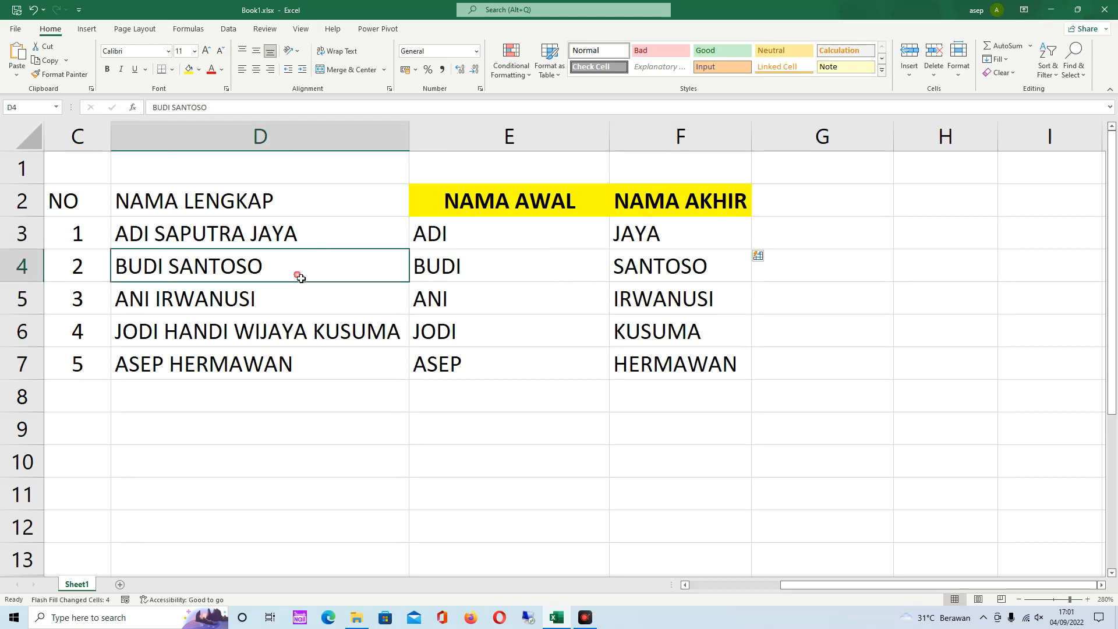
{"action": "left_click", "coordinate": [671, 303]}
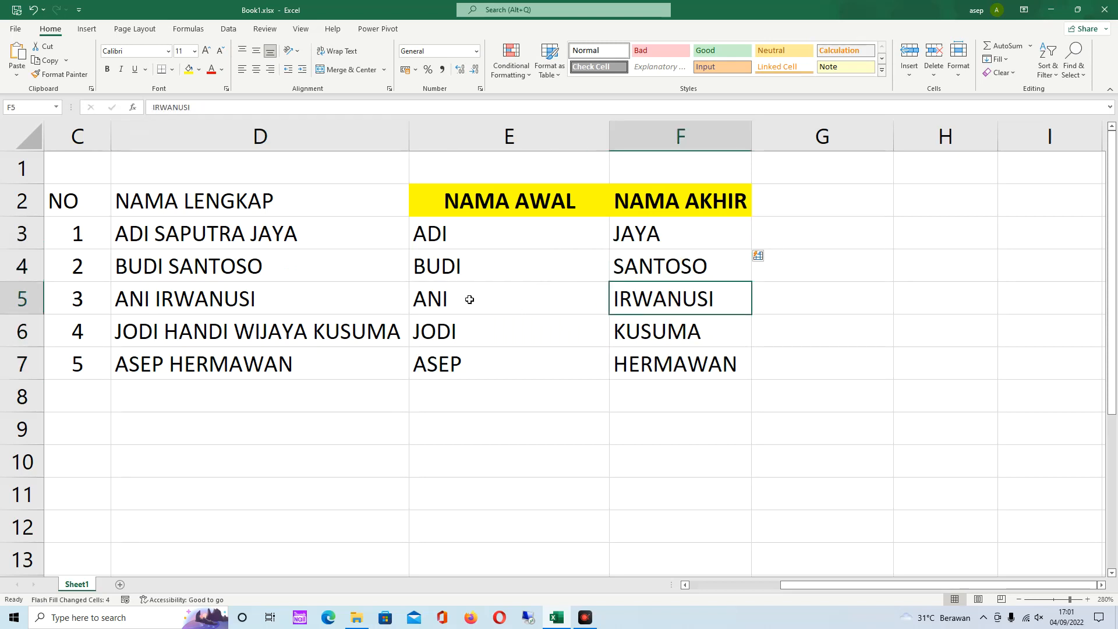
{"action": "left_click", "coordinate": [692, 340]}
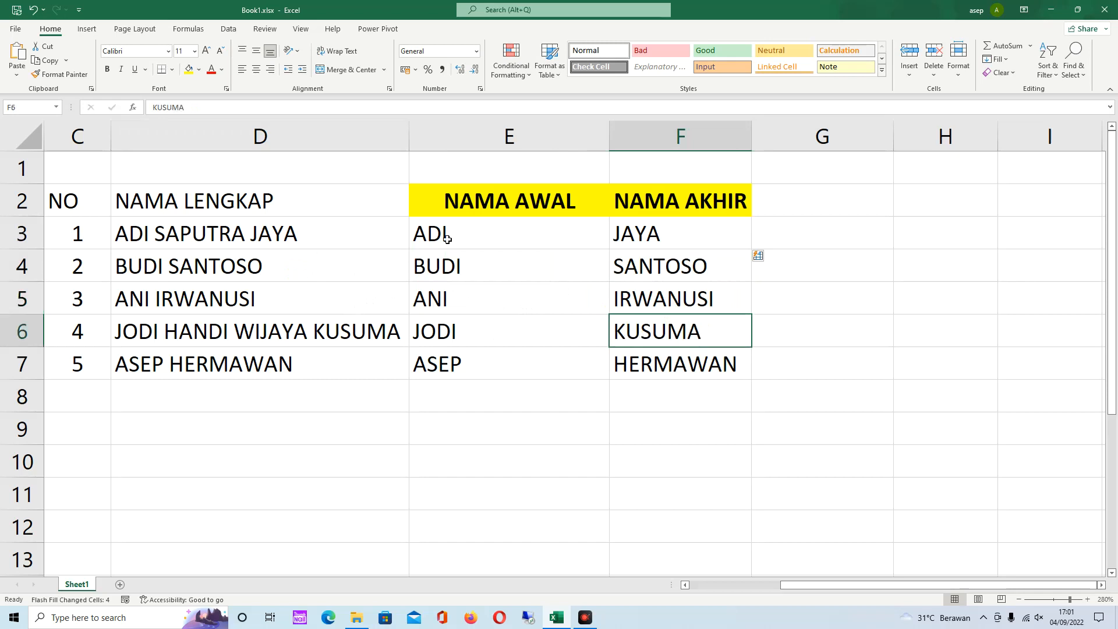
{"action": "left_click", "coordinate": [209, 341]}
{"action": "double_click", "coordinate": [165, 331]}
{"action": "left_click_drag", "start_coordinate": [160, 331], "coordinate": [319, 331]}
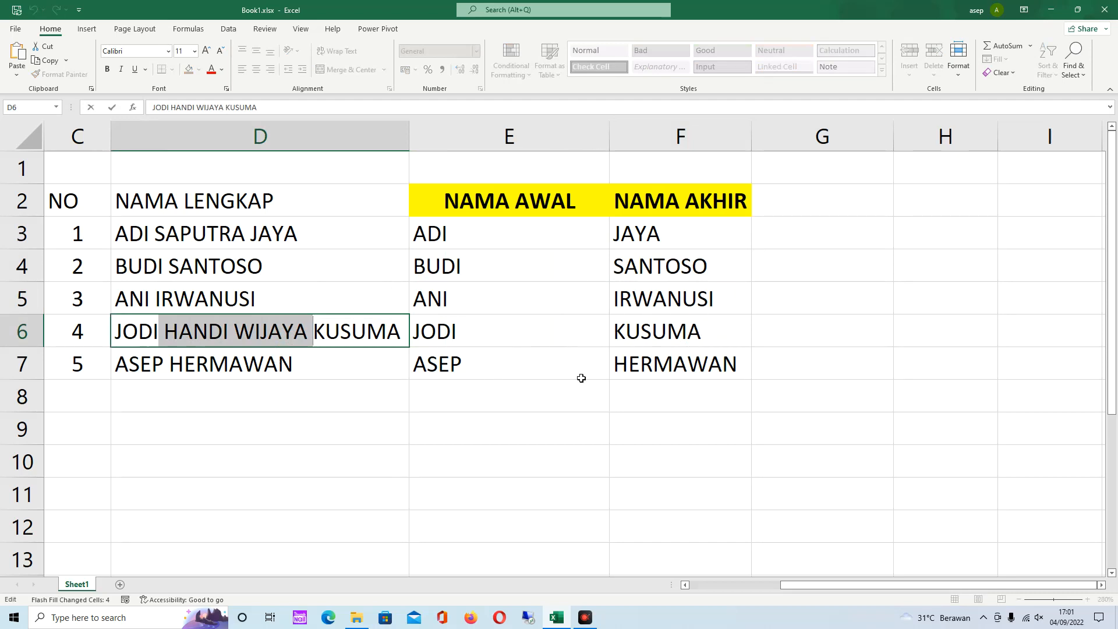
{"action": "left_click", "coordinate": [647, 369]}
{"action": "left_click", "coordinate": [582, 429]}
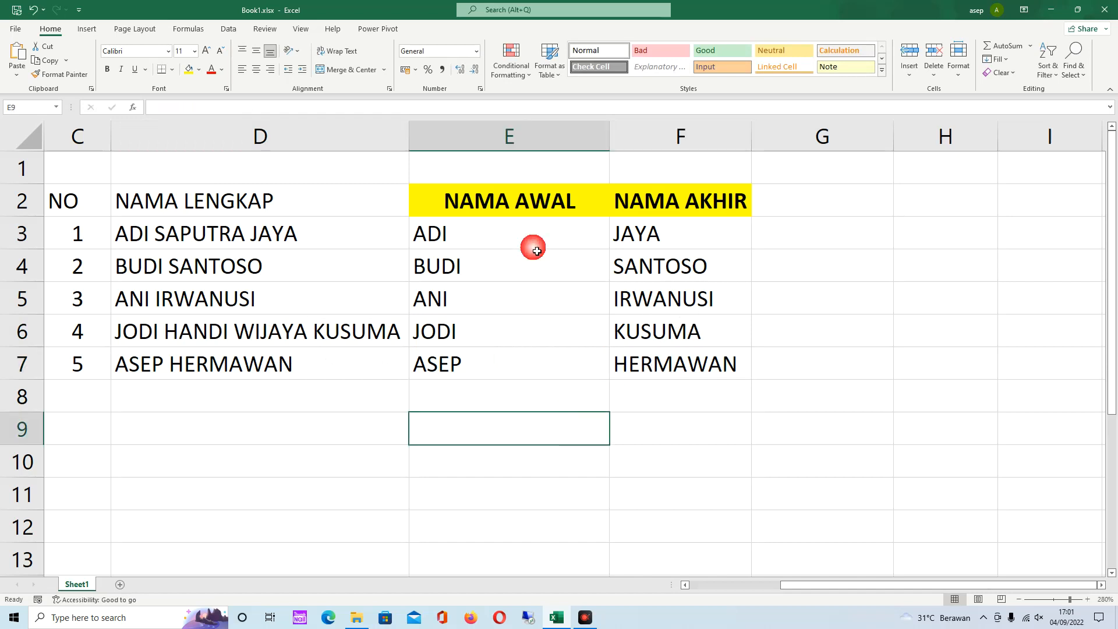
{"action": "left_click", "coordinate": [537, 247]}
- Give the NO and NAMA LENGKAP headings in C2:D2 the same yellow fill as the other headings
{"action": "left_click_drag", "start_coordinate": [72, 201], "coordinate": [252, 201]}
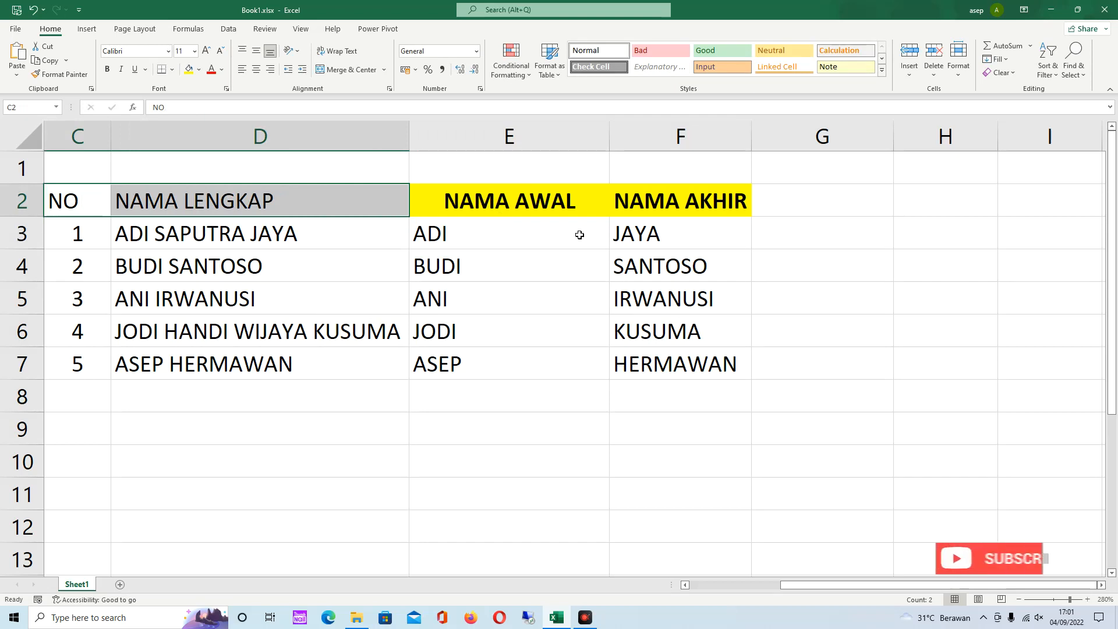
{"action": "left_click", "coordinate": [189, 69]}
{"action": "left_click", "coordinate": [564, 297]}
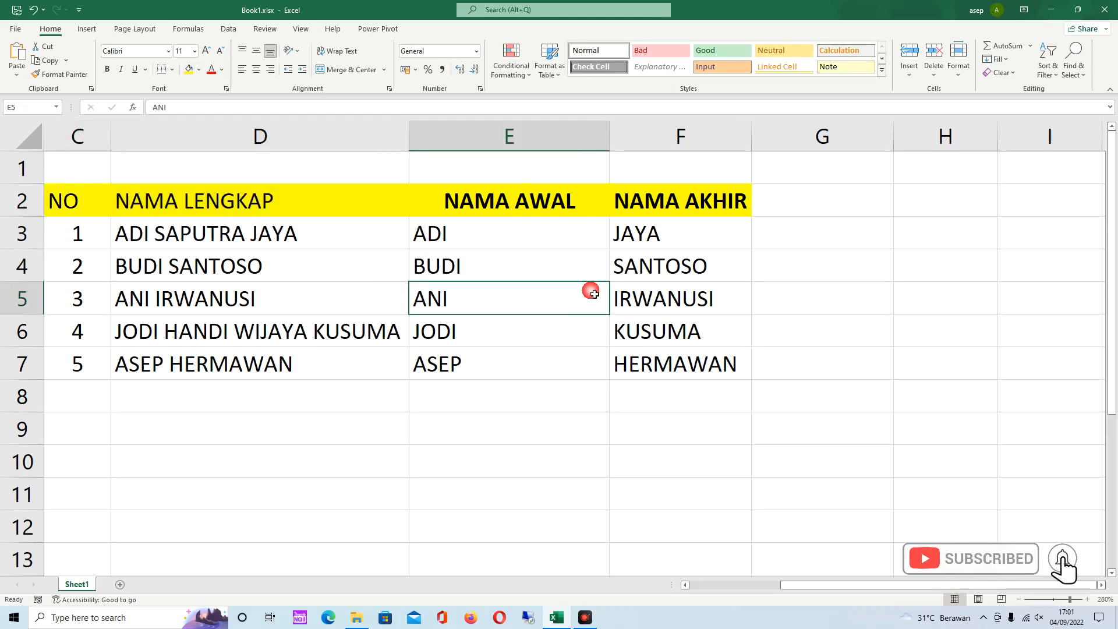
- Review the full names in D3:D7 alongside the example first and last names in E3:F3
{"action": "left_click_drag", "start_coordinate": [163, 249], "coordinate": [209, 360]}
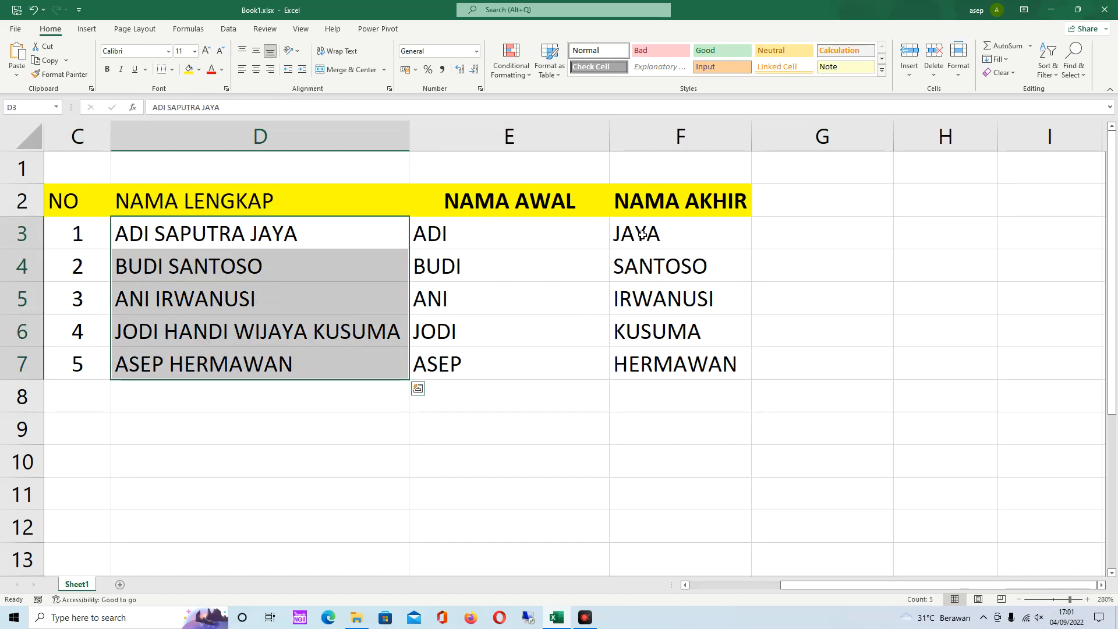
{"action": "left_click", "coordinate": [178, 332]}
{"action": "left_click", "coordinate": [259, 333]}
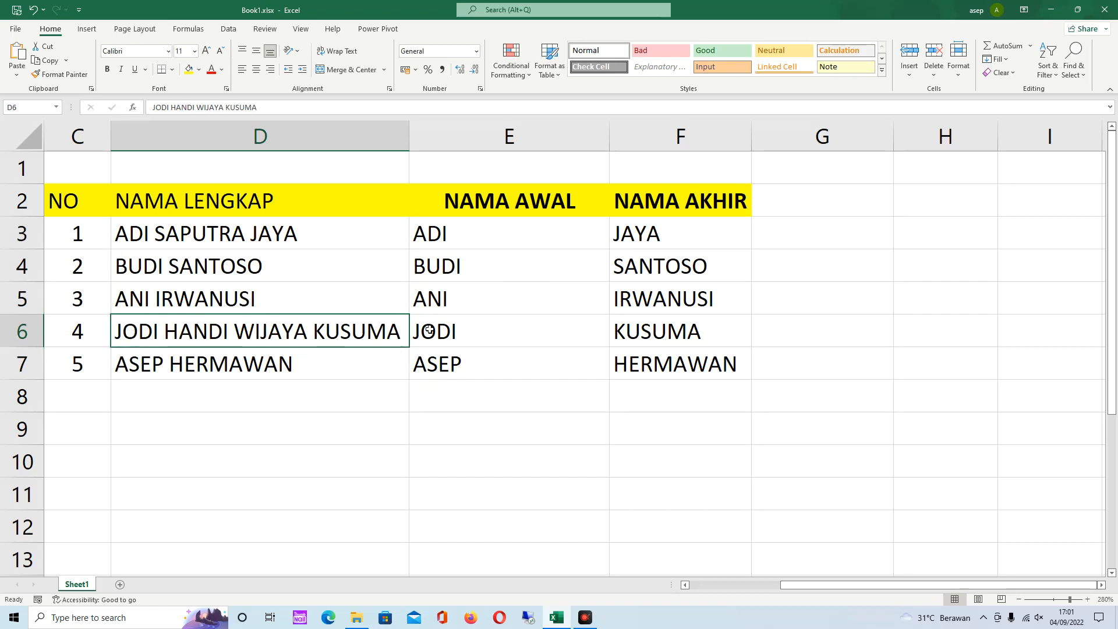
{"action": "left_click_drag", "start_coordinate": [605, 232], "coordinate": [616, 239]}
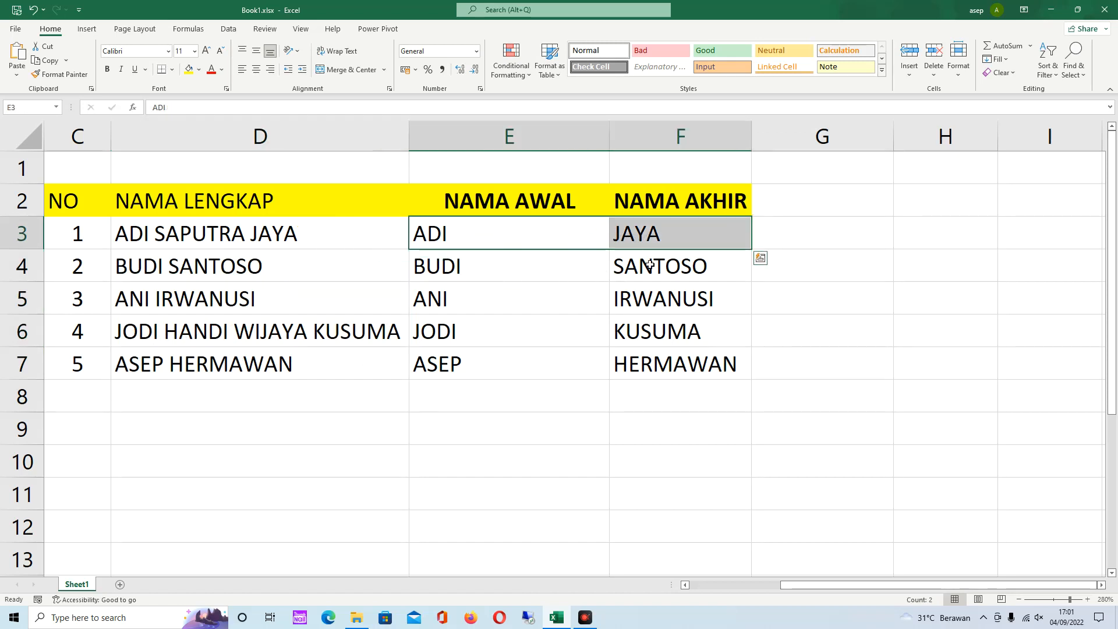
{"action": "left_click", "coordinate": [648, 232]}
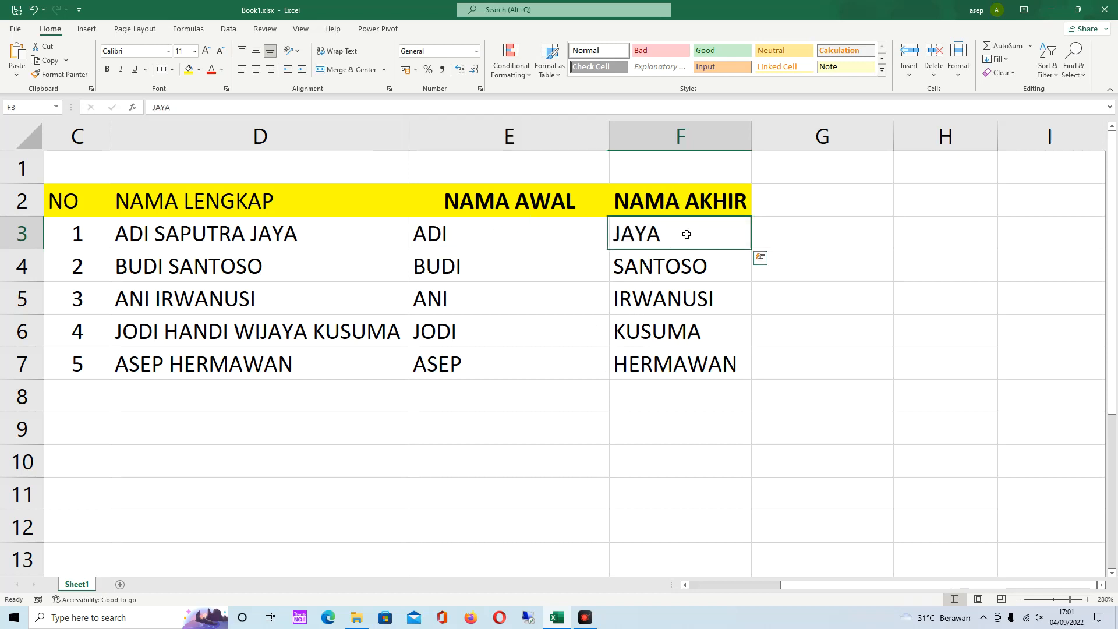
{"action": "left_click", "coordinate": [507, 239]}
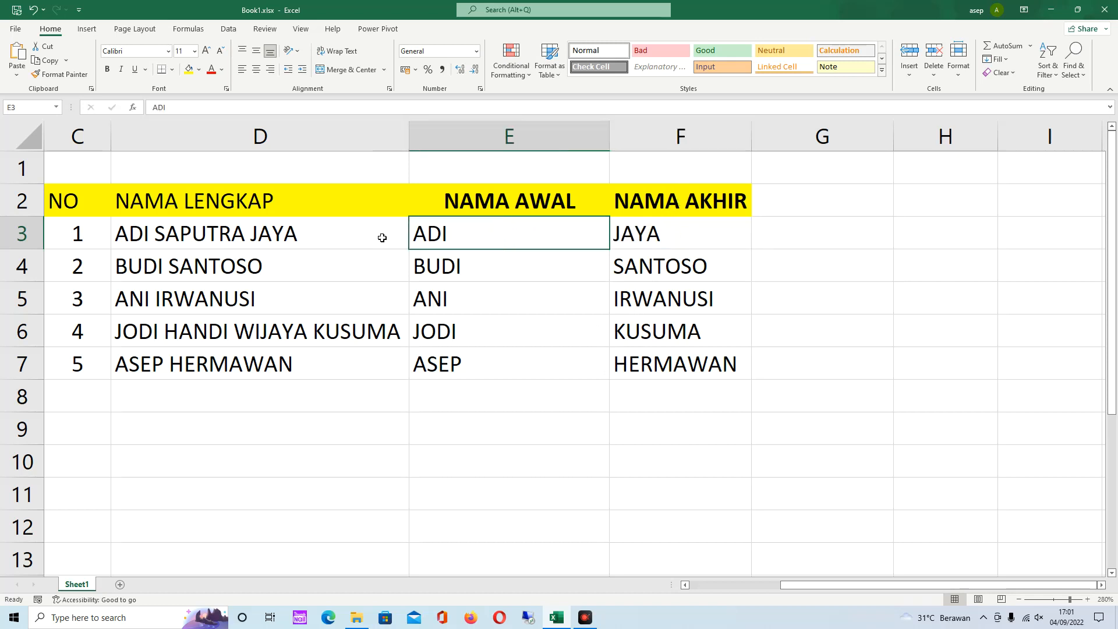
- Clear the first and last names in E4:F7, keeping the examples in row 3
{"action": "left_click", "coordinate": [668, 242]}
{"action": "left_click_drag", "start_coordinate": [457, 269], "coordinate": [665, 371]}
{"action": "key", "text": "Delete"}
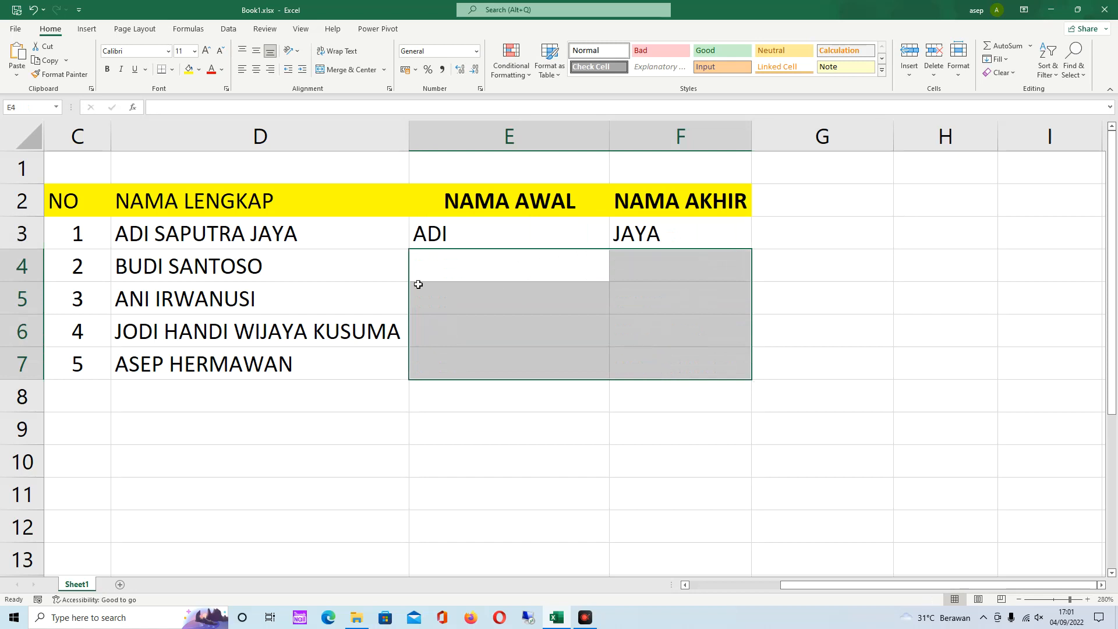
- Replace the example in F3 with the middle name from D3 and enter the last name in G3
{"action": "left_click", "coordinate": [456, 245]}
{"action": "left_click", "coordinate": [652, 233]}
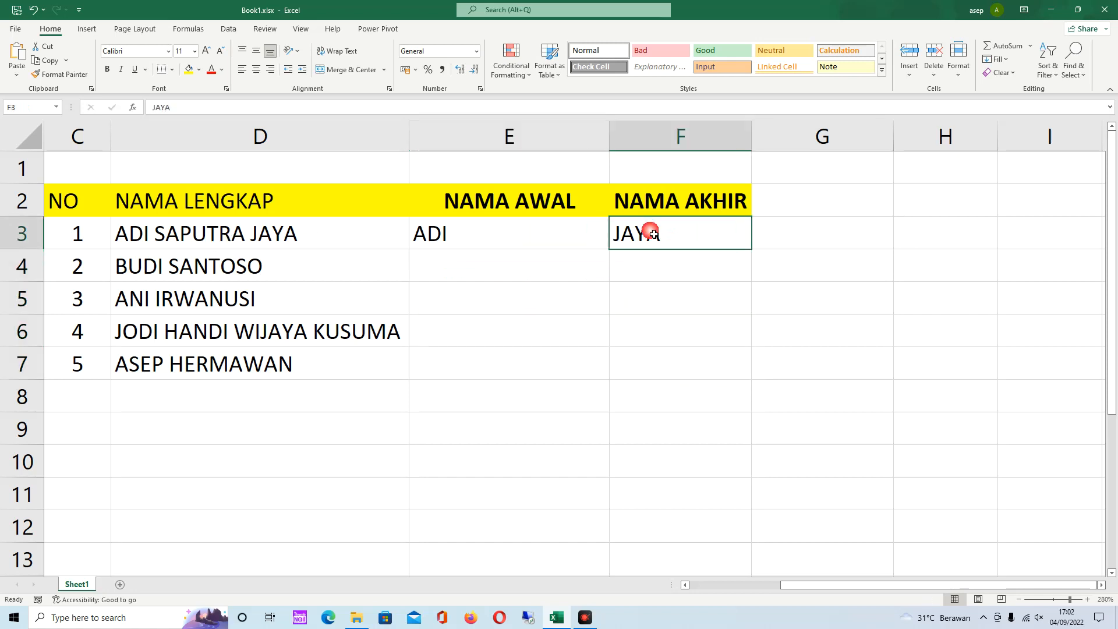
{"action": "type", "text": "SAPUTRA"}
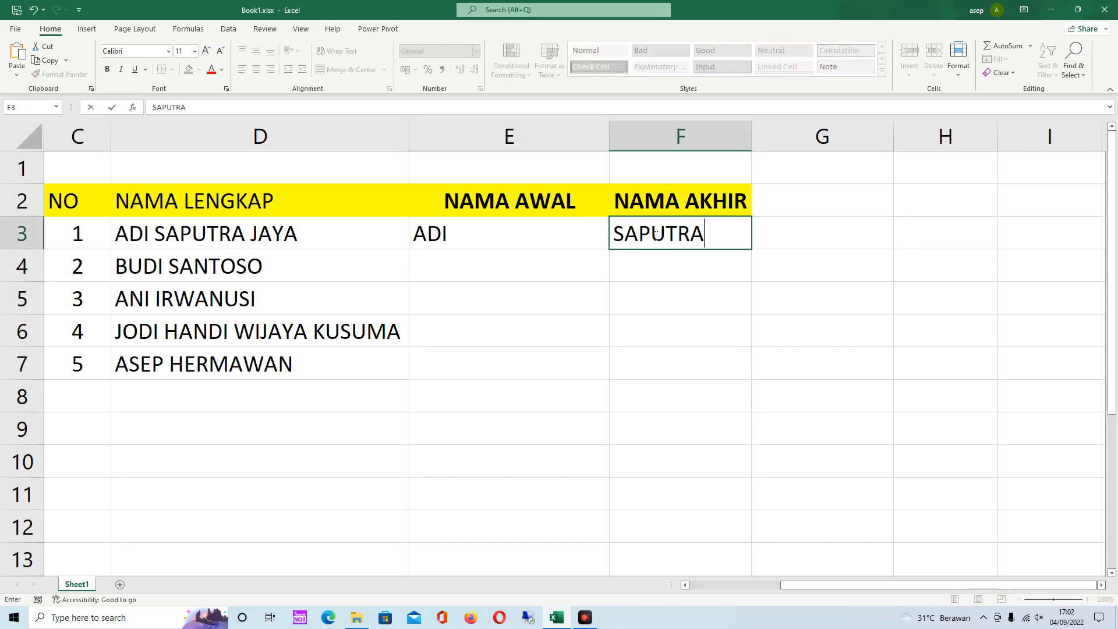
{"action": "left_click", "coordinate": [800, 227]}
{"action": "type", "text": "JAYA"}
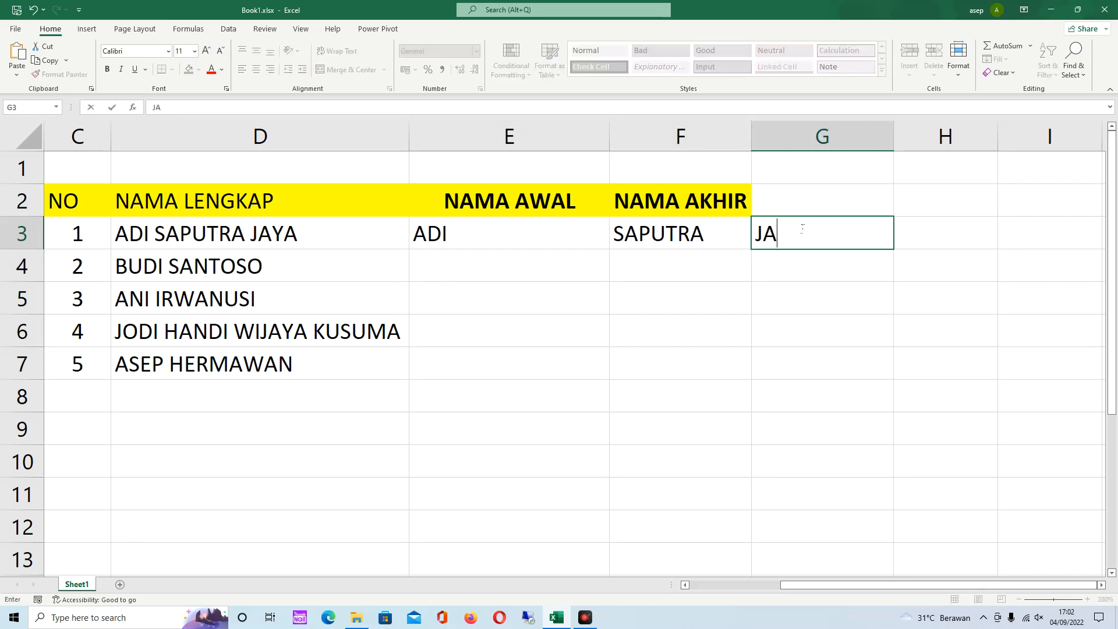
{"action": "left_click", "coordinate": [912, 327]}
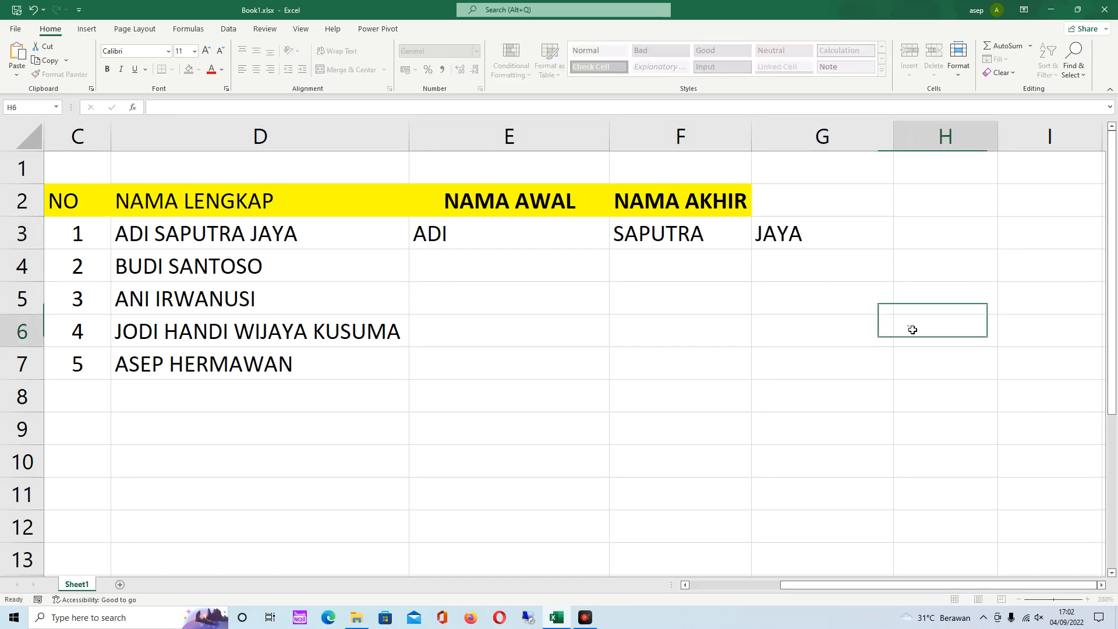
- Flash Fill the first names in E4:E7 from the example in E3
{"action": "left_click", "coordinate": [546, 240]}
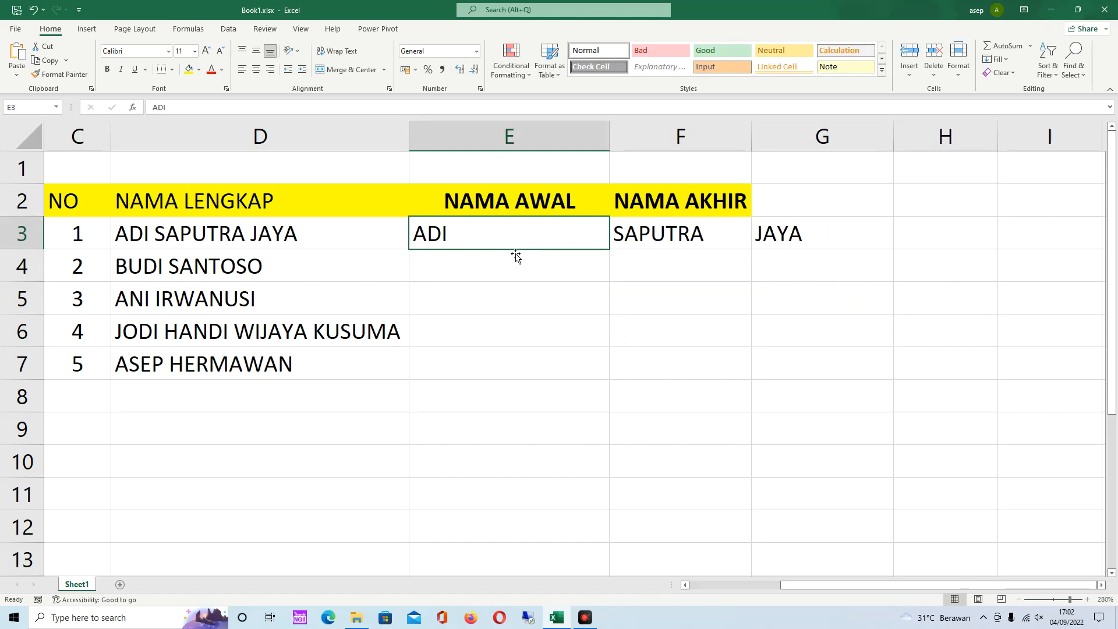
{"action": "left_click", "coordinate": [511, 235]}
{"action": "left_click", "coordinate": [494, 269]}
{"action": "left_click", "coordinate": [484, 246]}
{"action": "key", "text": "ctrl+e"}
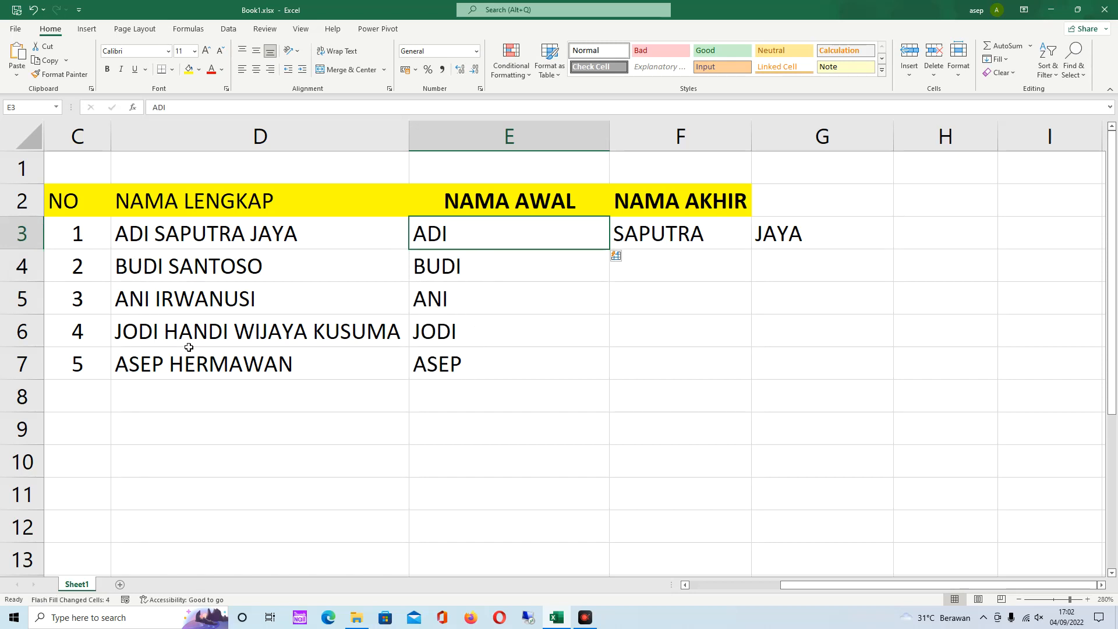
- Flash Fill F4:F7 from the middle-name example in F3
{"action": "left_click", "coordinate": [650, 244]}
{"action": "left_click", "coordinate": [655, 271]}
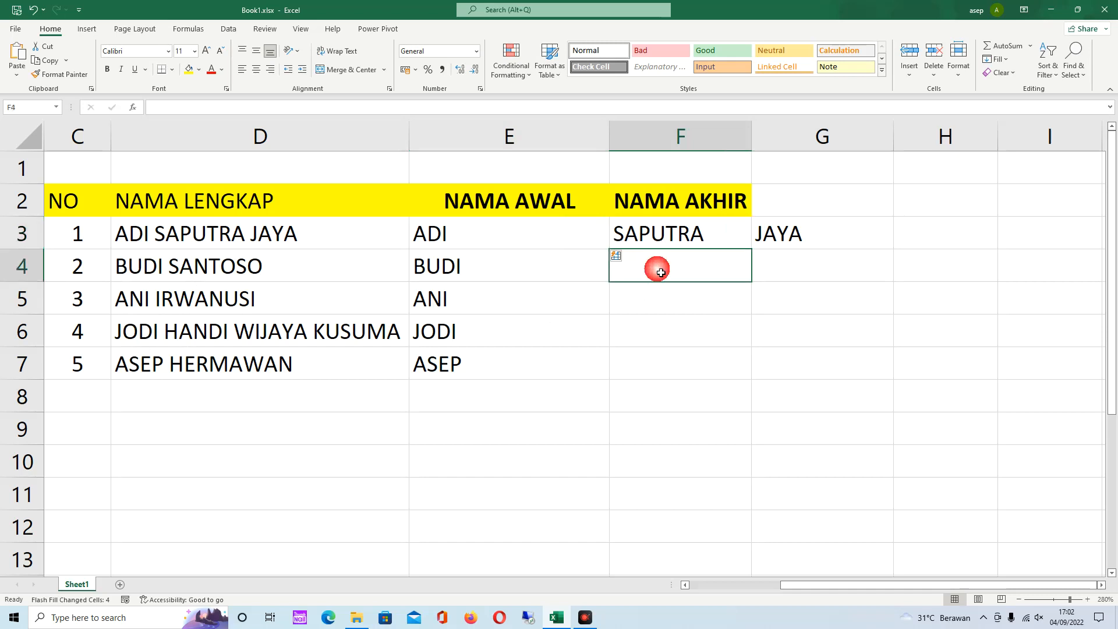
{"action": "left_click", "coordinate": [674, 233]}
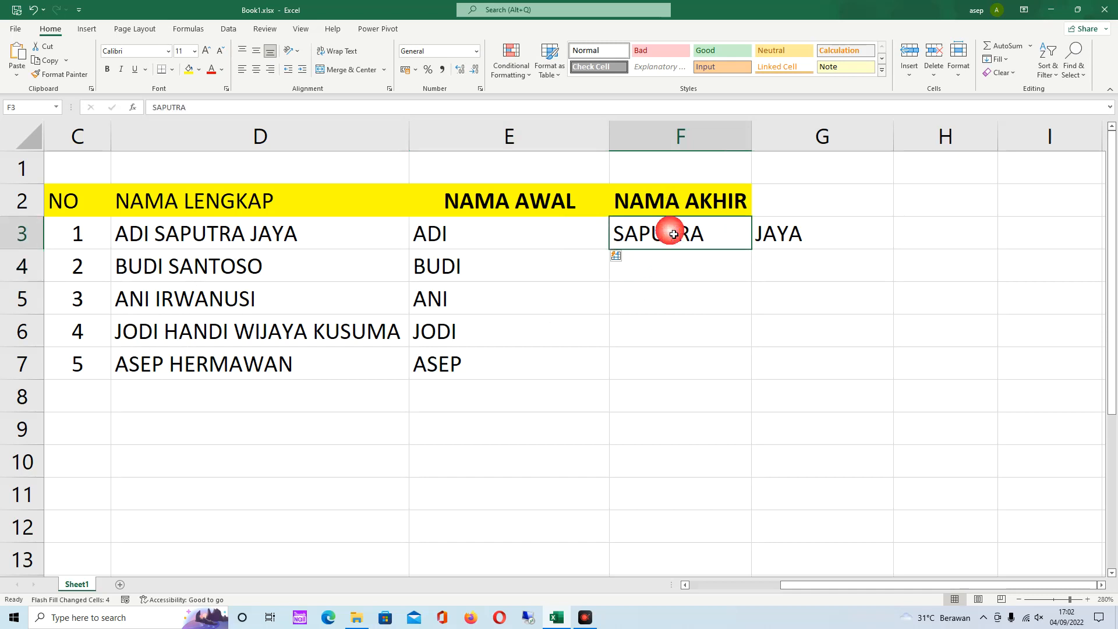
{"action": "key", "text": "ctrl+e"}
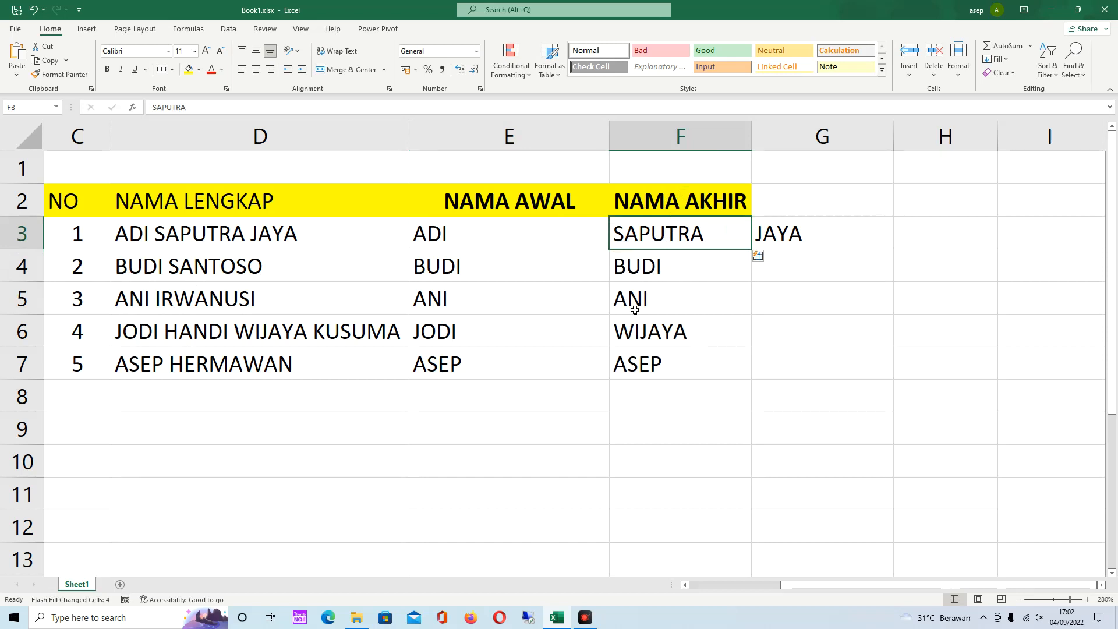
- Compare the filled values in F4:F5 with the two-word full names in D4:D5 and the first names in E4:E5
{"action": "left_click", "coordinate": [634, 272]}
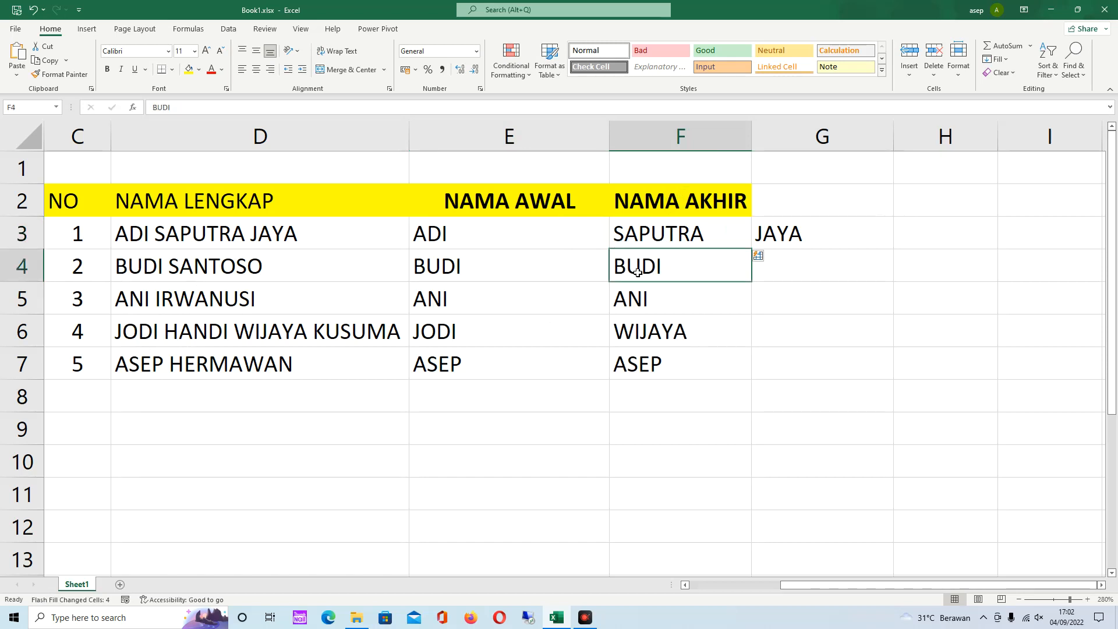
{"action": "left_click", "coordinate": [152, 269]}
{"action": "left_click", "coordinate": [643, 274]}
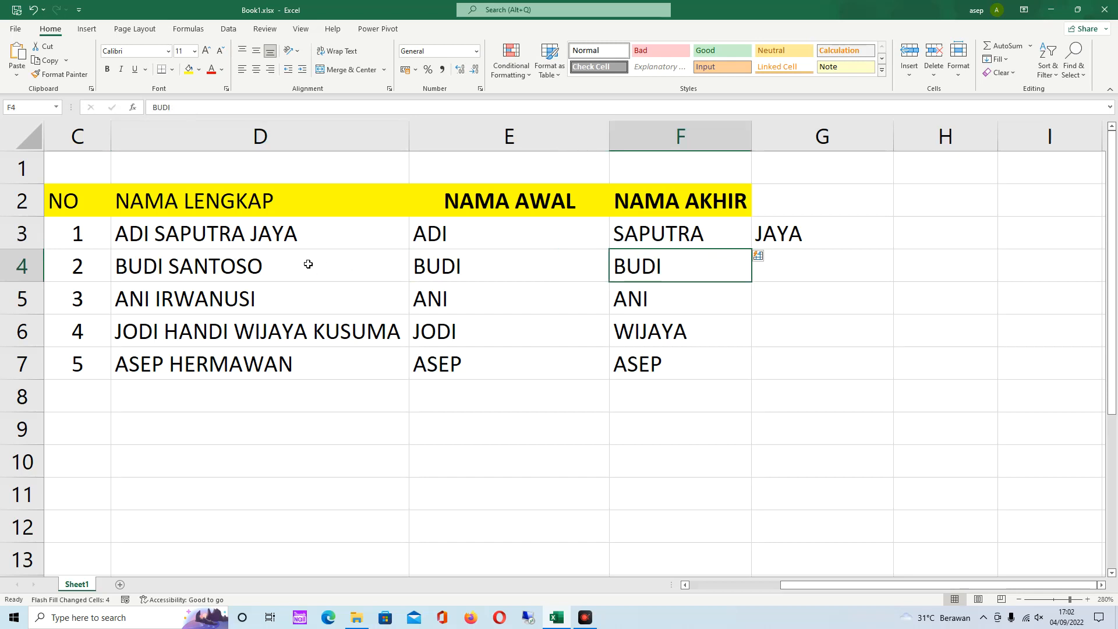
{"action": "left_click", "coordinate": [232, 270]}
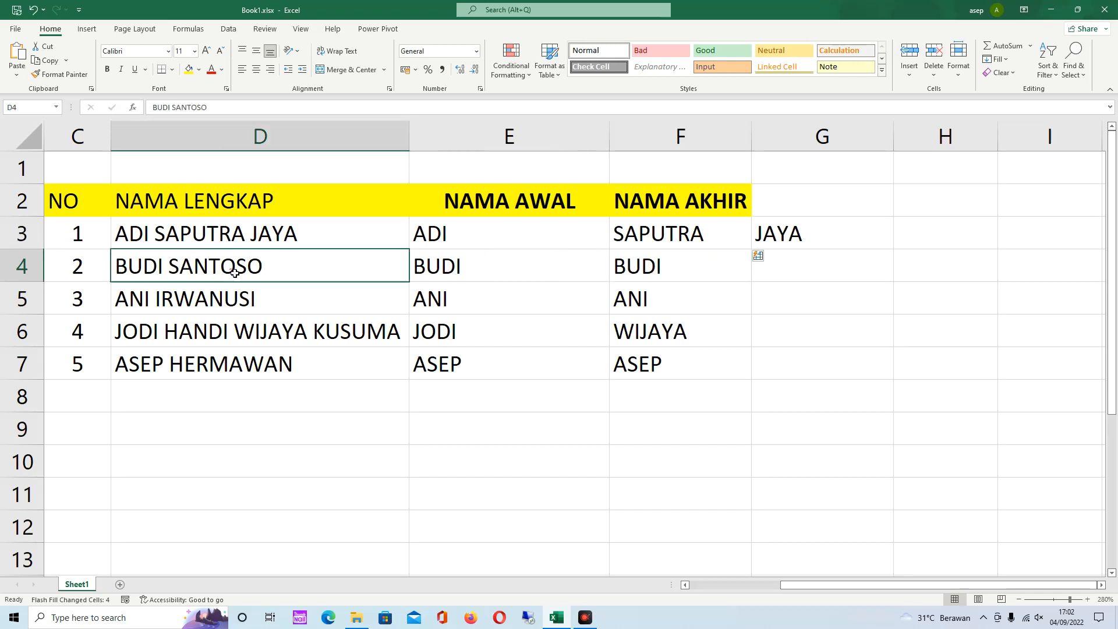
{"action": "left_click", "coordinate": [775, 239]}
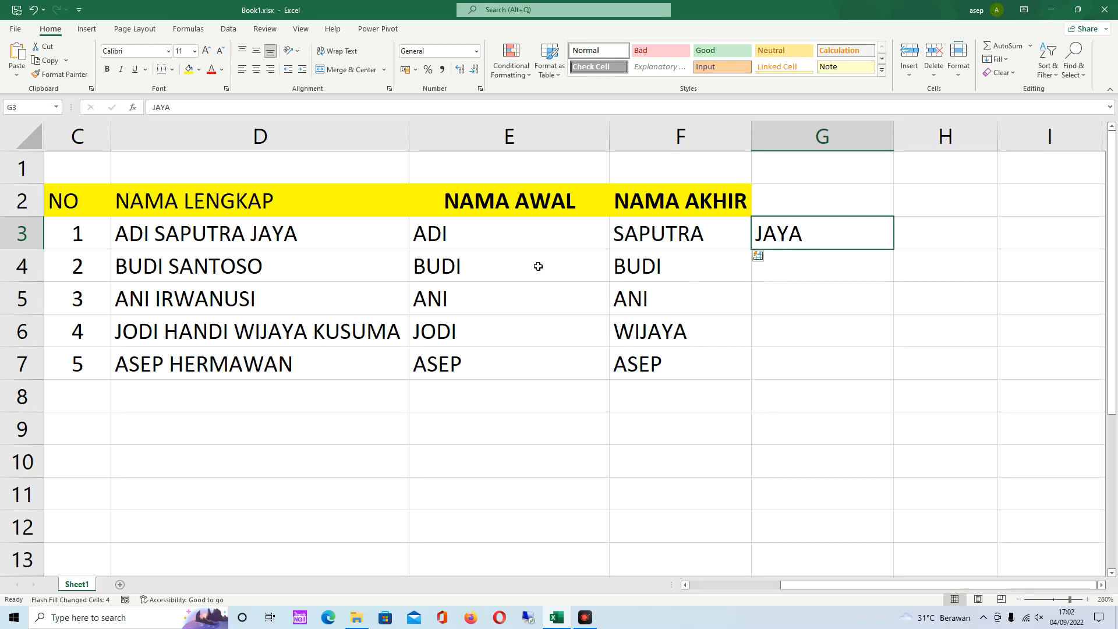
{"action": "left_click", "coordinate": [645, 266]}
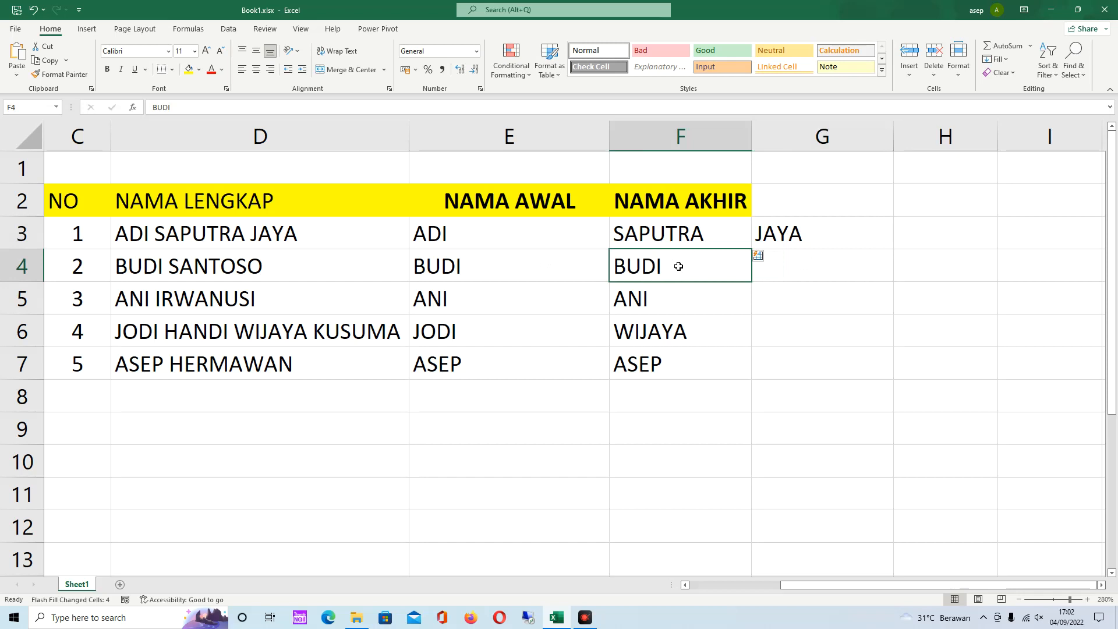
{"action": "left_click", "coordinate": [668, 300]}
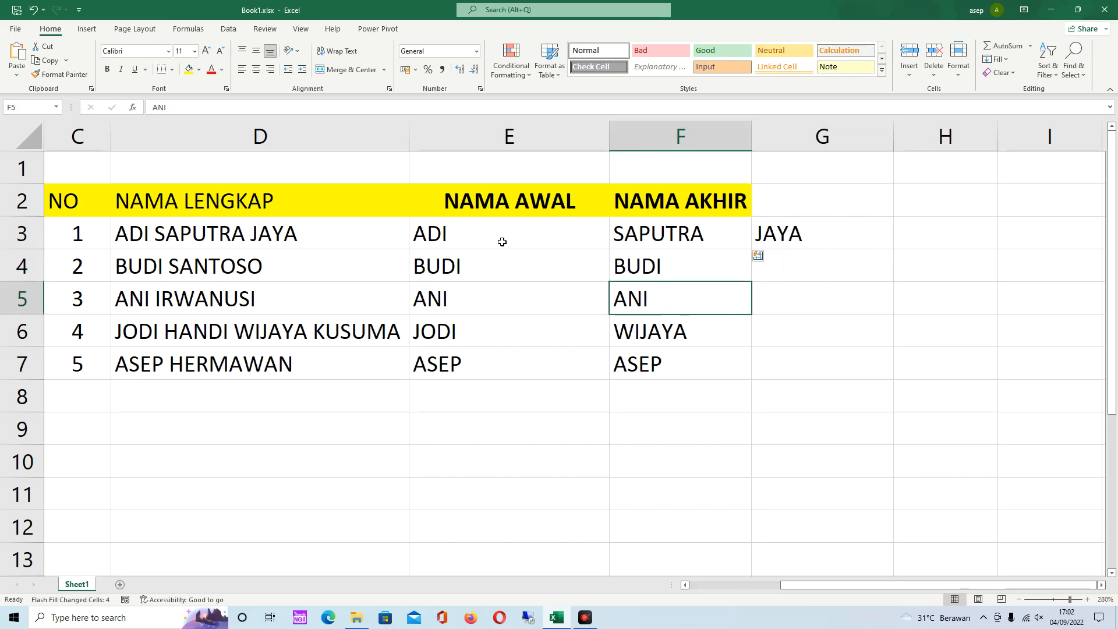
{"action": "left_click", "coordinate": [287, 272]}
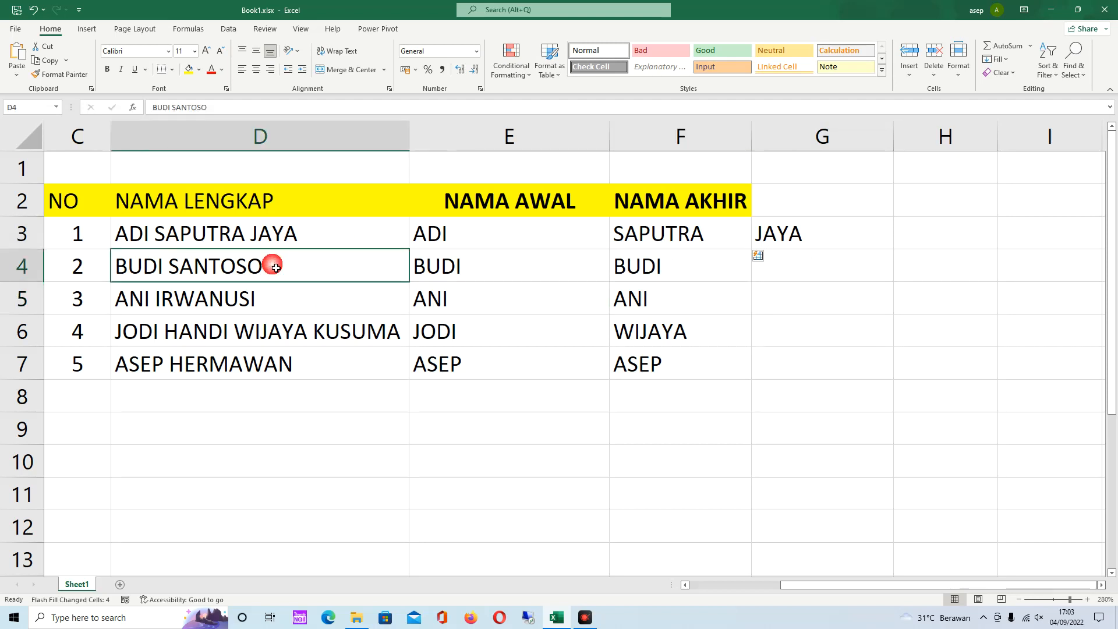
{"action": "left_click", "coordinate": [270, 298]}
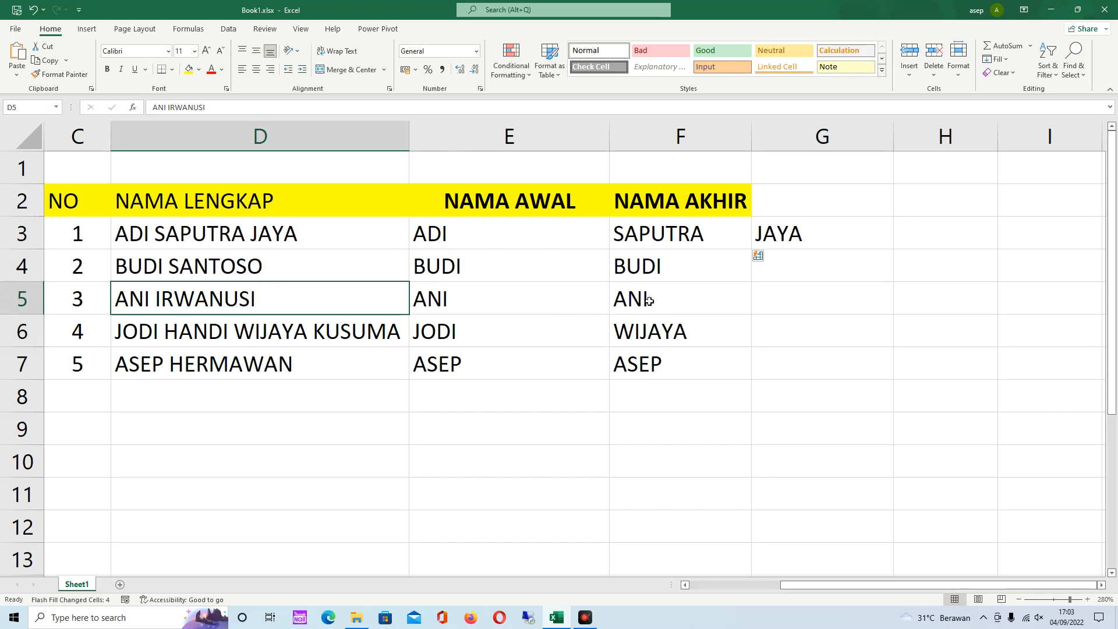
{"action": "left_click", "coordinate": [457, 290]}
{"action": "left_click", "coordinate": [452, 260]}
{"action": "left_click", "coordinate": [652, 262]}
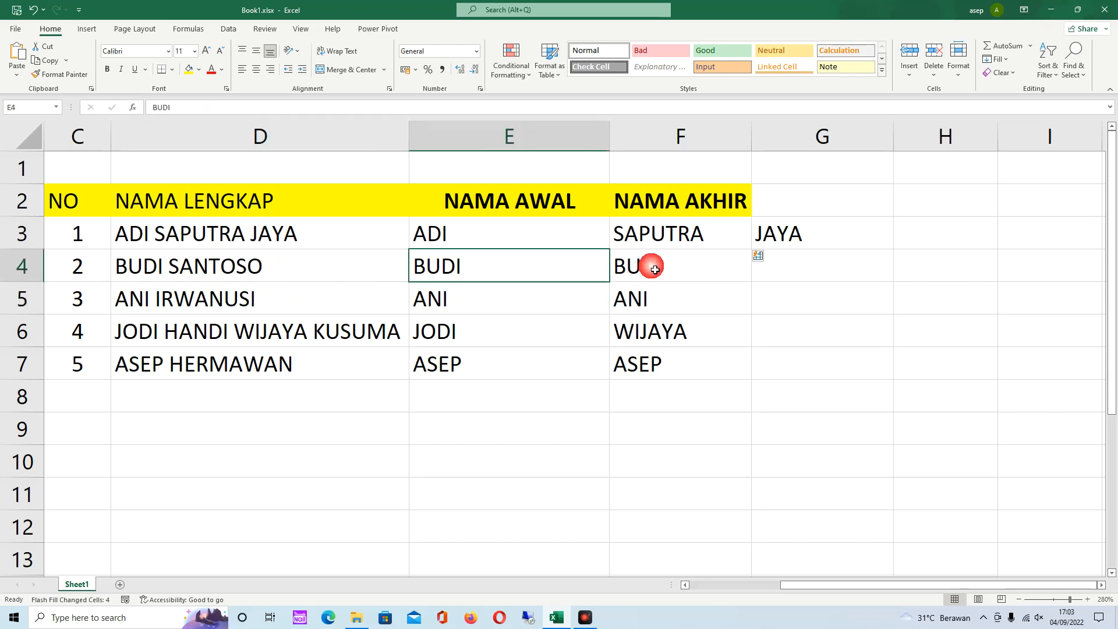
{"action": "left_click", "coordinate": [670, 305]}
- Check the filled values in F6:F7 against the full names in D6:D7 and the first name in E7
{"action": "left_click", "coordinate": [664, 328]}
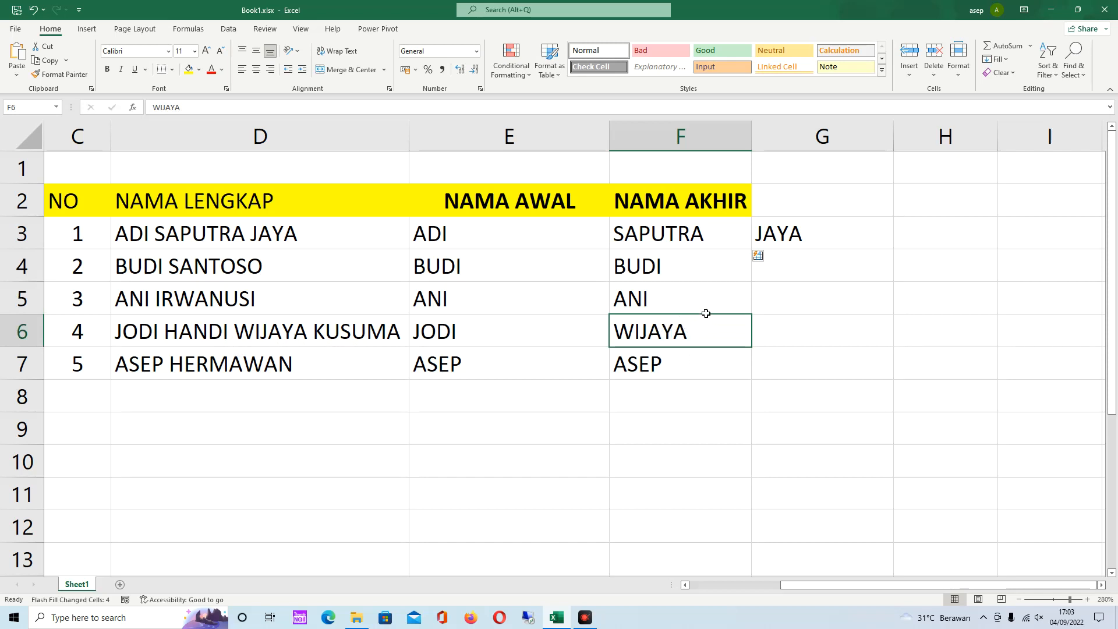
{"action": "left_click", "coordinate": [318, 339]}
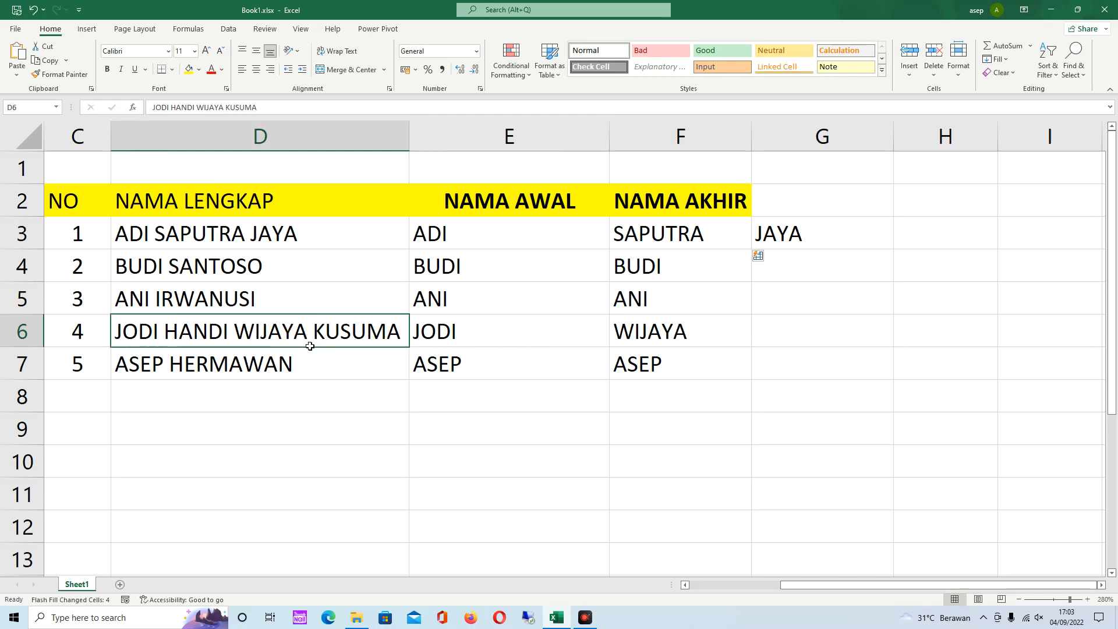
{"action": "left_click", "coordinate": [624, 367]}
{"action": "left_click", "coordinate": [520, 371]}
{"action": "left_click", "coordinate": [663, 369]}
- Flash Fill G4:G7 from the last-name example in G3 and check each filled cell
{"action": "left_click", "coordinate": [801, 241]}
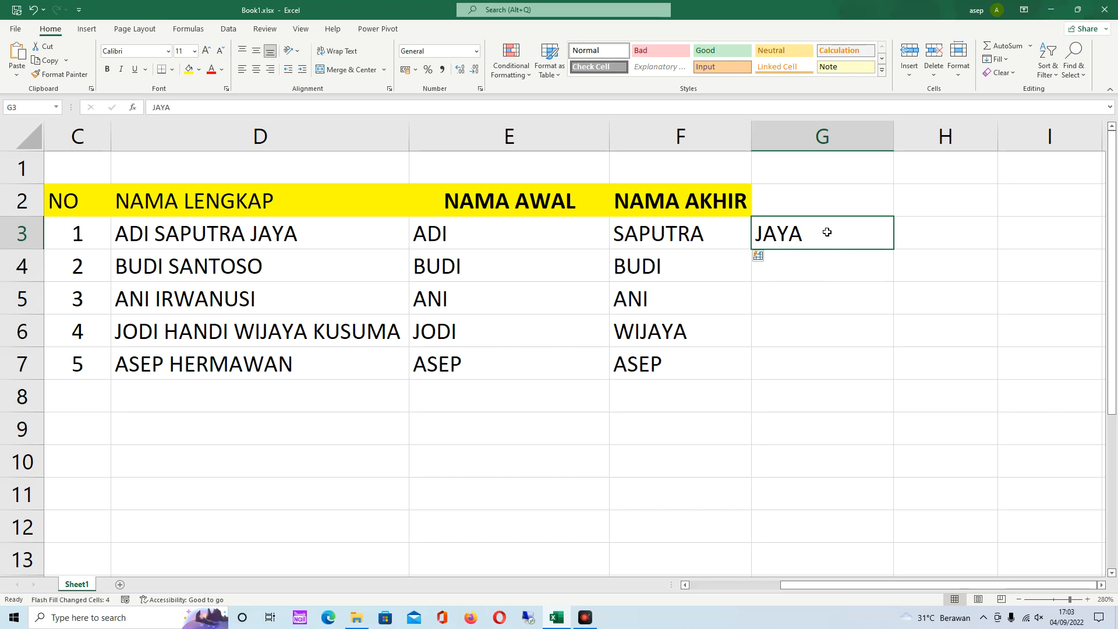
{"action": "key", "text": "ctrl+e"}
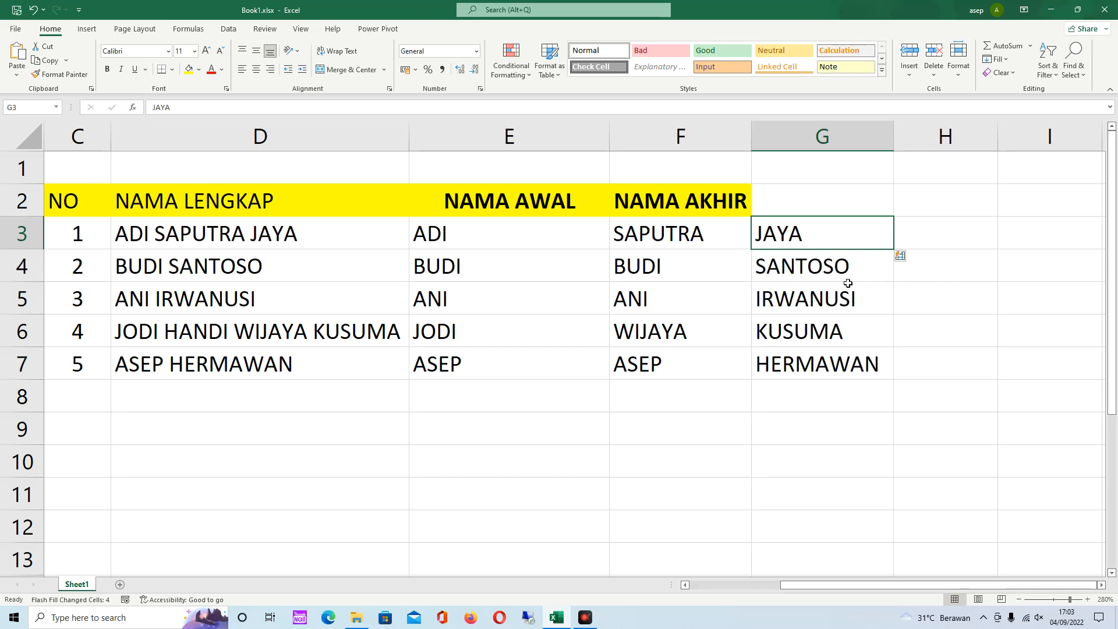
{"action": "left_click", "coordinate": [809, 332]}
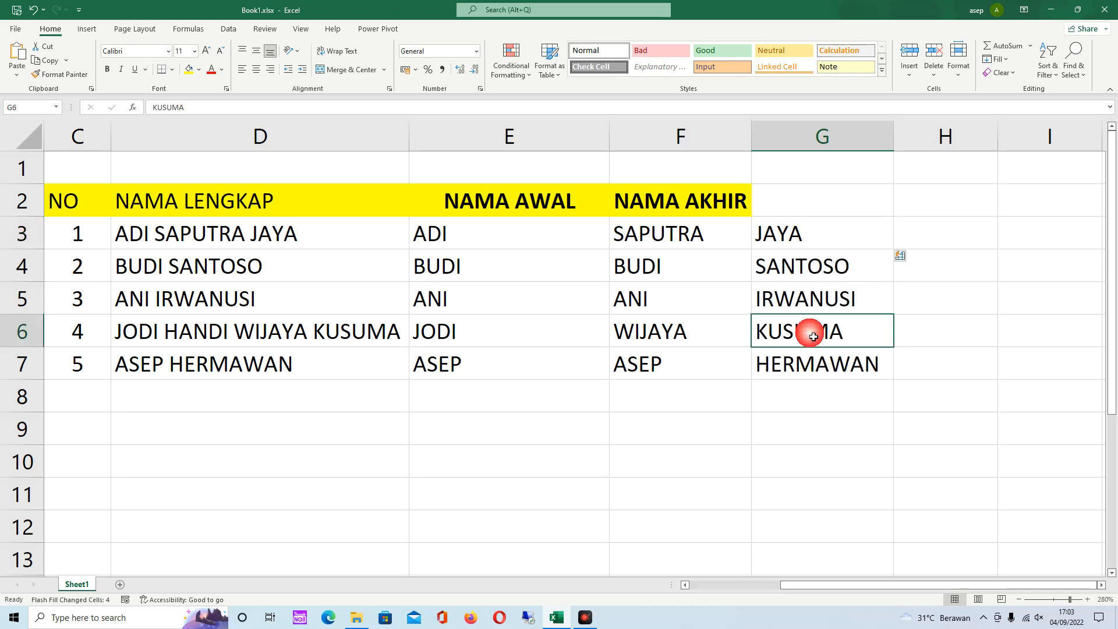
{"action": "left_click", "coordinate": [802, 300]}
{"action": "left_click", "coordinate": [799, 269]}
{"action": "left_click", "coordinate": [807, 367]}
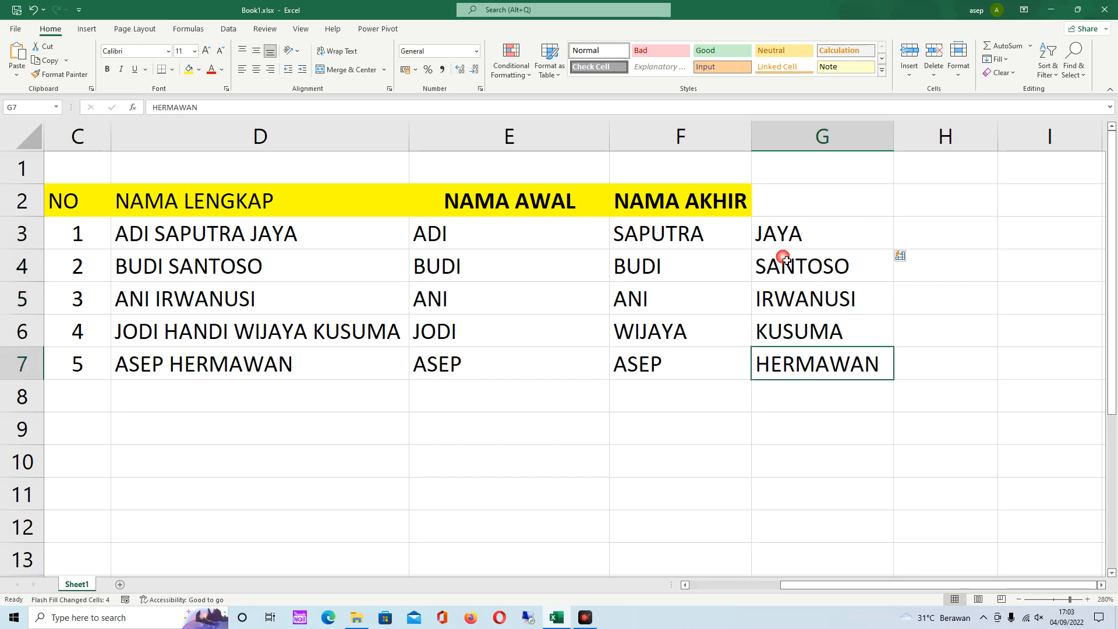
{"action": "left_click", "coordinate": [787, 241]}
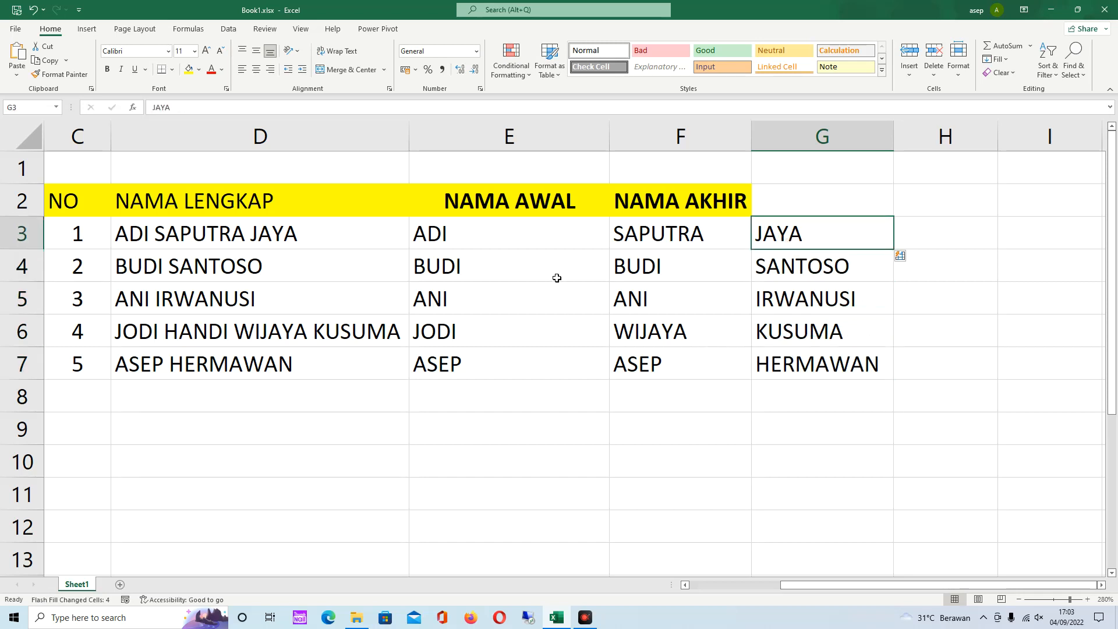
- Undo the three-column name split and the clearing of E4:F7, back to the earlier first and last names
{"action": "left_click_drag", "start_coordinate": [516, 232], "coordinate": [826, 358]}
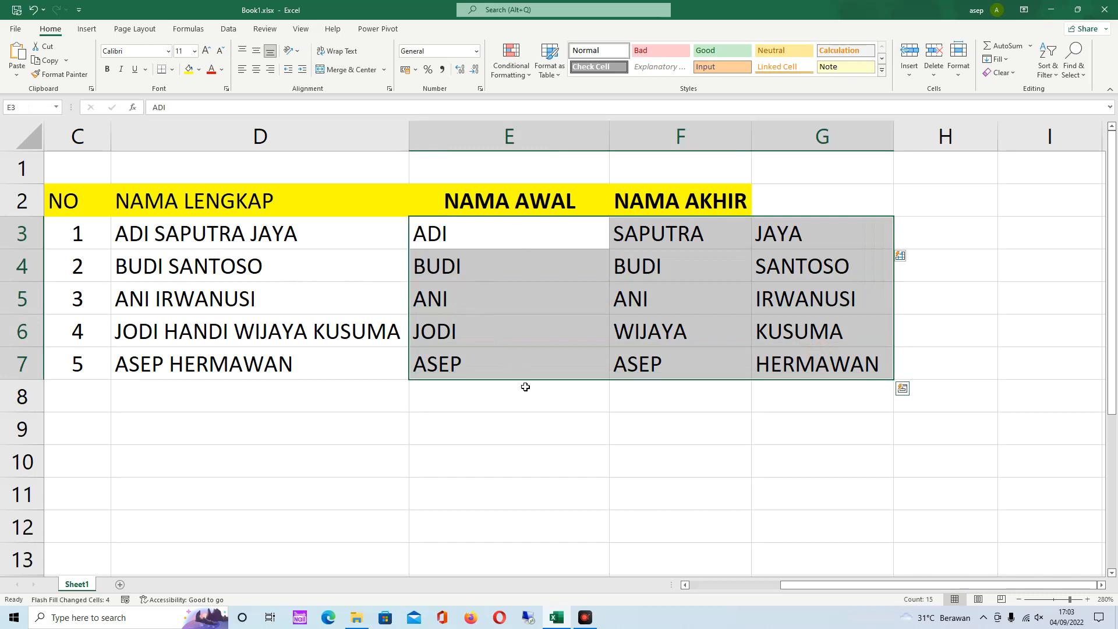
{"action": "key", "text": "ctrl+z"}
{"action": "key", "text": "ctrl+z"}
{"action": "key", "text": "ctrl+z"}
{"action": "key", "text": "ctrl+z"}
{"action": "key", "text": "ctrl+z"}
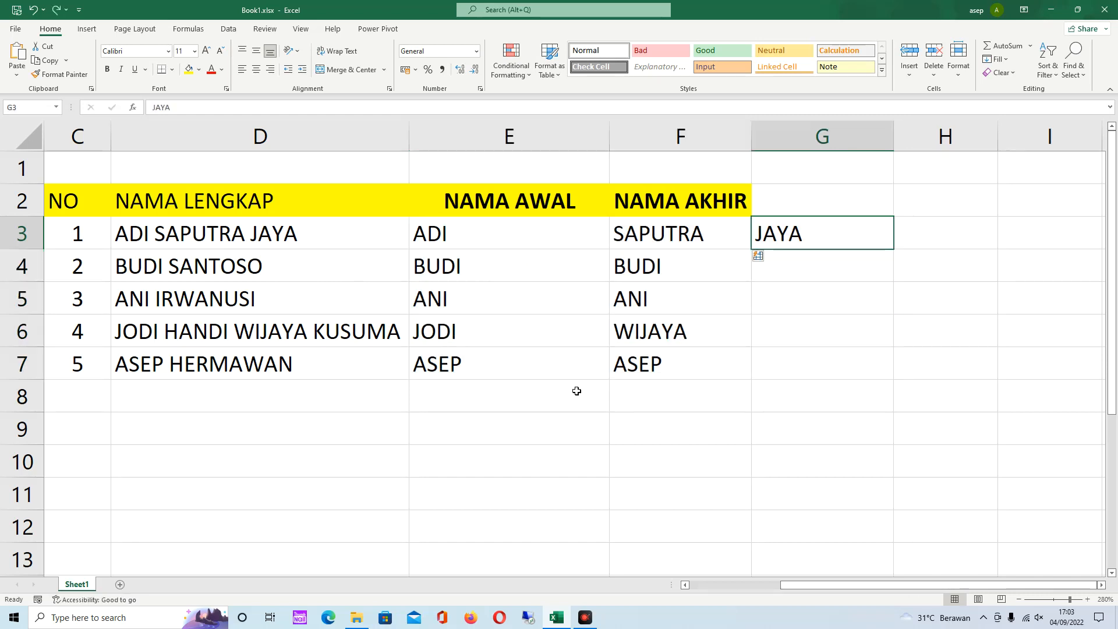
{"action": "key", "text": "ctrl+y"}
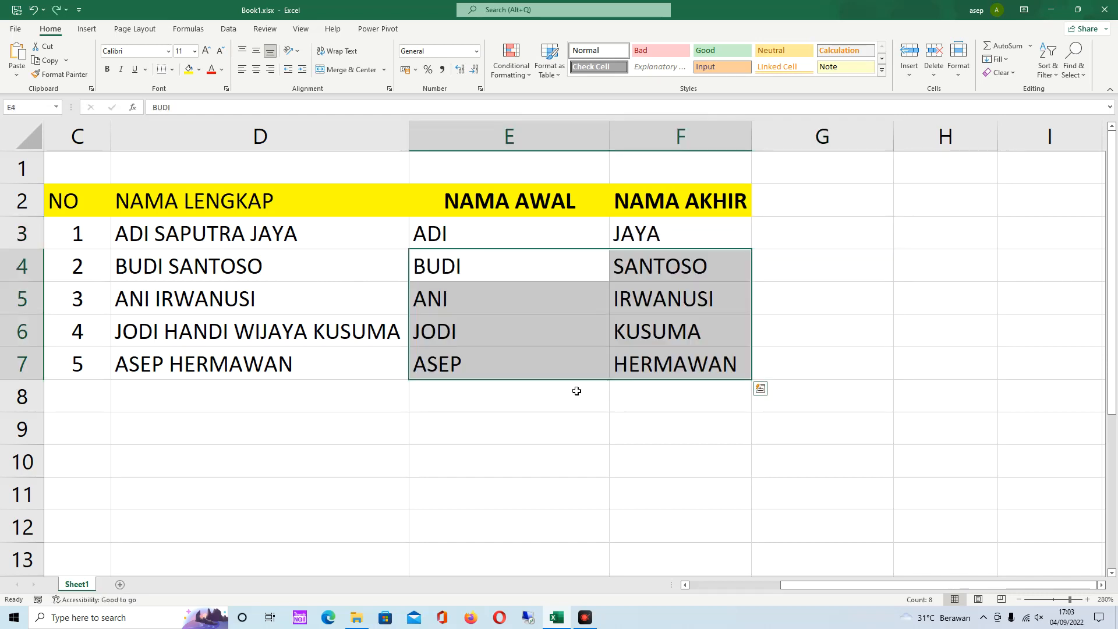
{"action": "left_click", "coordinate": [546, 210]}
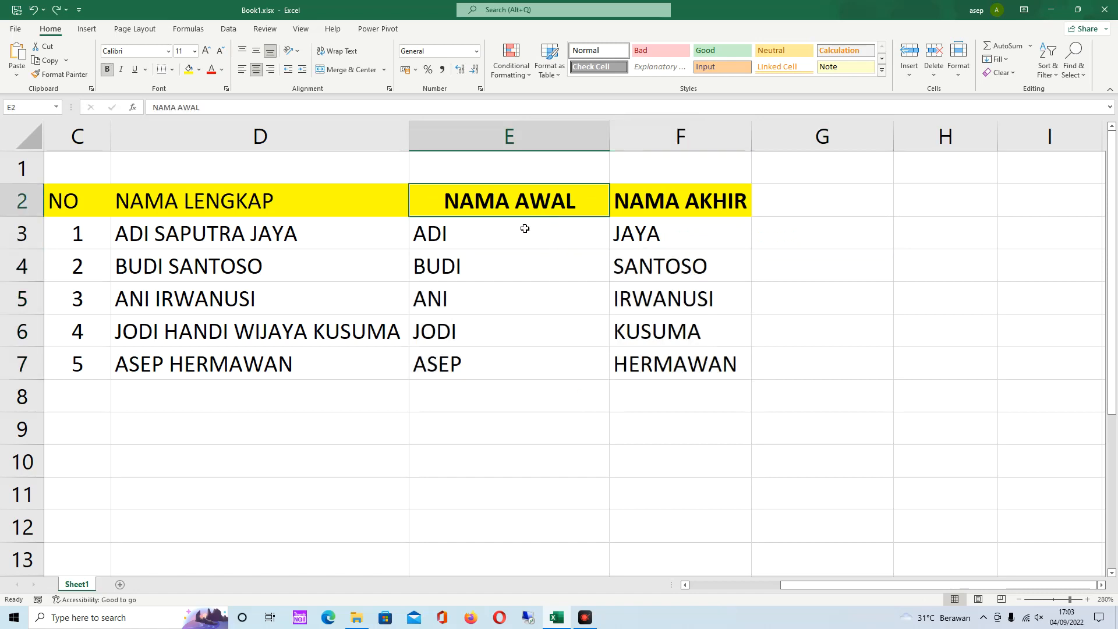
{"action": "left_click", "coordinate": [655, 290]}
{"action": "left_click_drag", "start_coordinate": [173, 237], "coordinate": [344, 367]}
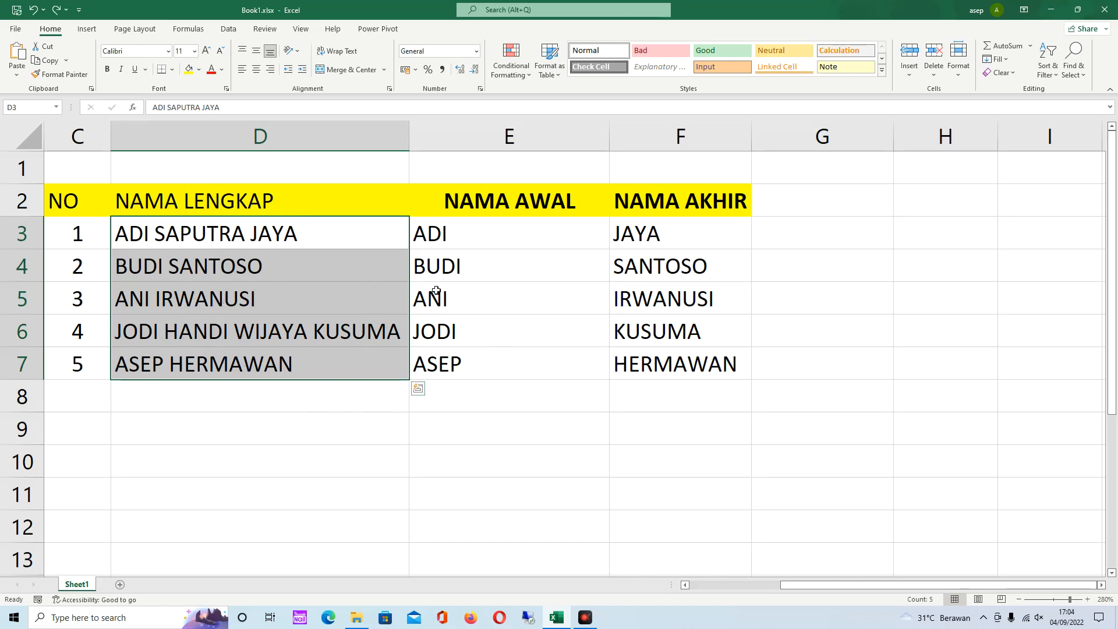
- Copy the NO and NAMA LENGKAP table in C2:D7 to a second table starting at C10
{"action": "left_click_drag", "start_coordinate": [95, 207], "coordinate": [242, 363]}
{"action": "key", "text": "ctrl+c"}
{"action": "key", "text": "ctrl+q"}
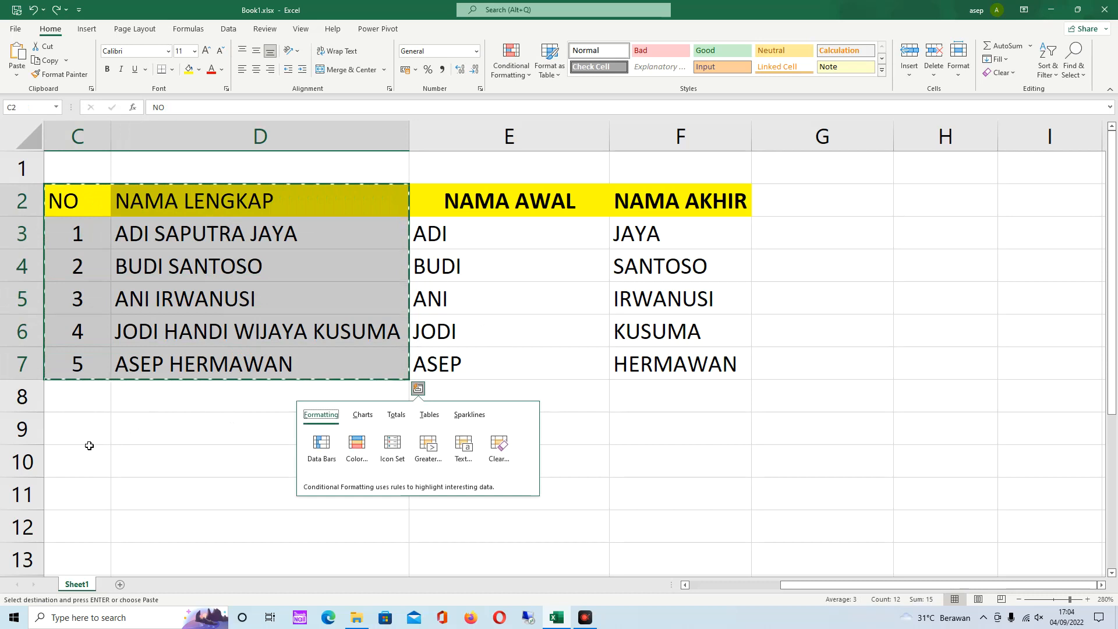
{"action": "left_click", "coordinate": [90, 461]}
{"action": "key", "text": "ctrl+v"}
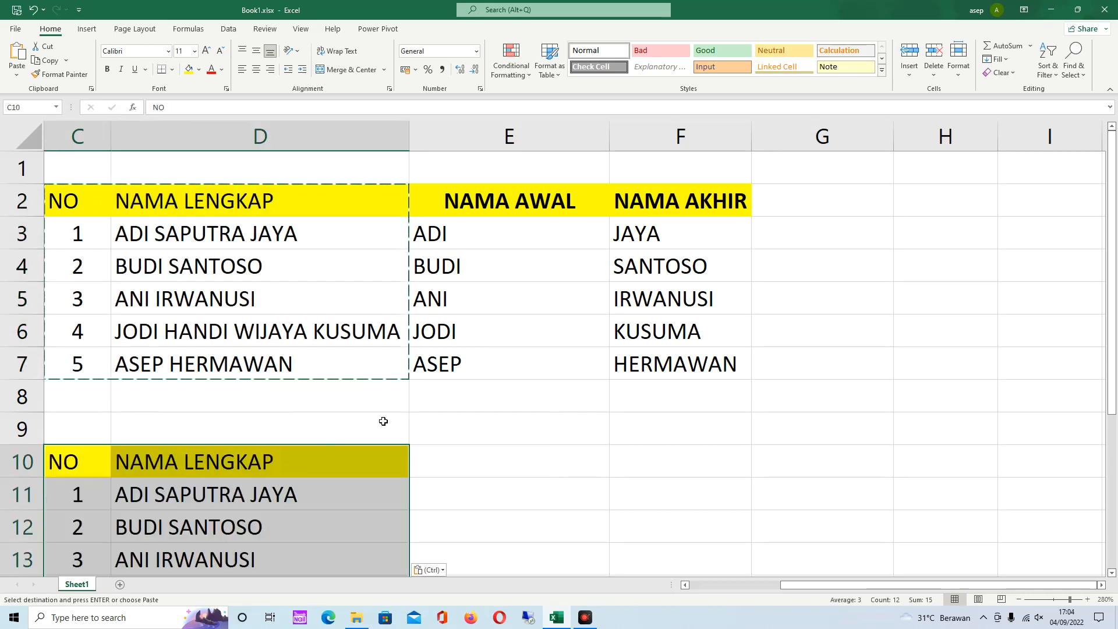
- Review the full names in D11:D15 of the copied table, starting from the first one in D11
{"action": "scroll", "coordinate": [382, 413], "scroll_direction": "down", "scroll_amount": 2}
{"action": "left_click", "coordinate": [241, 262]}
{"action": "left_click_drag", "start_coordinate": [243, 309], "coordinate": [250, 406]}
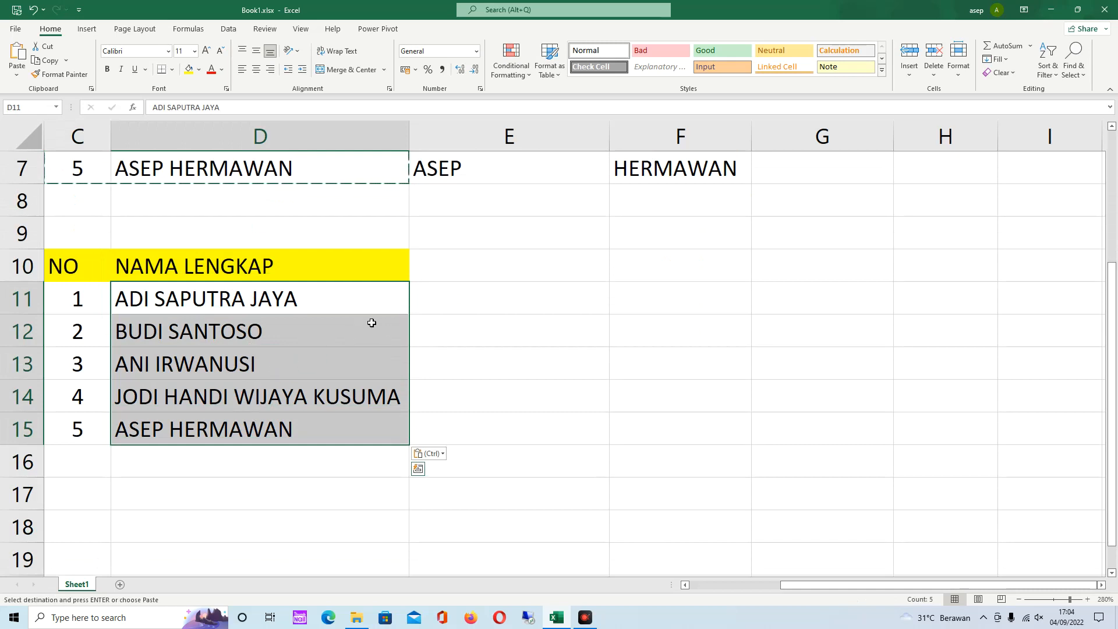
{"action": "left_click", "coordinate": [316, 291]}
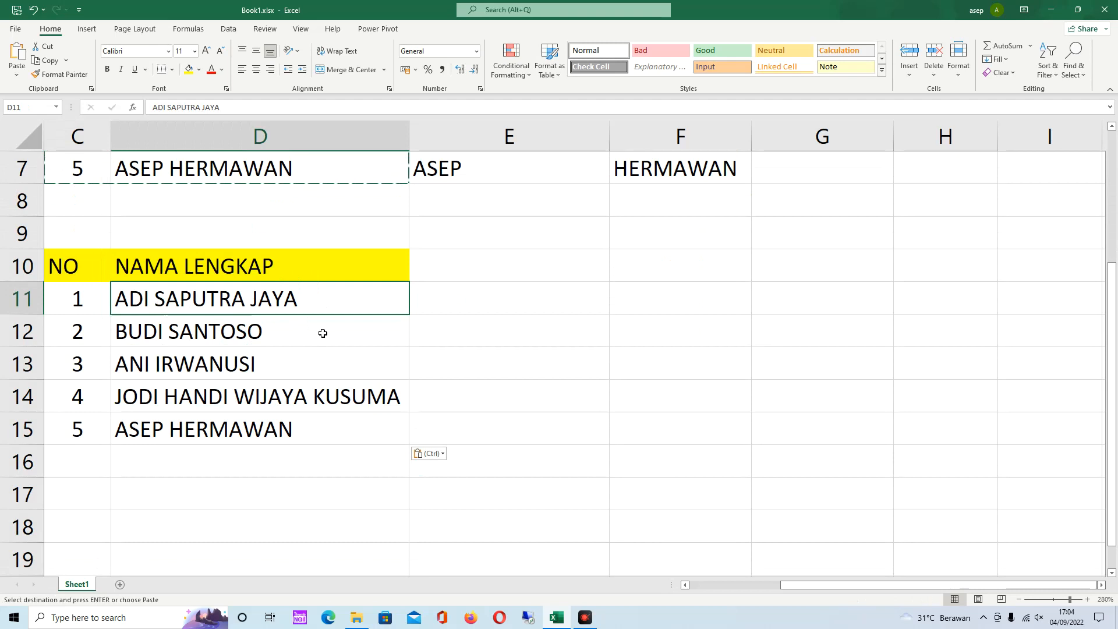
- Examine how many name parts each full name in D11:D15 has, and the blank cells E11:F11 beside the first
{"action": "left_click", "coordinate": [594, 299]}
{"action": "left_click", "coordinate": [636, 304]}
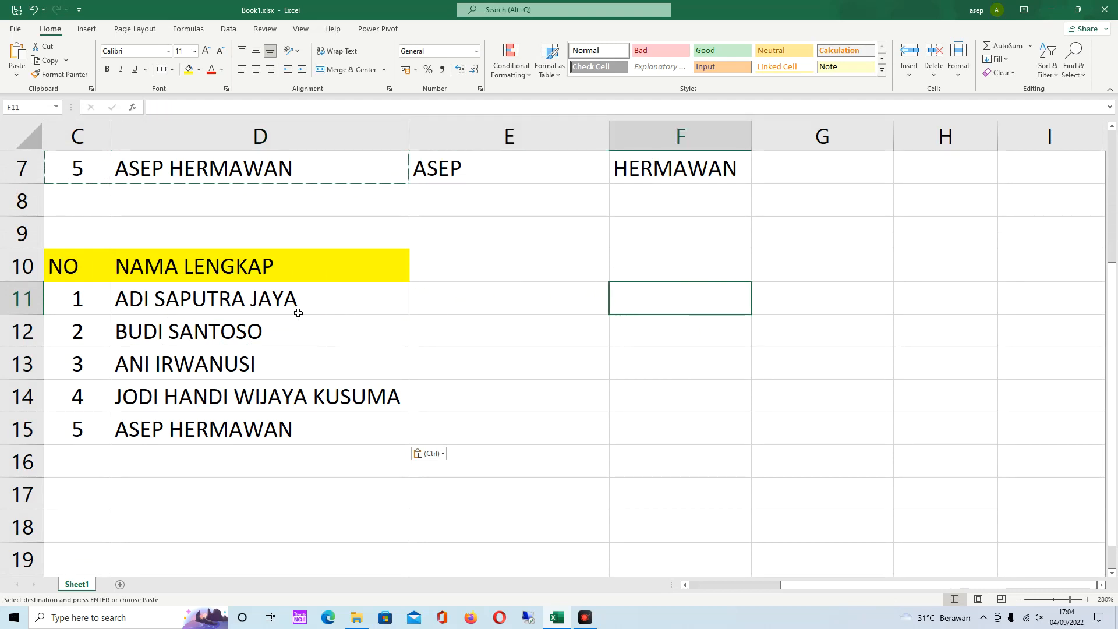
{"action": "left_click", "coordinate": [448, 304]}
{"action": "left_click", "coordinate": [683, 304]}
{"action": "left_click", "coordinate": [272, 338]}
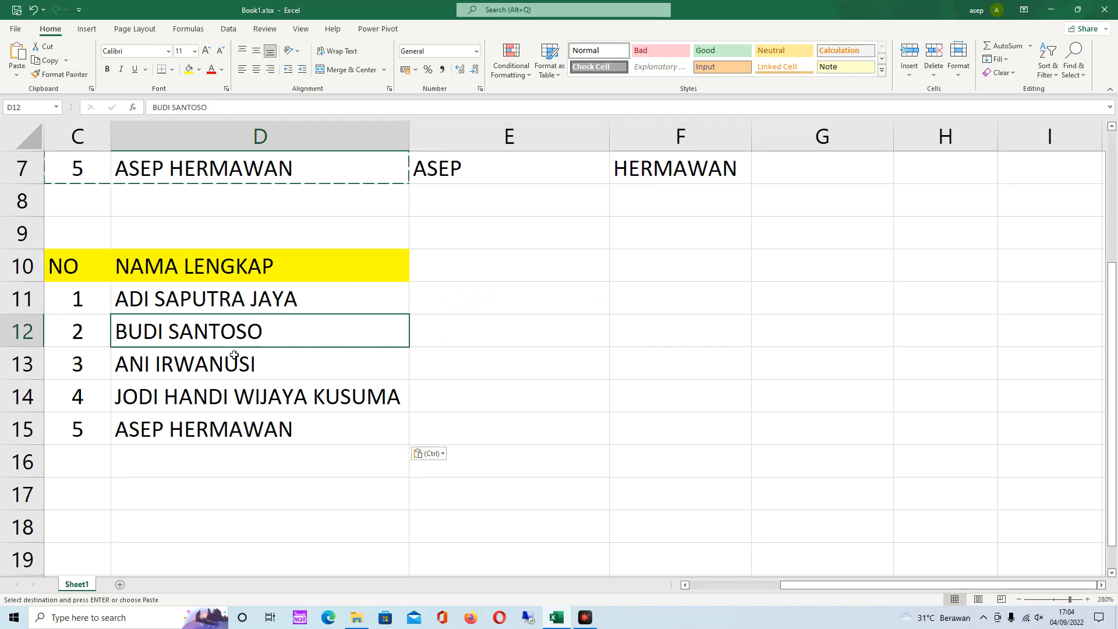
{"action": "left_click", "coordinate": [224, 373]}
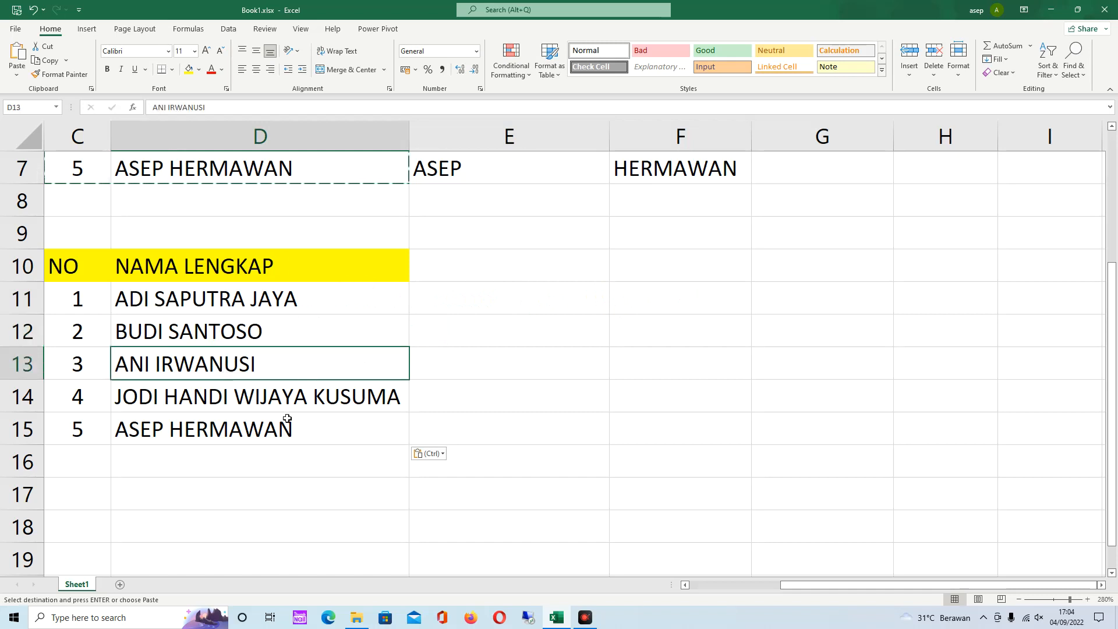
{"action": "left_click", "coordinate": [271, 404]}
{"action": "left_click", "coordinate": [278, 427]}
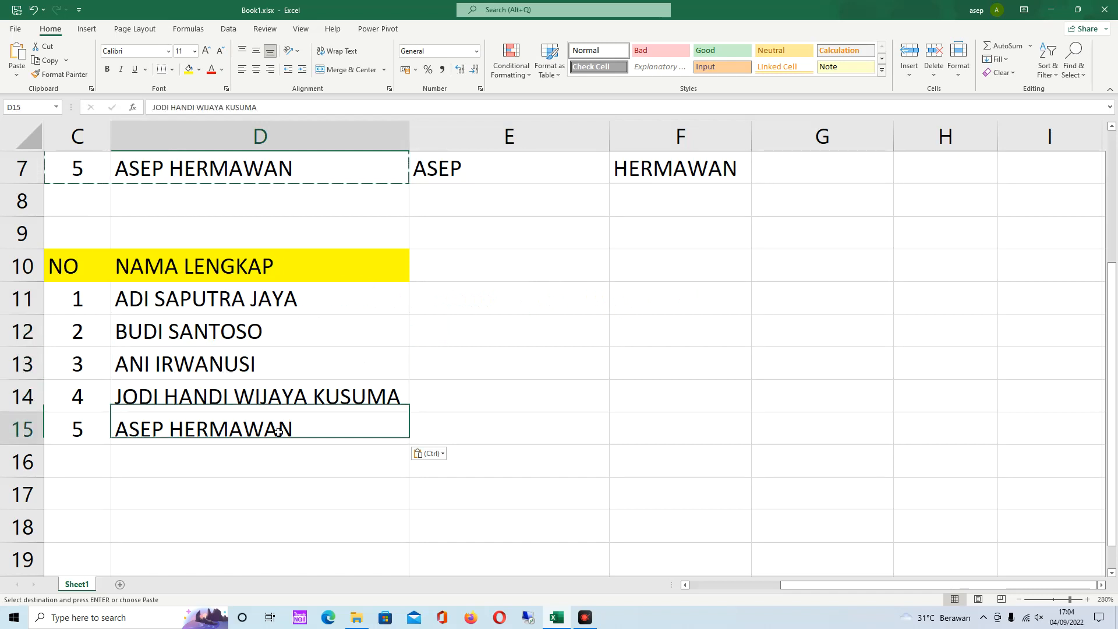
{"action": "left_click", "coordinate": [335, 336]}
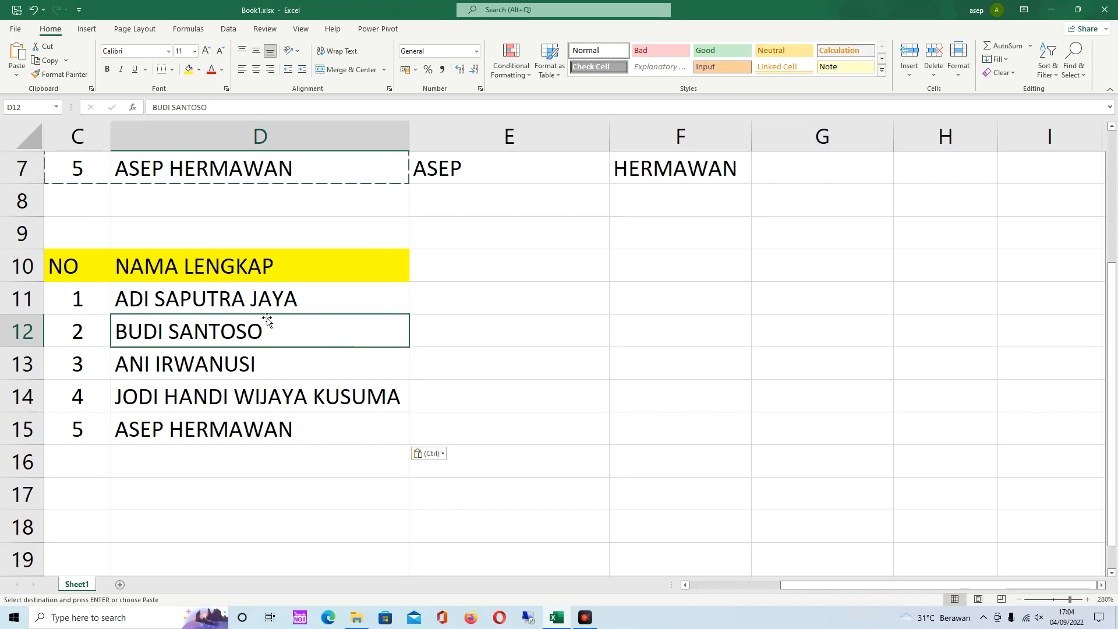
- Split the names in D11:D15 with Text to Columns, Delimited by Tab and Space, in General format with destination D11
{"action": "left_click_drag", "start_coordinate": [146, 298], "coordinate": [336, 424]}
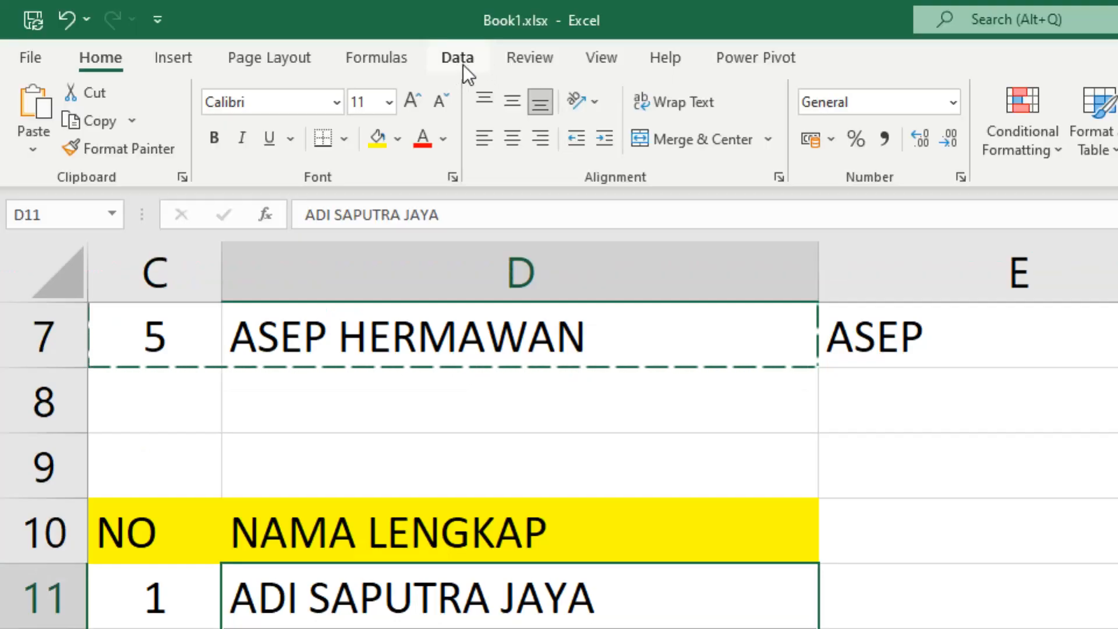
{"action": "left_click", "coordinate": [231, 31]}
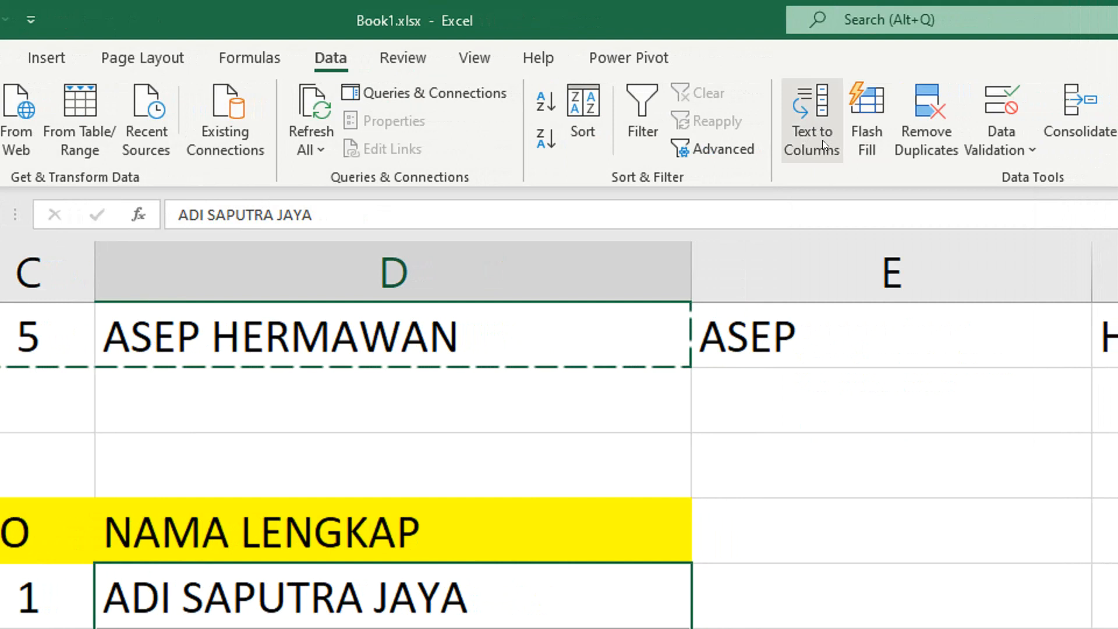
{"action": "left_click", "coordinate": [808, 147]}
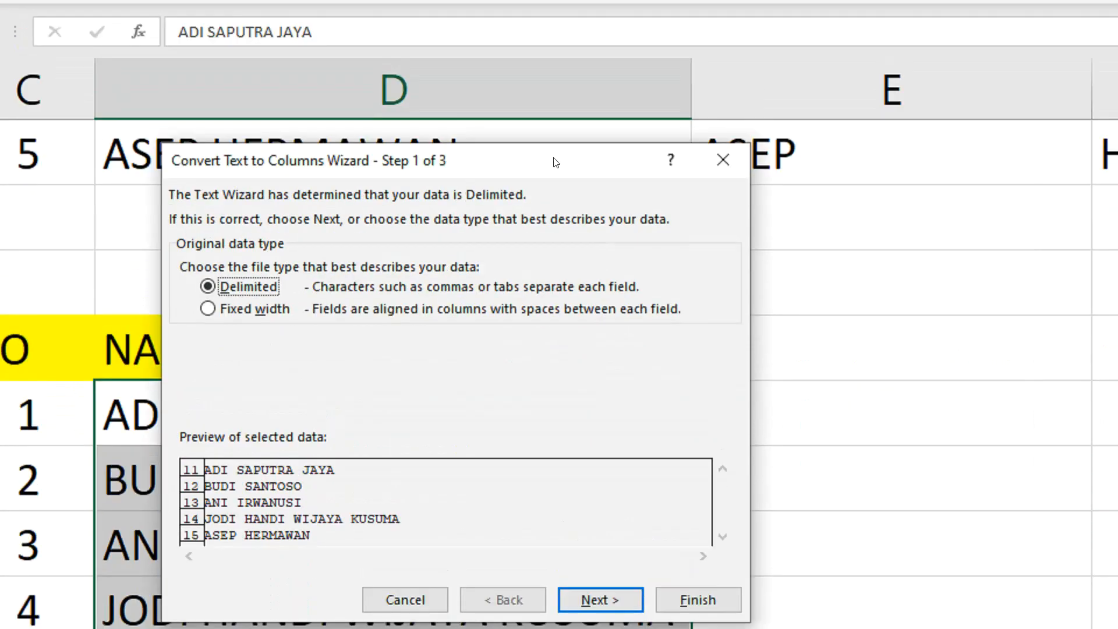
{"action": "left_click_drag", "start_coordinate": [554, 97], "coordinate": [658, 87]}
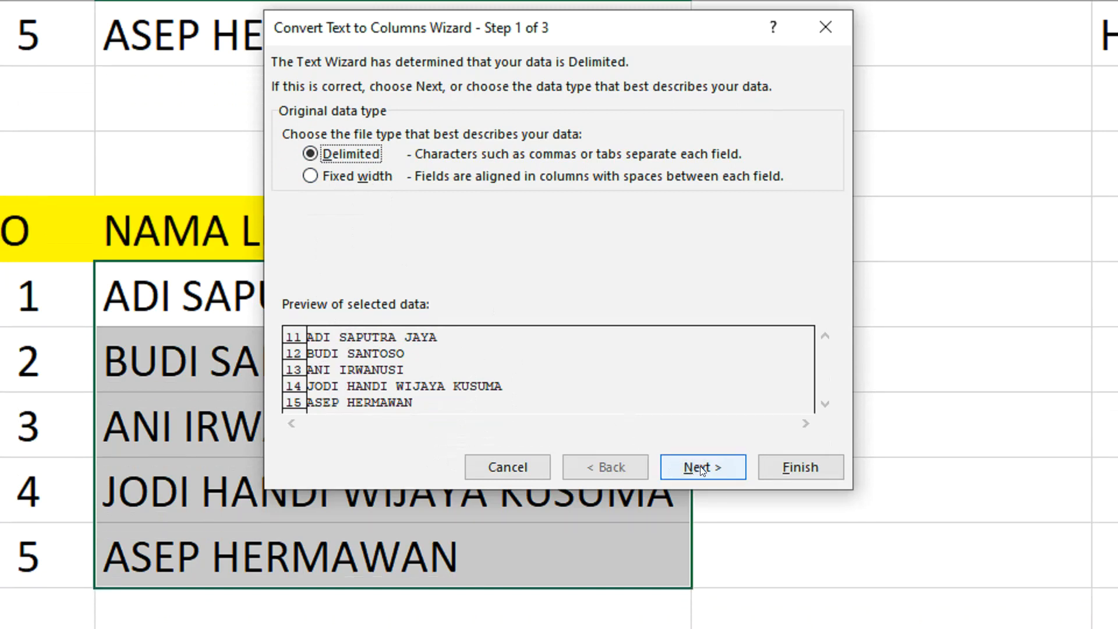
{"action": "left_click", "coordinate": [689, 468]}
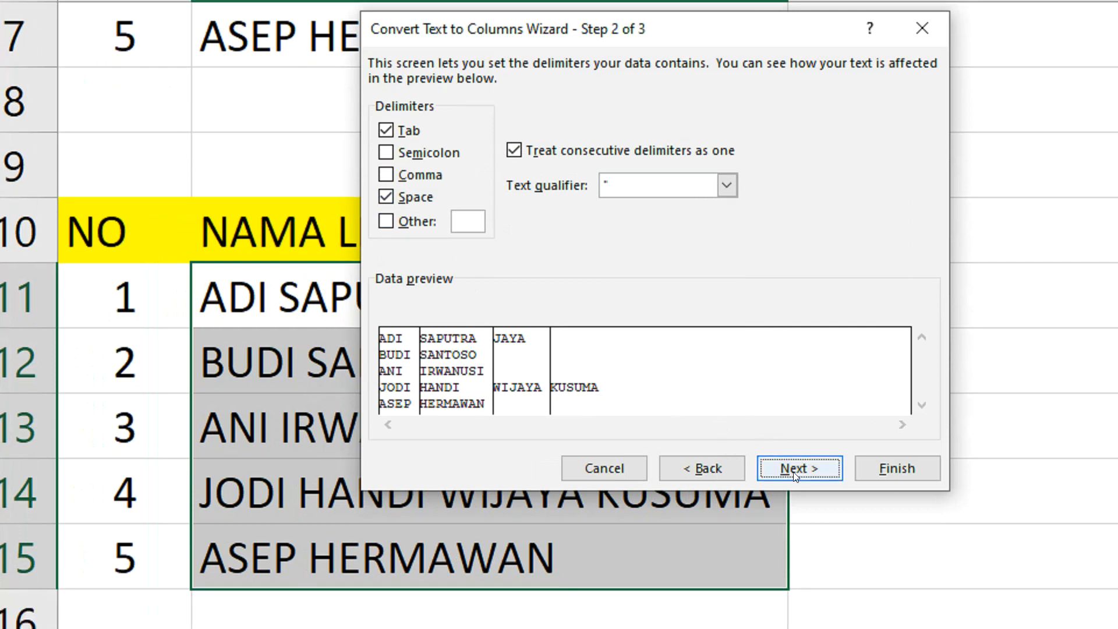
{"action": "left_click", "coordinate": [793, 472]}
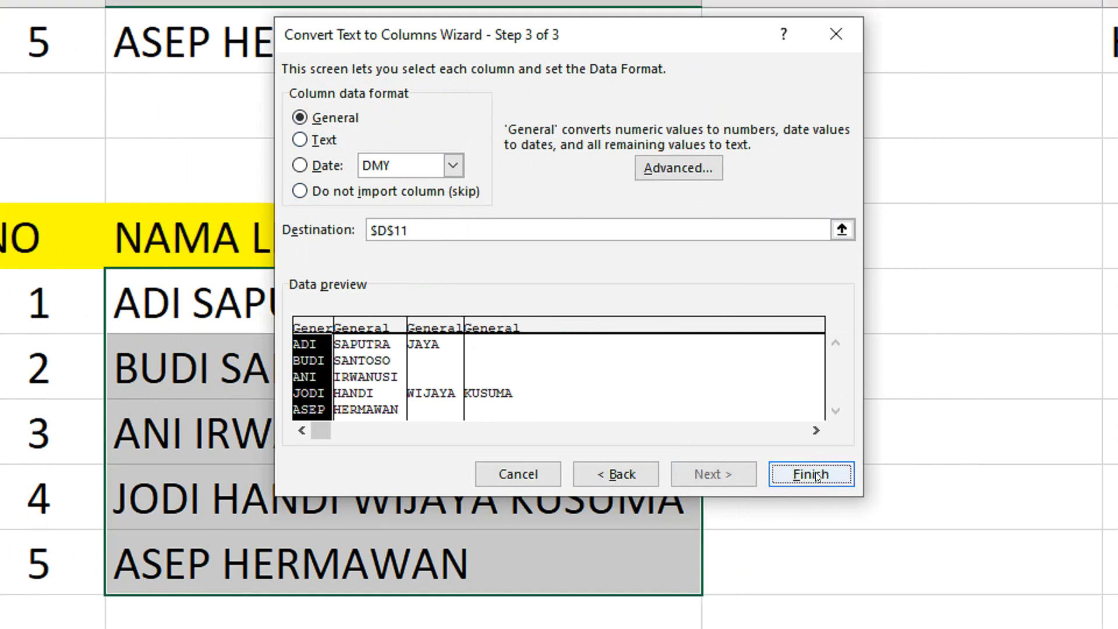
{"action": "left_click", "coordinate": [813, 480]}
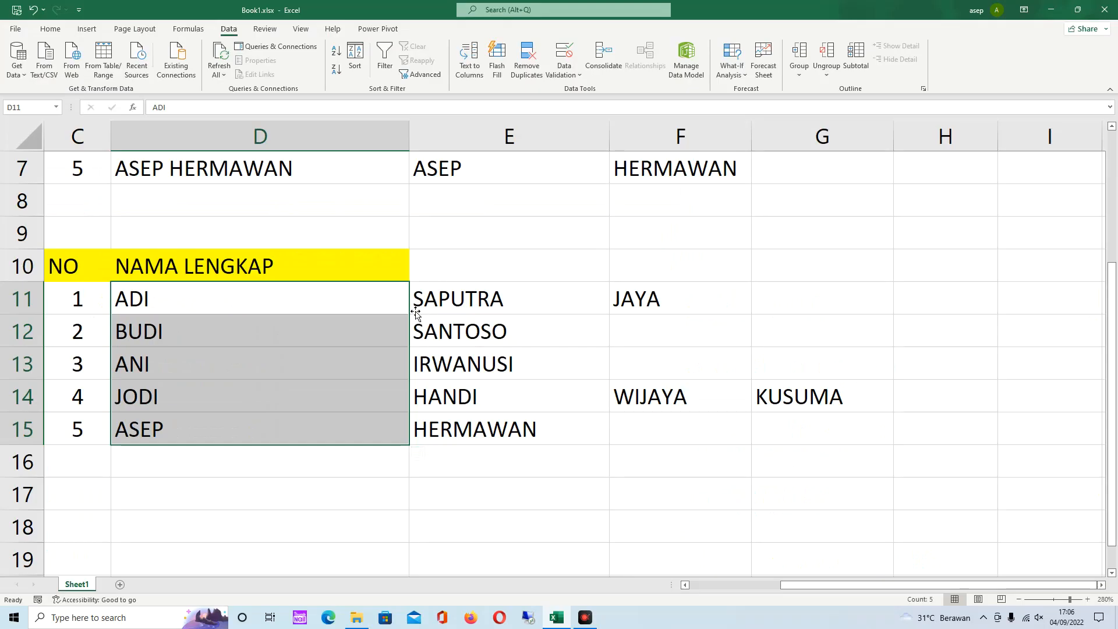
- Check how the name parts in rows 11 to 14 are distributed across columns D to G
{"action": "left_click", "coordinate": [699, 312]}
{"action": "left_click", "coordinate": [259, 306]}
{"action": "left_click", "coordinate": [488, 303]}
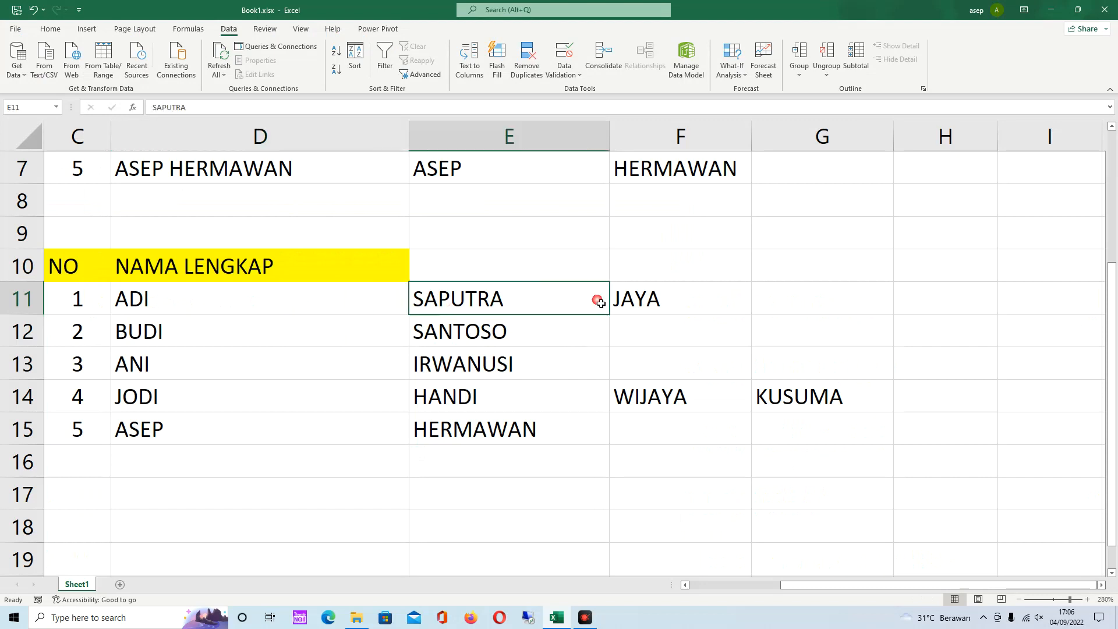
{"action": "left_click", "coordinate": [684, 303]}
{"action": "left_click_drag", "start_coordinate": [267, 304], "coordinate": [649, 299]}
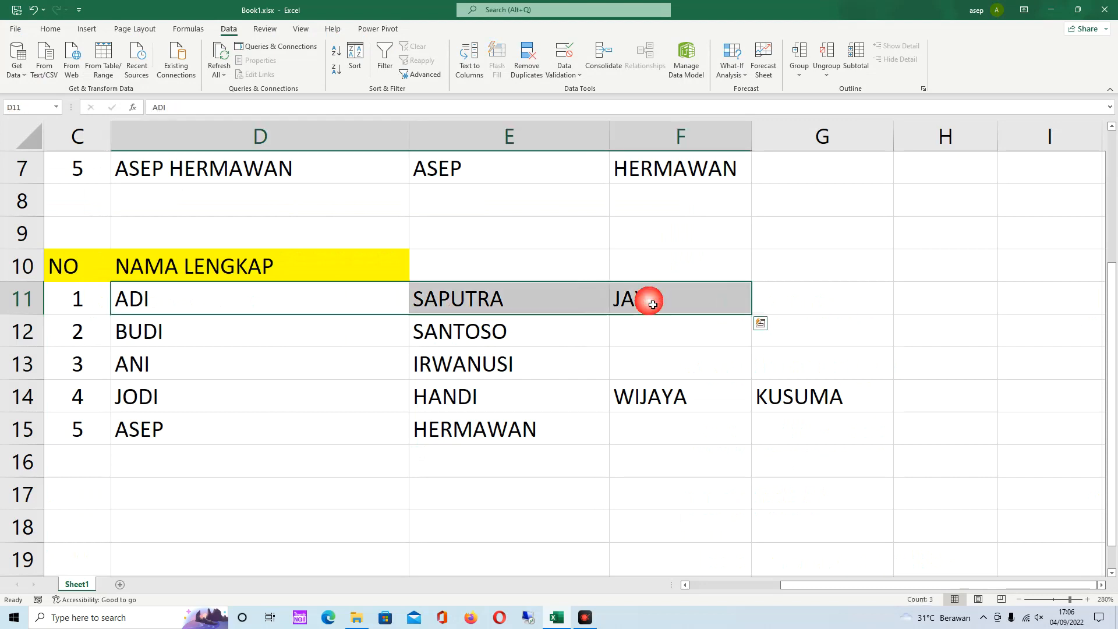
{"action": "left_click_drag", "start_coordinate": [302, 334], "coordinate": [501, 333]}
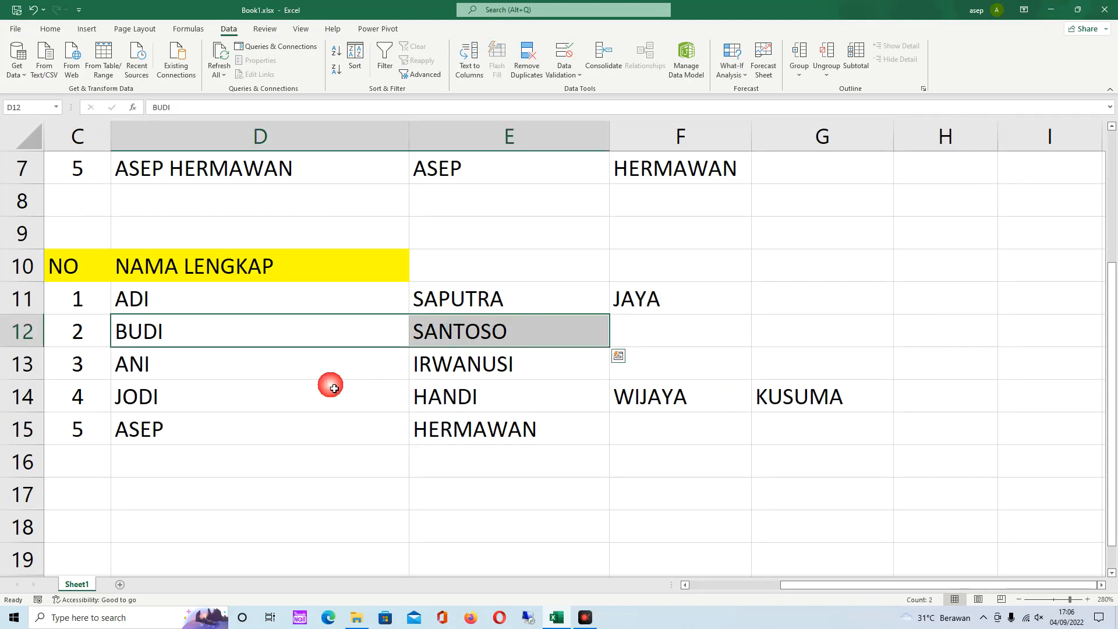
{"action": "left_click", "coordinate": [333, 368]}
{"action": "left_click_drag", "start_coordinate": [333, 368], "coordinate": [479, 364]}
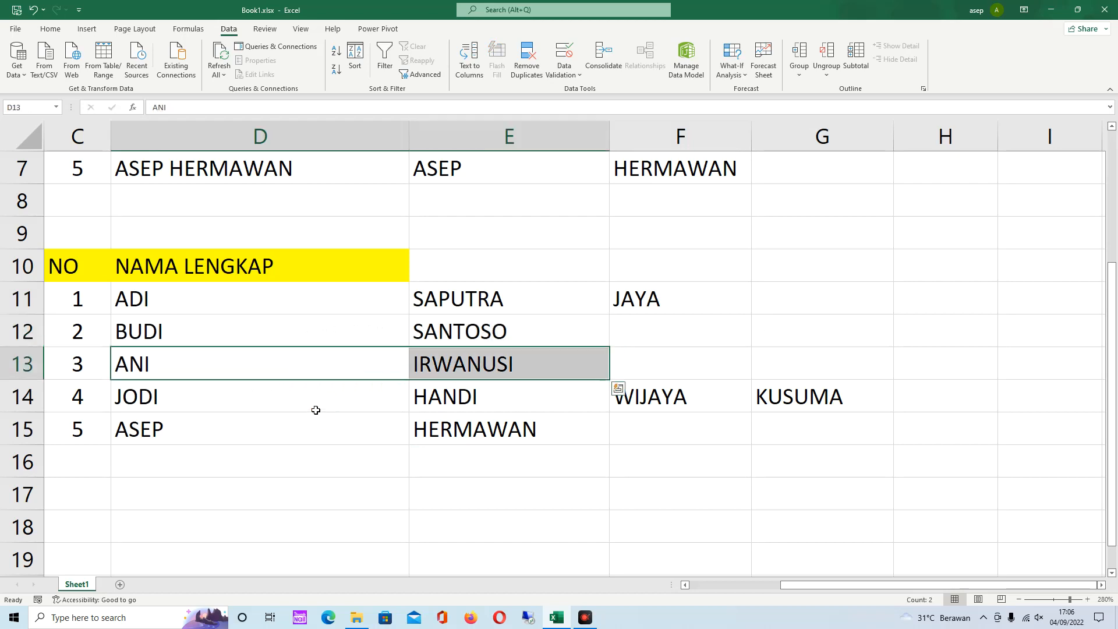
{"action": "left_click_drag", "start_coordinate": [318, 410], "coordinate": [484, 402]}
- Narrow column D to about the width of its contents and select the split names in D11:G15
{"action": "left_click_drag", "start_coordinate": [409, 140], "coordinate": [302, 140]}
{"action": "left_click", "coordinate": [404, 375]}
{"action": "left_click_drag", "start_coordinate": [198, 302], "coordinate": [674, 433]}
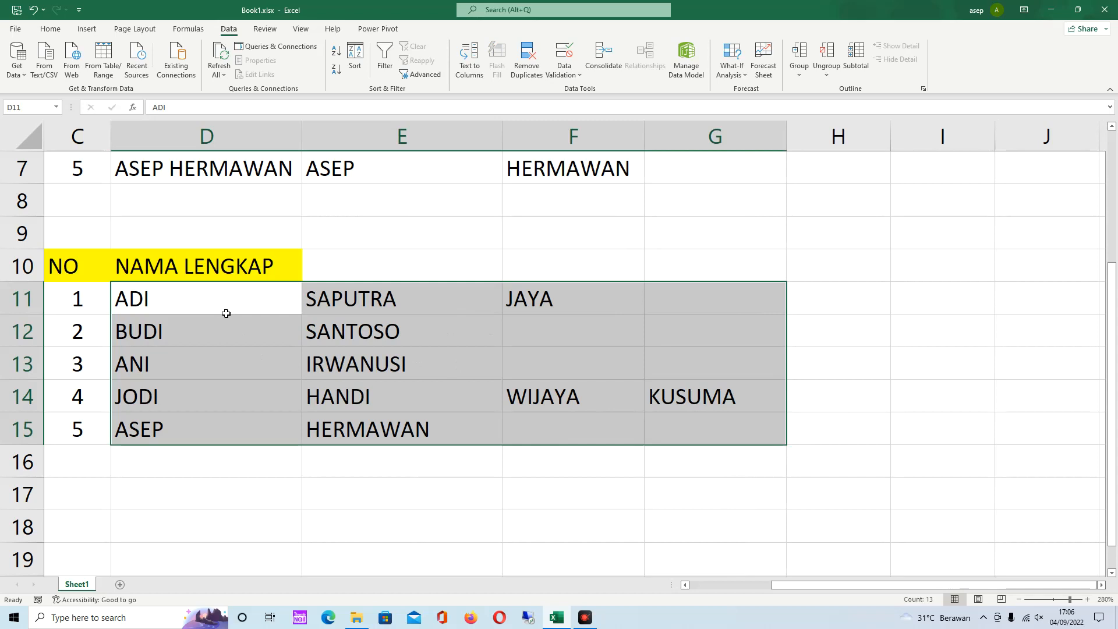
- Undo back to before the table was pasted at C10, and redo the paste and the name split
{"action": "key", "text": "ctrl+z"}
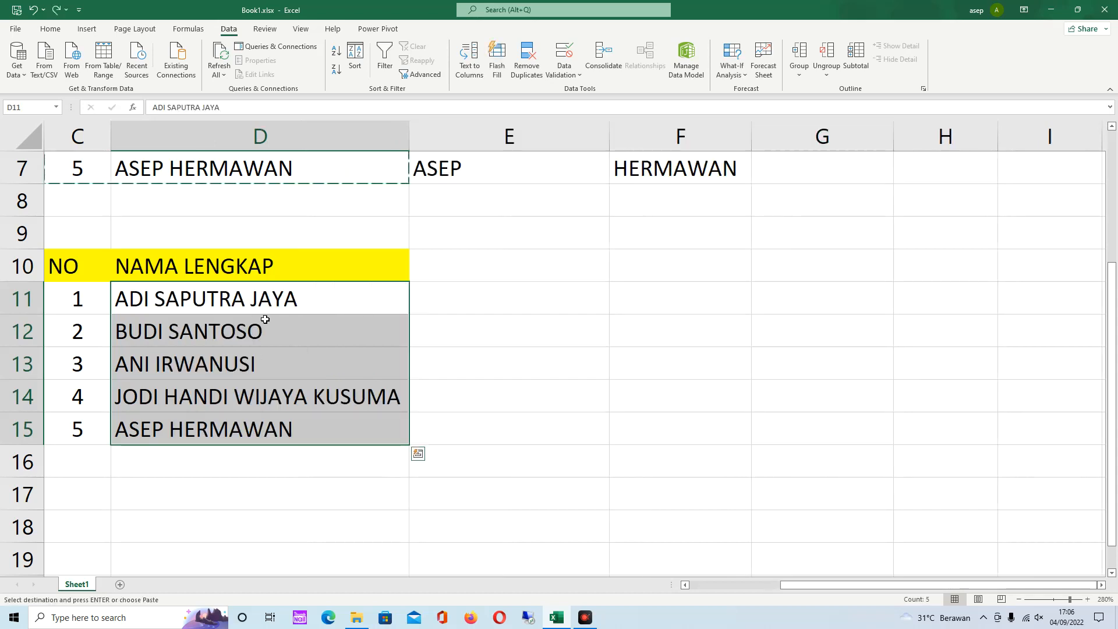
{"action": "key", "text": "ctrl+z"}
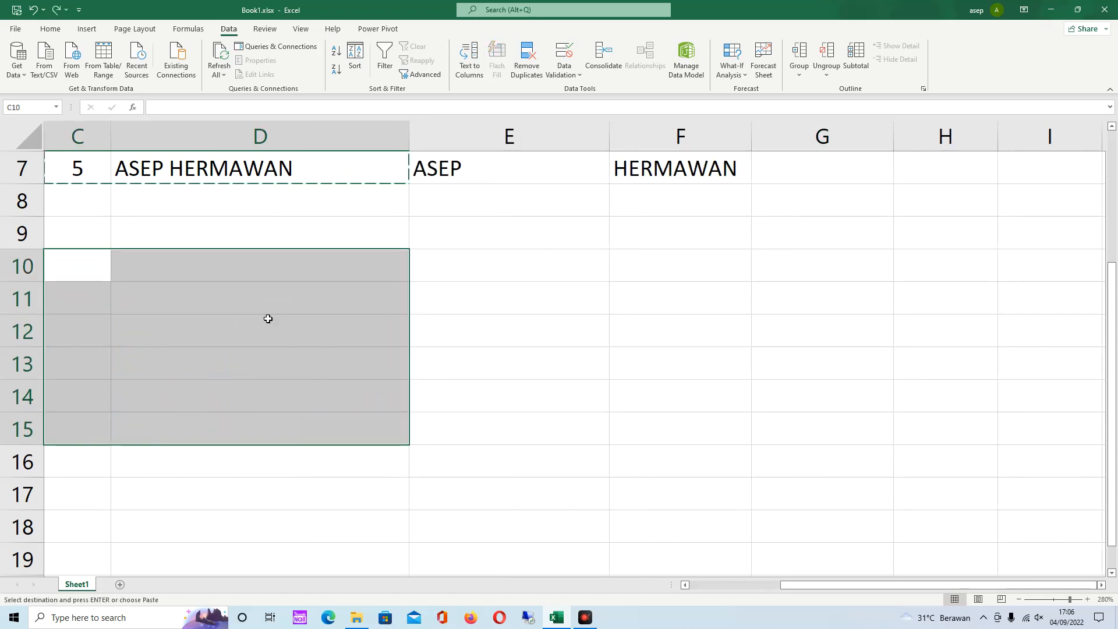
{"action": "key", "text": "ctrl+y"}
{"action": "key", "text": "ctrl+y"}
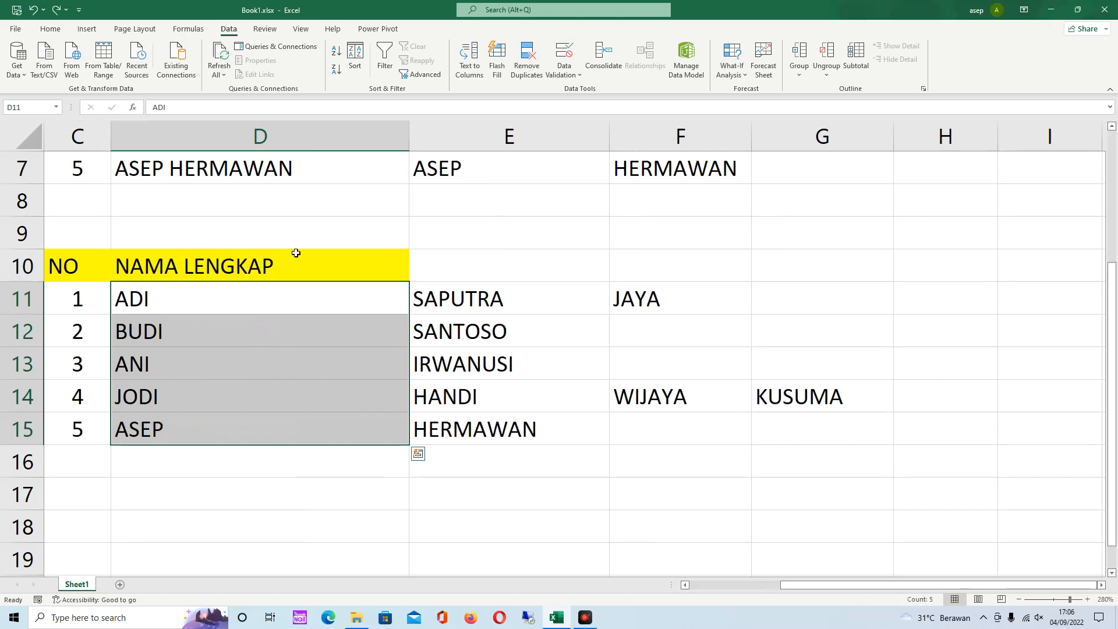
- Copy the original NO and NAMA LENGKAP table in C2:D7 to a third table starting at C18
{"action": "scroll", "coordinate": [295, 252], "scroll_direction": "up", "scroll_amount": 2}
{"action": "left_click", "coordinate": [114, 203]}
{"action": "left_click_drag", "start_coordinate": [114, 203], "coordinate": [305, 367]}
{"action": "key", "text": "ctrl+c"}
{"action": "scroll", "coordinate": [318, 394], "scroll_direction": "down", "scroll_amount": 3}
{"action": "scroll", "coordinate": [319, 393], "scroll_direction": "down", "scroll_amount": 4}
{"action": "scroll", "coordinate": [317, 392], "scroll_direction": "up", "scroll_amount": 4}
{"action": "left_click", "coordinate": [95, 436]}
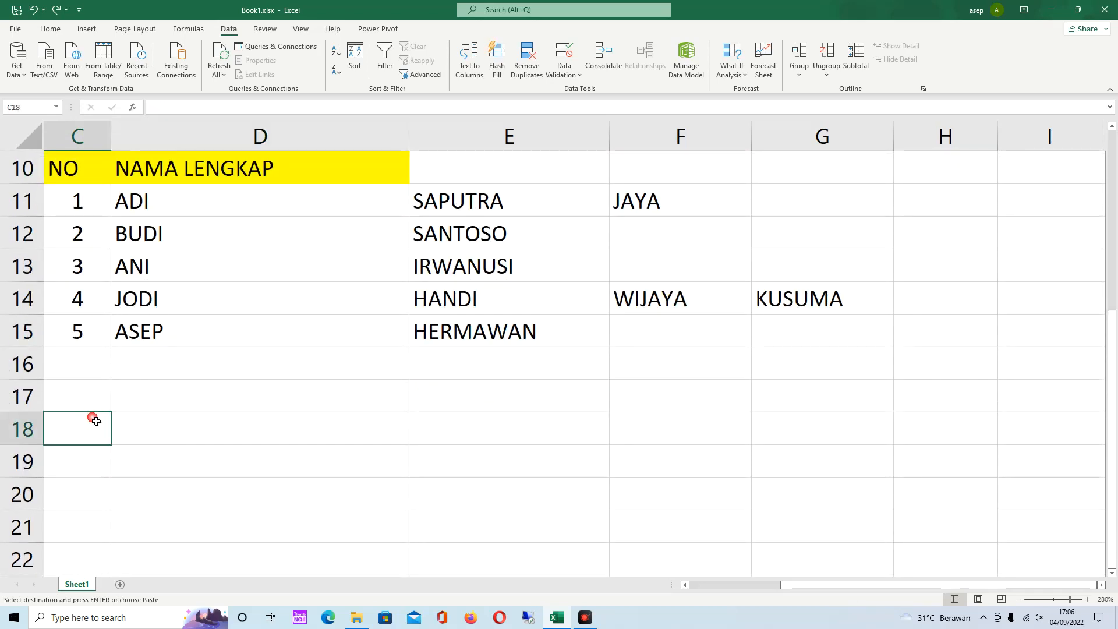
{"action": "key", "text": "ctrl+v"}
{"action": "scroll", "coordinate": [283, 445], "scroll_direction": "down", "scroll_amount": 2}
{"action": "scroll", "coordinate": [284, 445], "scroll_direction": "down", "scroll_amount": 1}
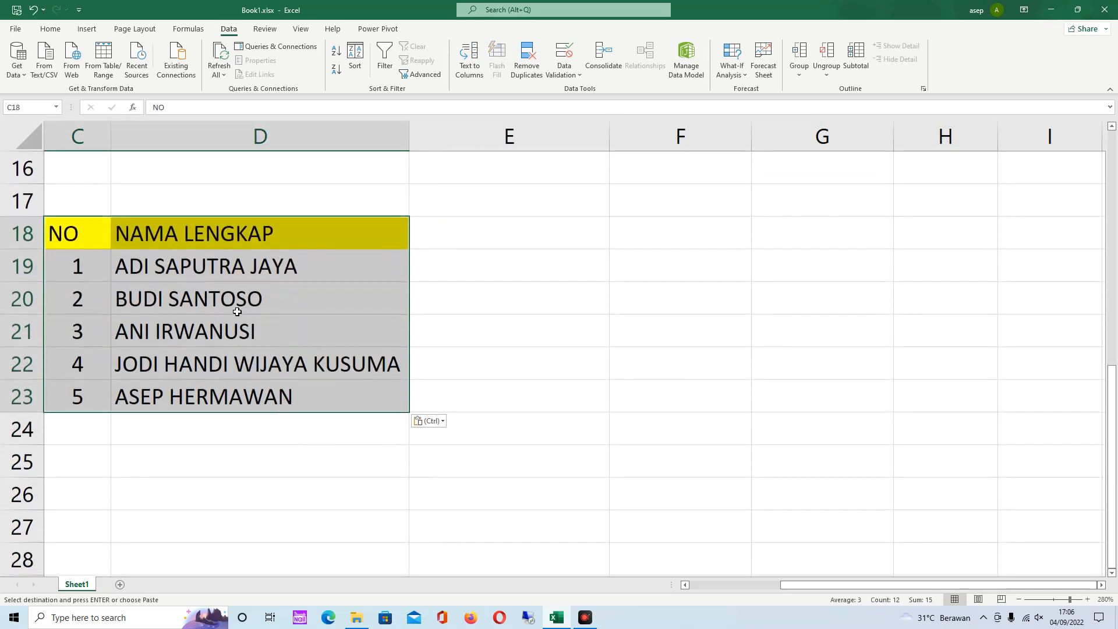
- Replace all spaces in the full names in D19:D23 with commas
{"action": "left_click", "coordinate": [240, 276]}
{"action": "left_click", "coordinate": [294, 391], "text": "shift"}
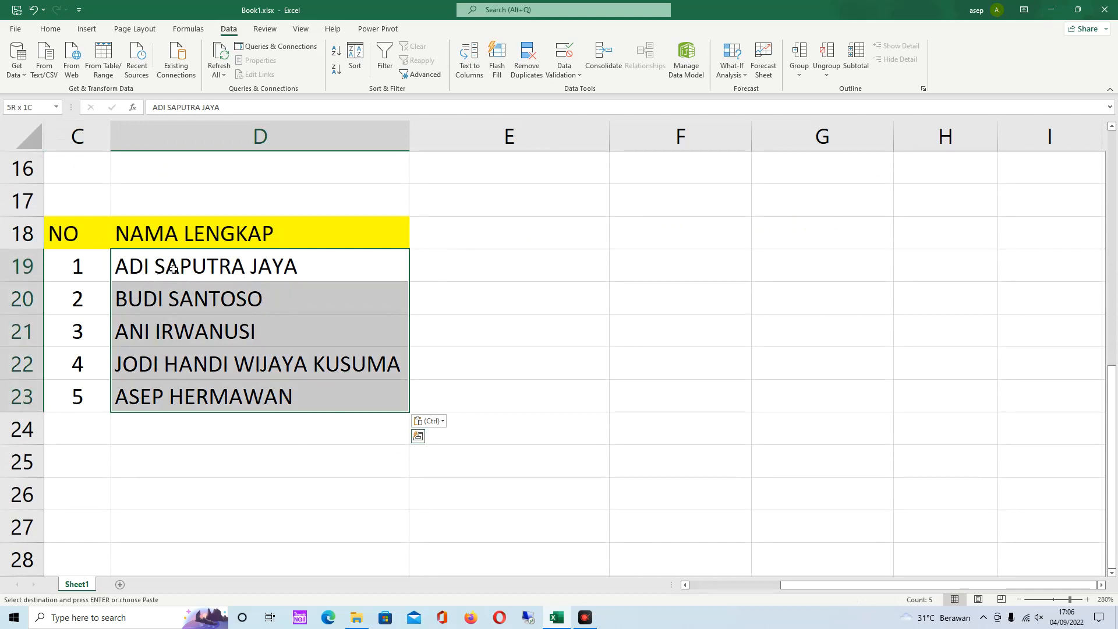
{"action": "key", "text": "ctrl"}
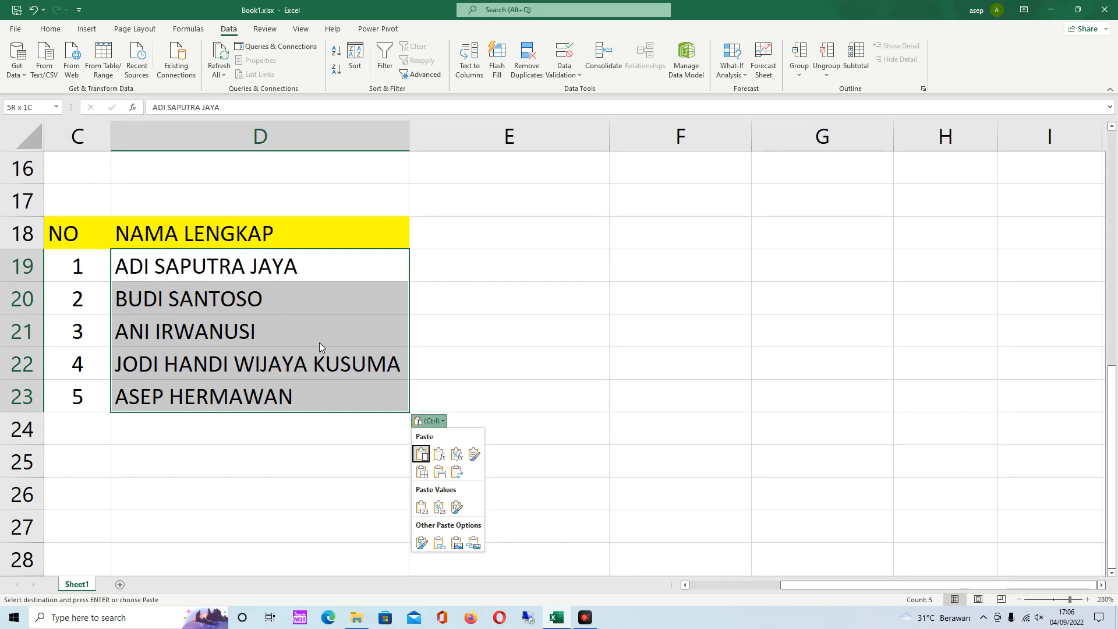
{"action": "left_click", "coordinate": [296, 288]}
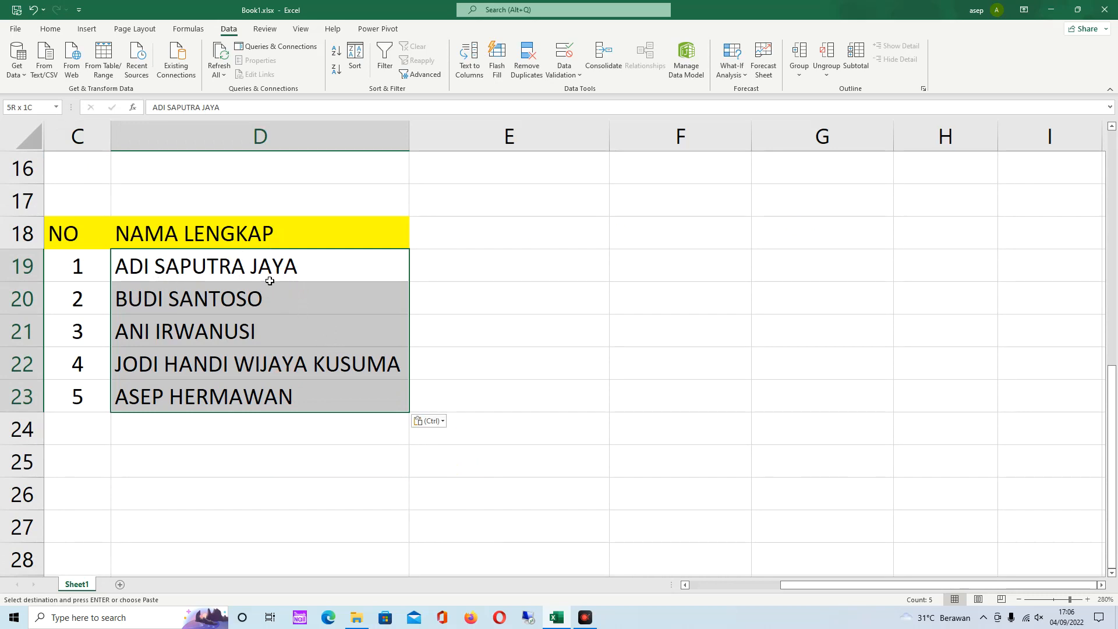
{"action": "key", "text": "ctrl+f"}
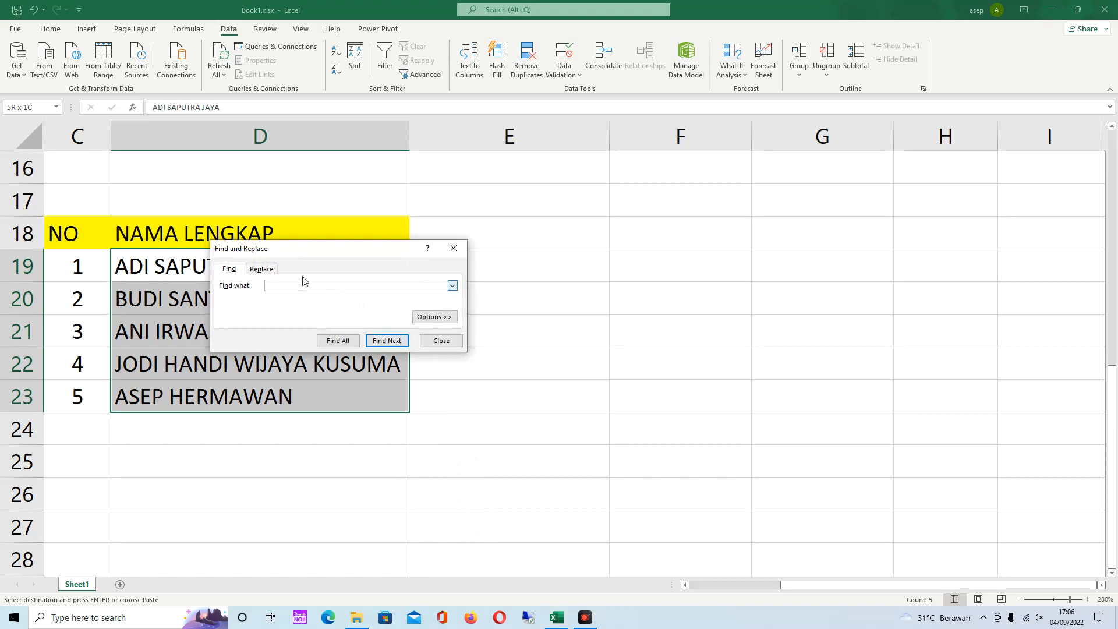
{"action": "left_click", "coordinate": [264, 269]}
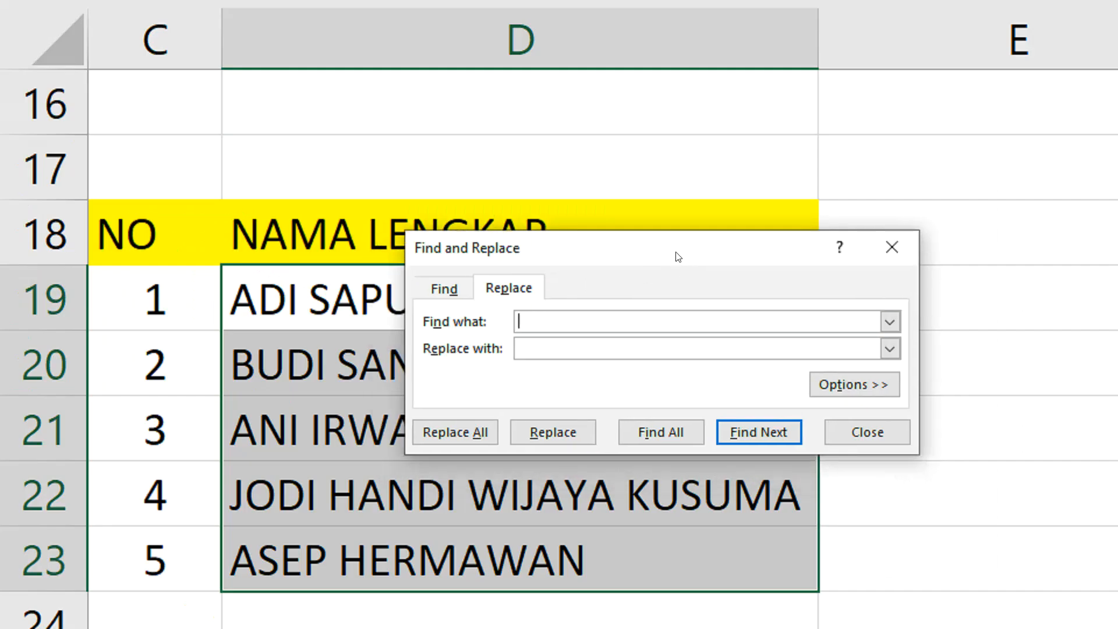
{"action": "left_click_drag", "start_coordinate": [679, 289], "coordinate": [835, 267]}
{"action": "left_click", "coordinate": [776, 369]}
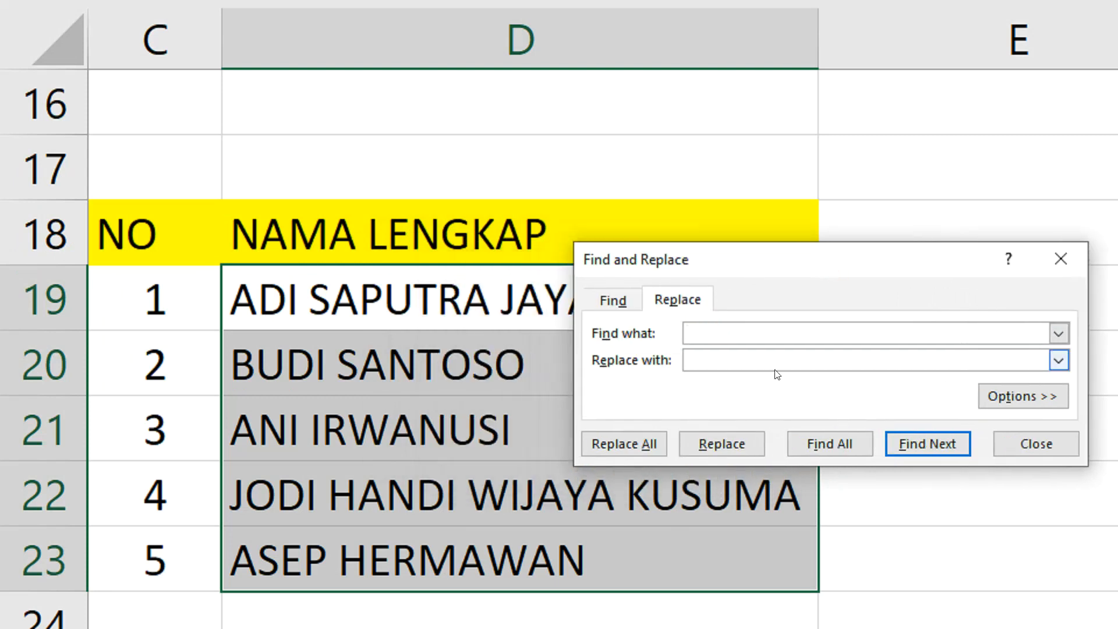
{"action": "left_click", "coordinate": [704, 356]}
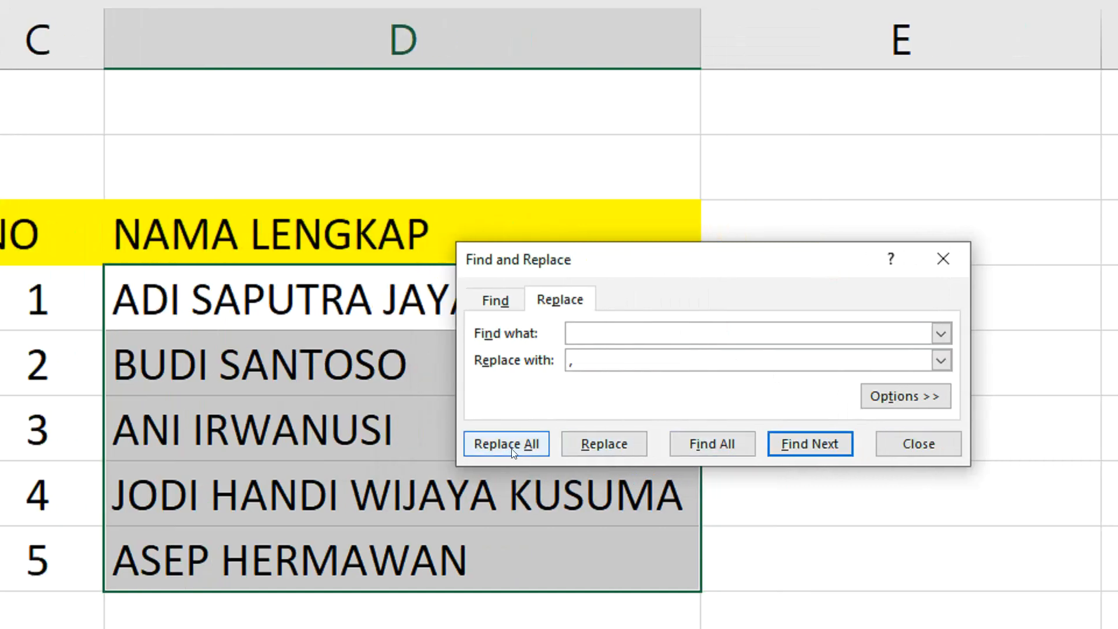
{"action": "left_click", "coordinate": [512, 451]}
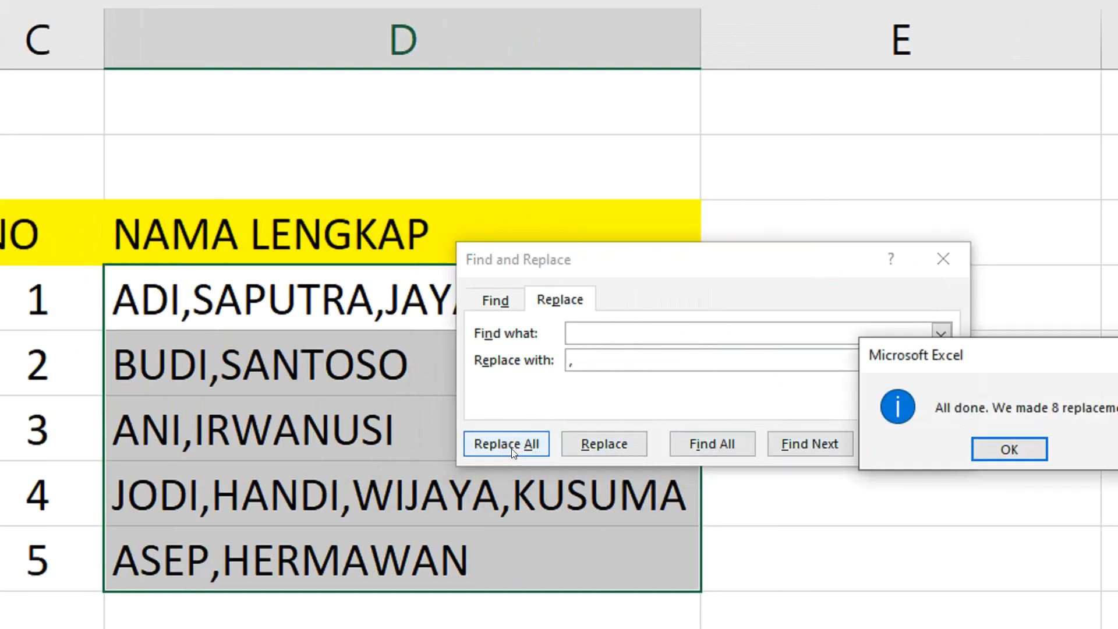
{"action": "left_click", "coordinate": [839, 451]}
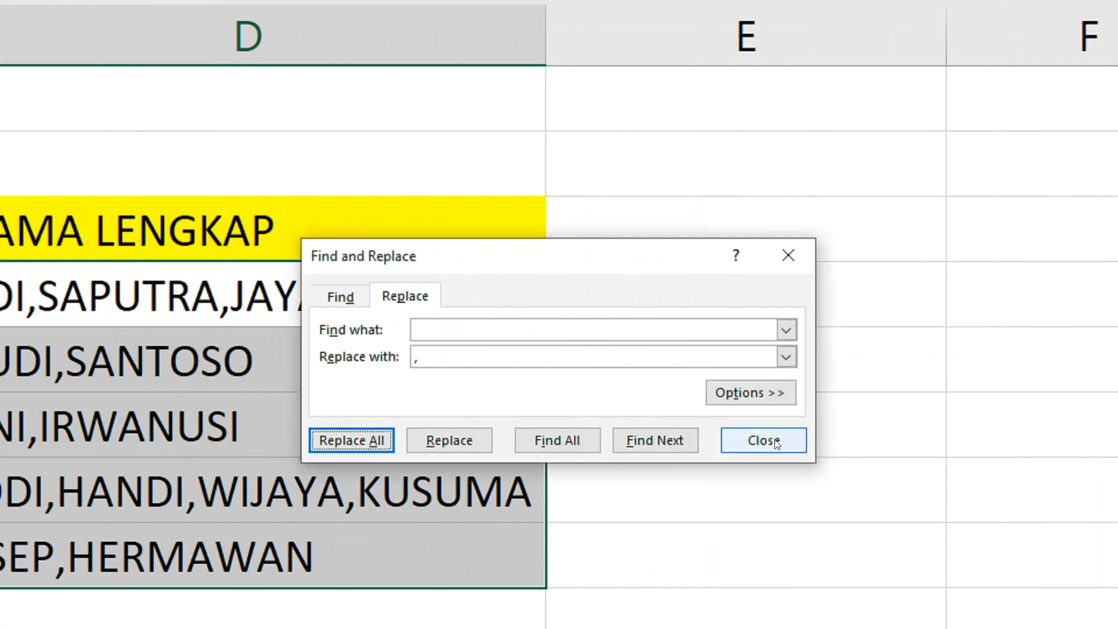
{"action": "left_click", "coordinate": [781, 443]}
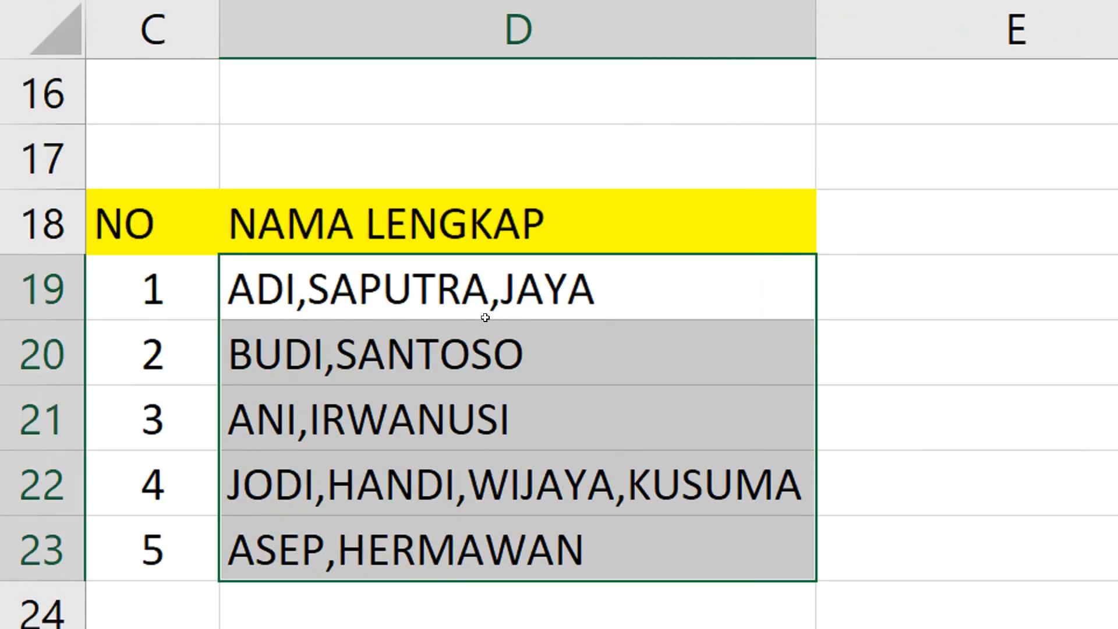
- Split the names in D19:D23 with delimited Text to Columns, using the comma delimiter and turning the space delimiter off
{"action": "left_click", "coordinate": [514, 321]}
{"action": "left_click_drag", "start_coordinate": [237, 267], "coordinate": [789, 521]}
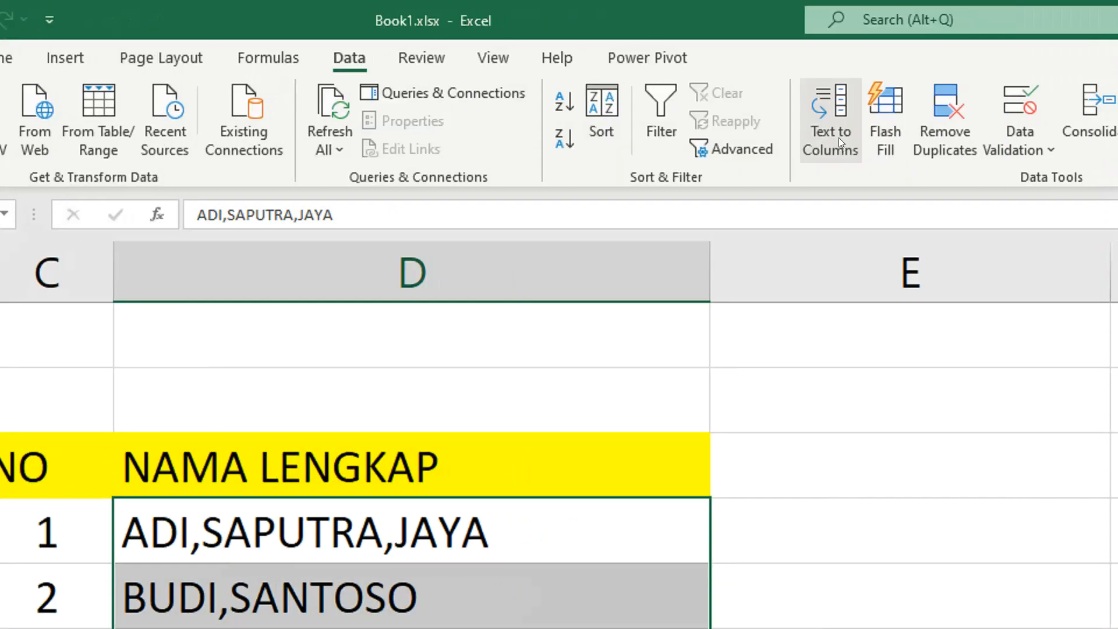
{"action": "left_click", "coordinate": [839, 143]}
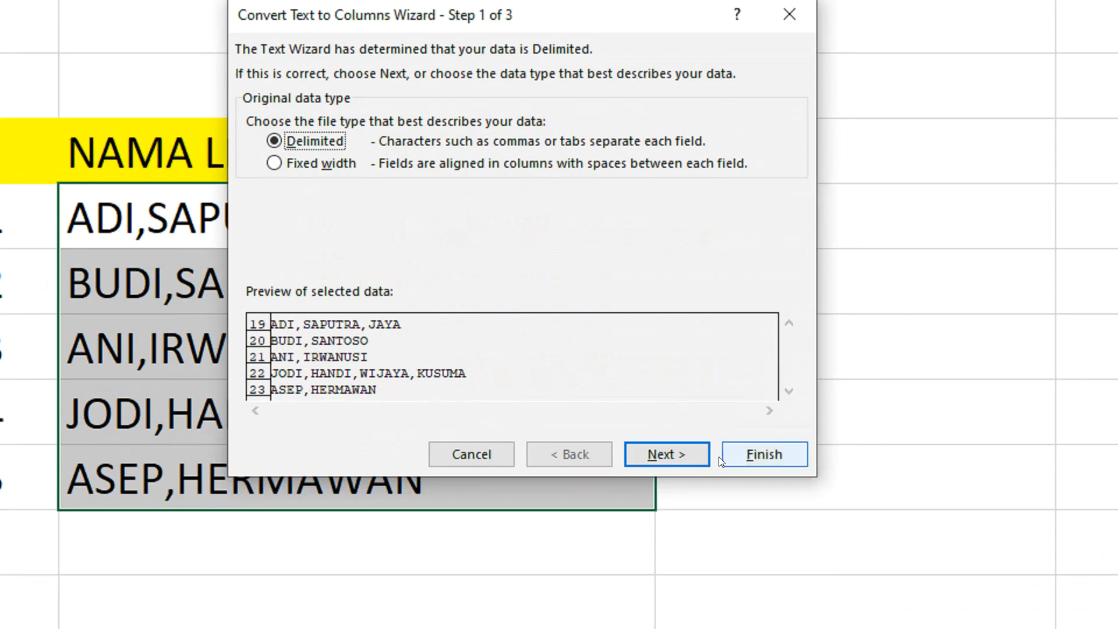
{"action": "left_click", "coordinate": [728, 482]}
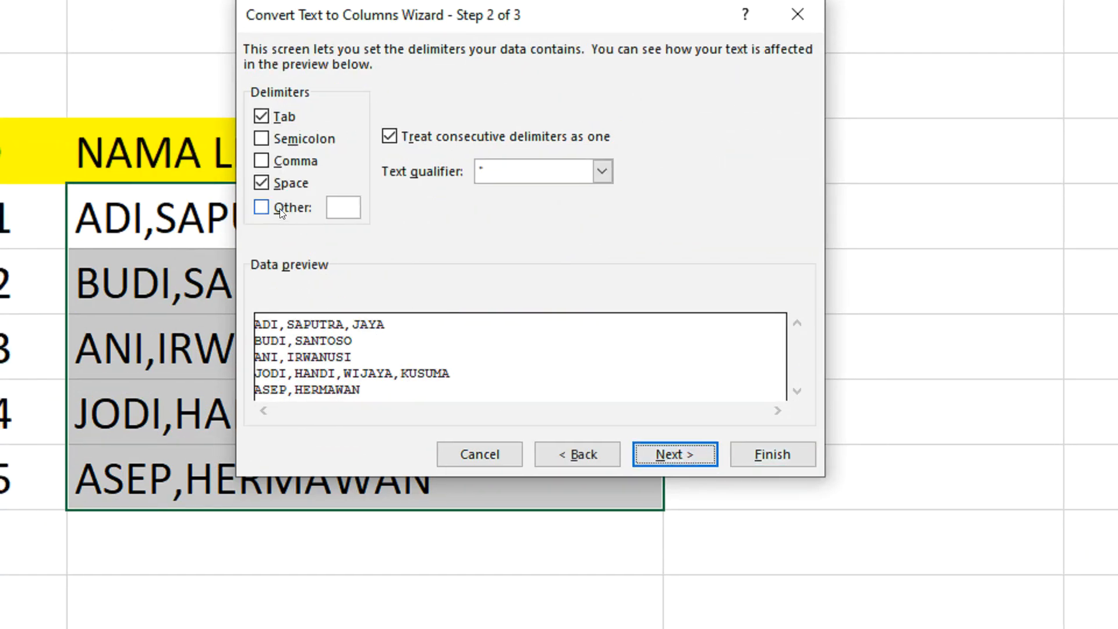
{"action": "left_click", "coordinate": [276, 183]}
{"action": "left_click", "coordinate": [271, 165]}
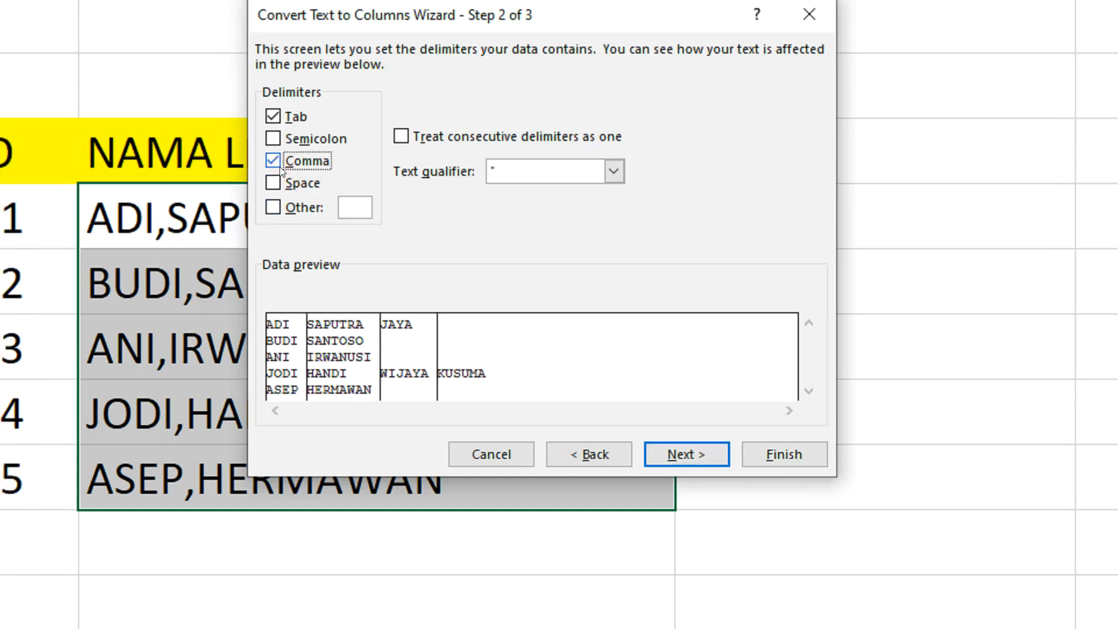
{"action": "left_click", "coordinate": [289, 185]}
{"action": "left_click", "coordinate": [292, 163]}
{"action": "left_click", "coordinate": [290, 186]}
{"action": "left_click", "coordinate": [294, 162]}
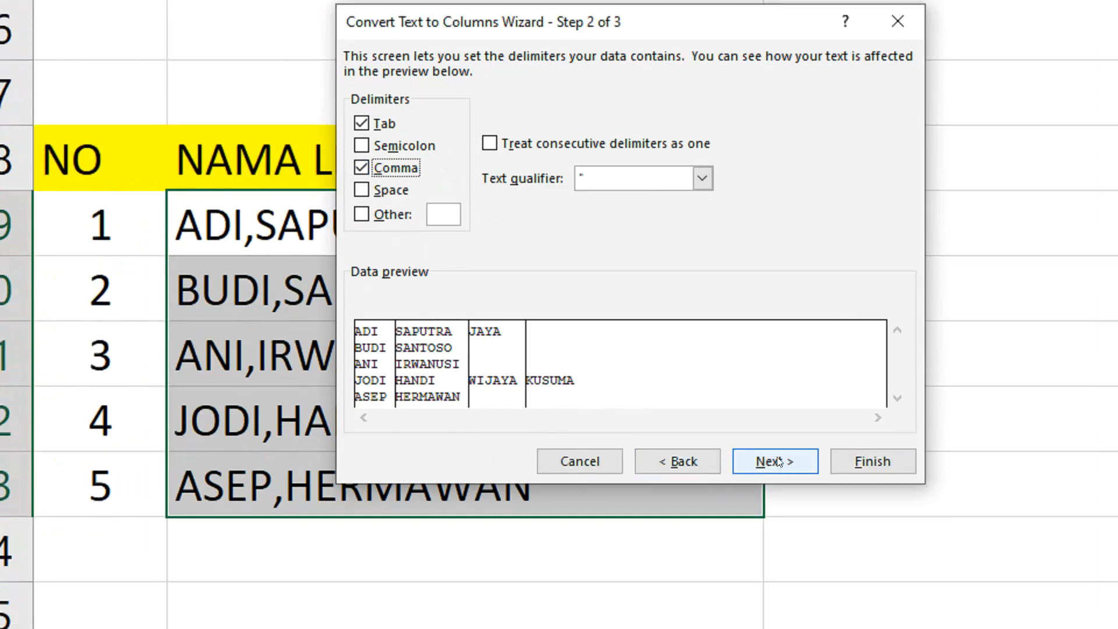
{"action": "left_click", "coordinate": [776, 496]}
{"action": "left_click", "coordinate": [855, 463]}
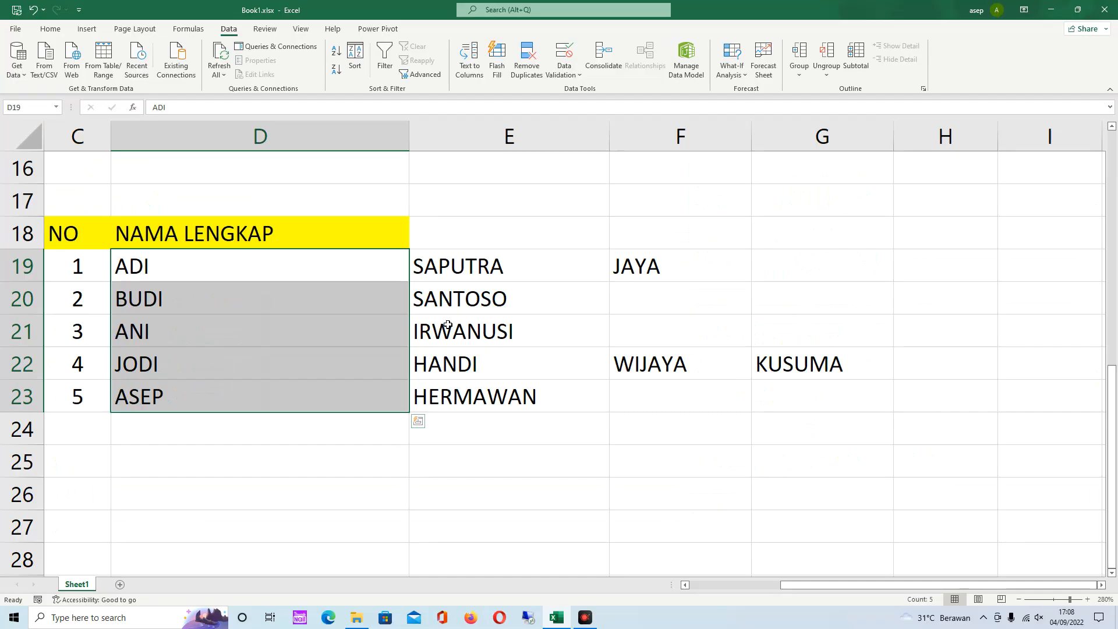
- Narrow column D to bring the name parts closer together and select the split names in D19:G23
{"action": "left_click", "coordinate": [787, 283]}
{"action": "left_click", "coordinate": [604, 212]}
{"action": "left_click_drag", "start_coordinate": [411, 138], "coordinate": [261, 137]}
{"action": "left_click_drag", "start_coordinate": [214, 257], "coordinate": [641, 396]}
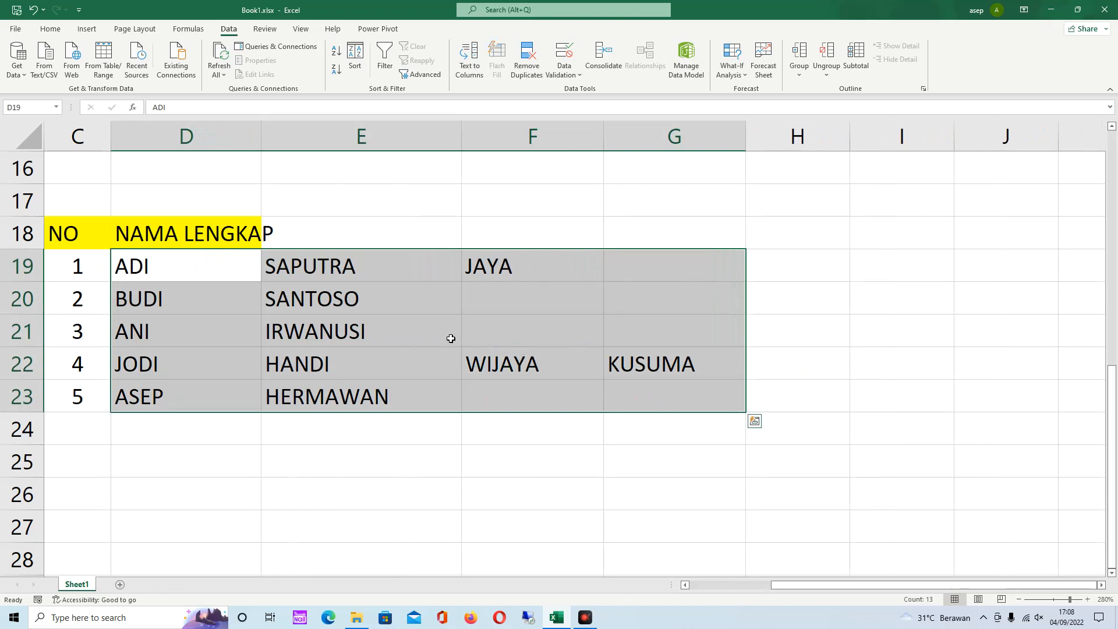
- AutoFit column D to the full names in the first table
{"action": "scroll", "coordinate": [451, 338], "scroll_direction": "up", "scroll_amount": 5}
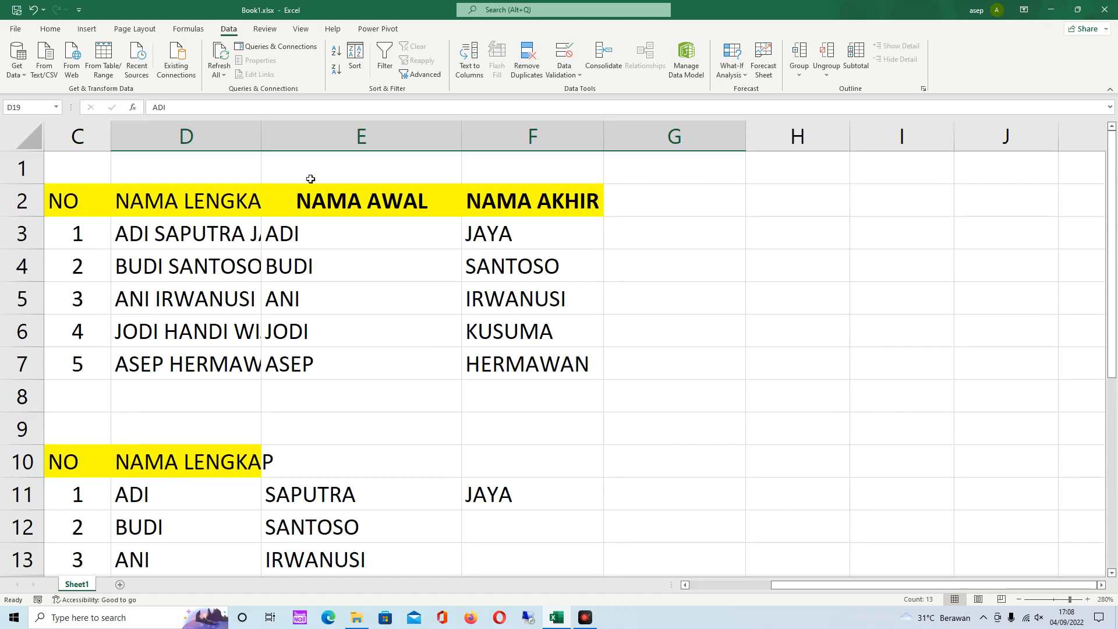
{"action": "double_click", "coordinate": [261, 136]}
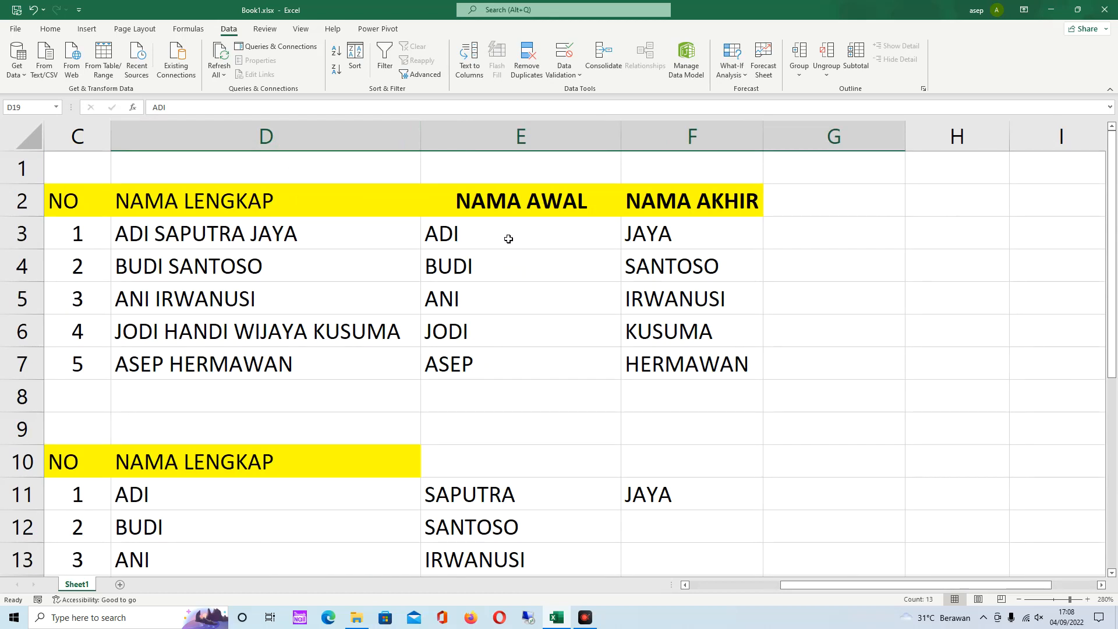
- Compare the first and last names extracted in D2:F7 with the Text to Columns results in the tables at C10 and C18
{"action": "left_click_drag", "start_coordinate": [218, 208], "coordinate": [678, 358]}
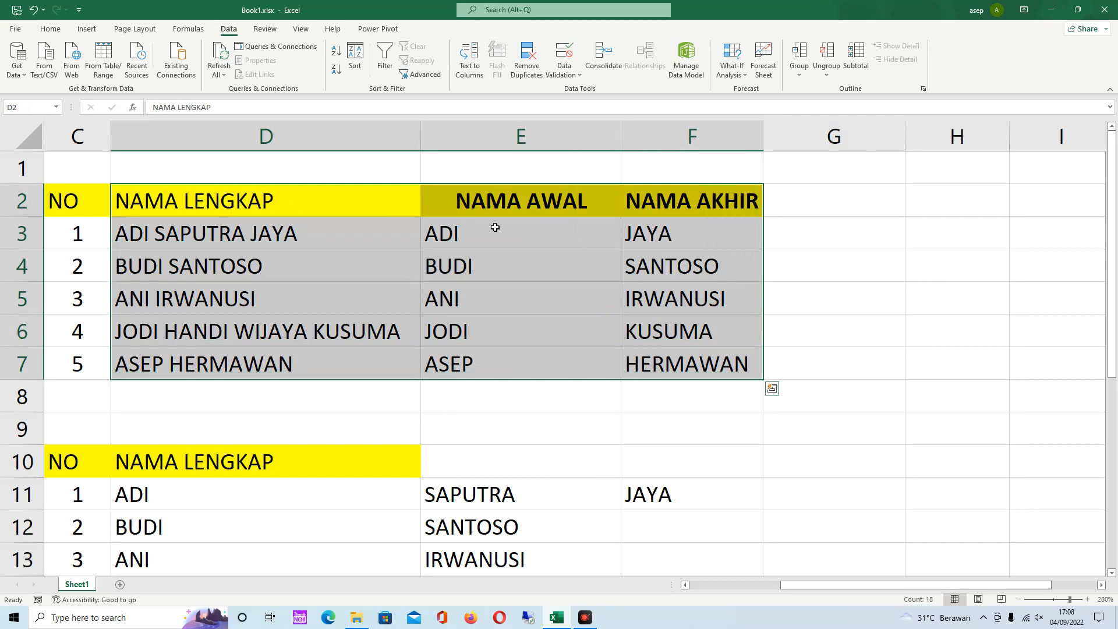
{"action": "left_click", "coordinate": [145, 233]}
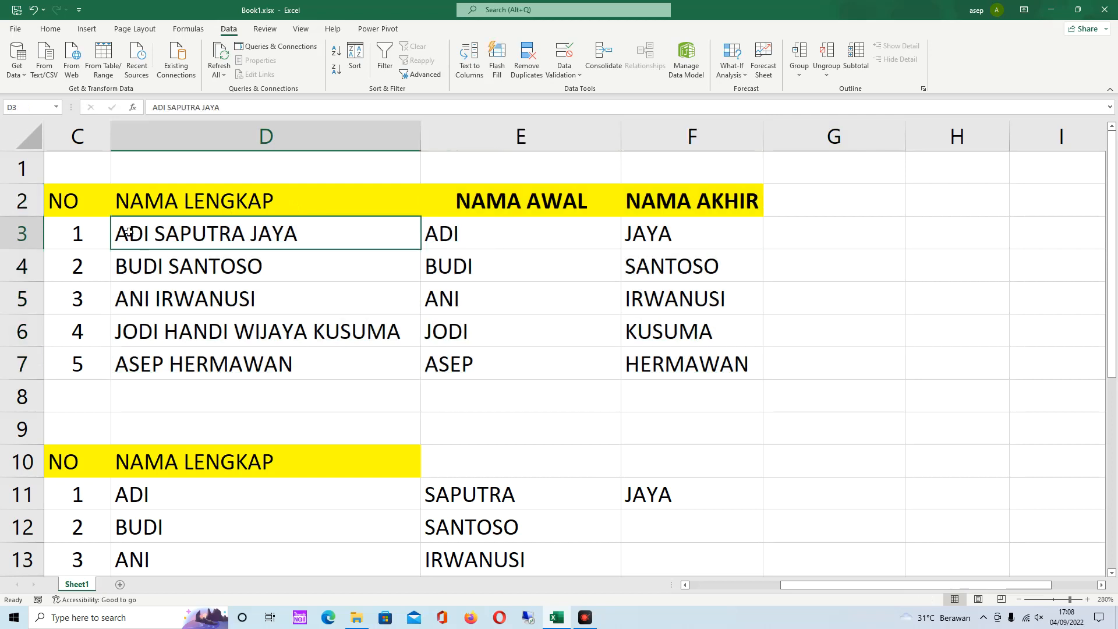
{"action": "left_click", "coordinate": [683, 235]}
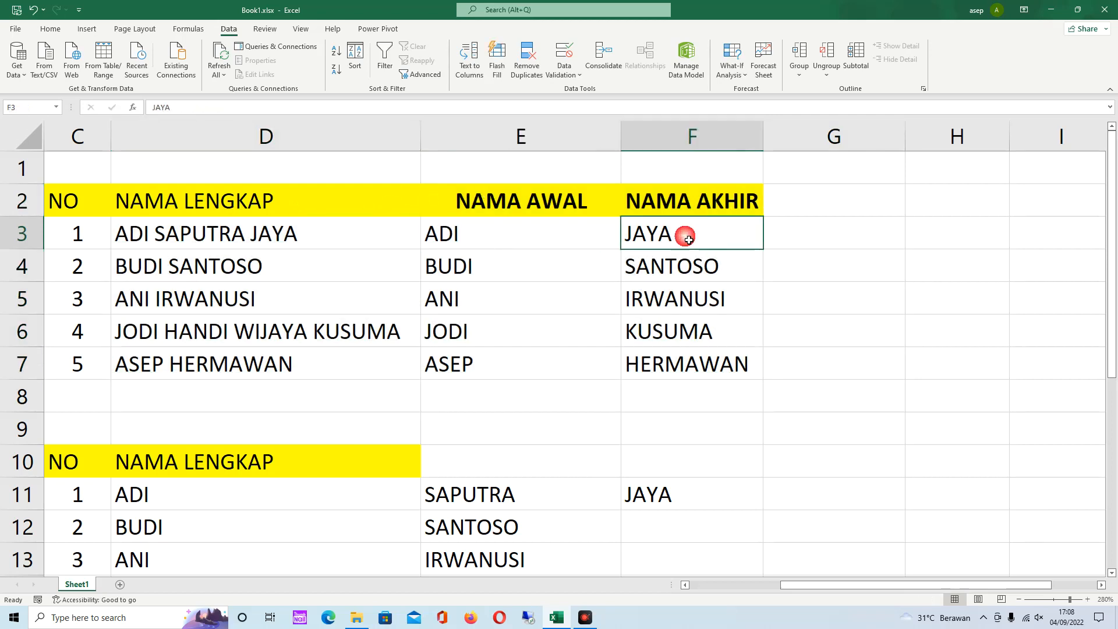
{"action": "left_click", "coordinate": [505, 205]}
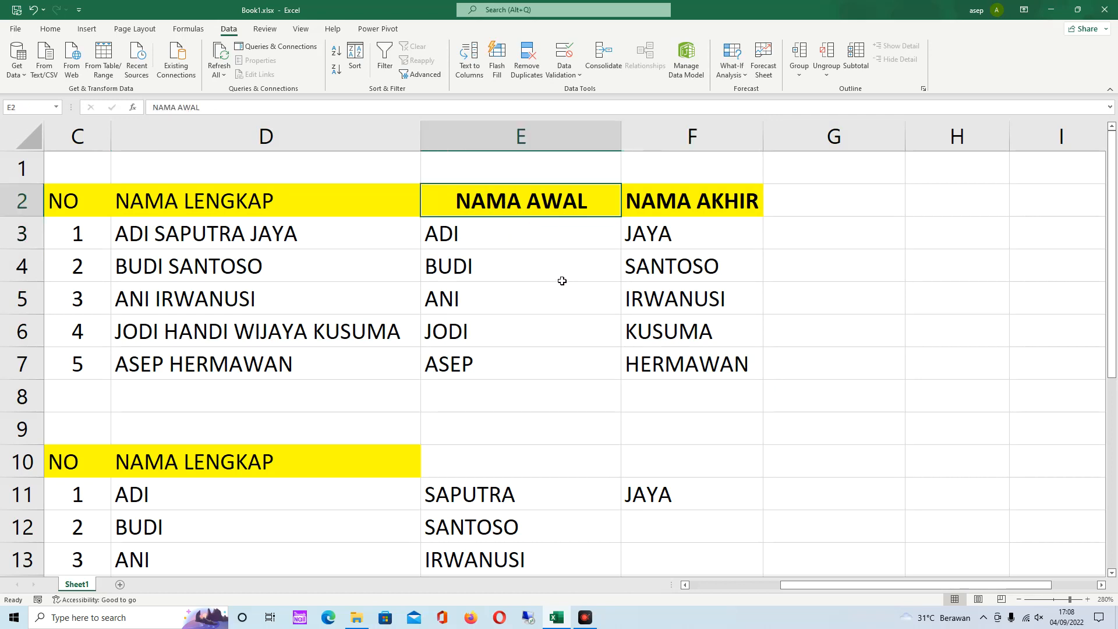
{"action": "left_click", "coordinate": [706, 209]}
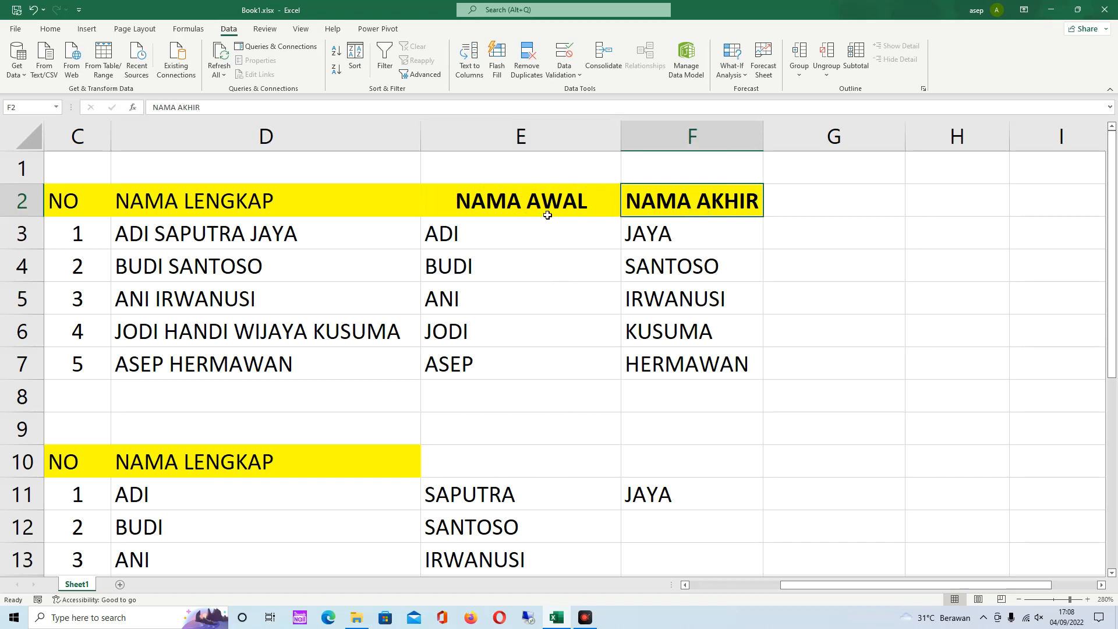
{"action": "scroll", "coordinate": [358, 413], "scroll_direction": "down", "scroll_amount": 2}
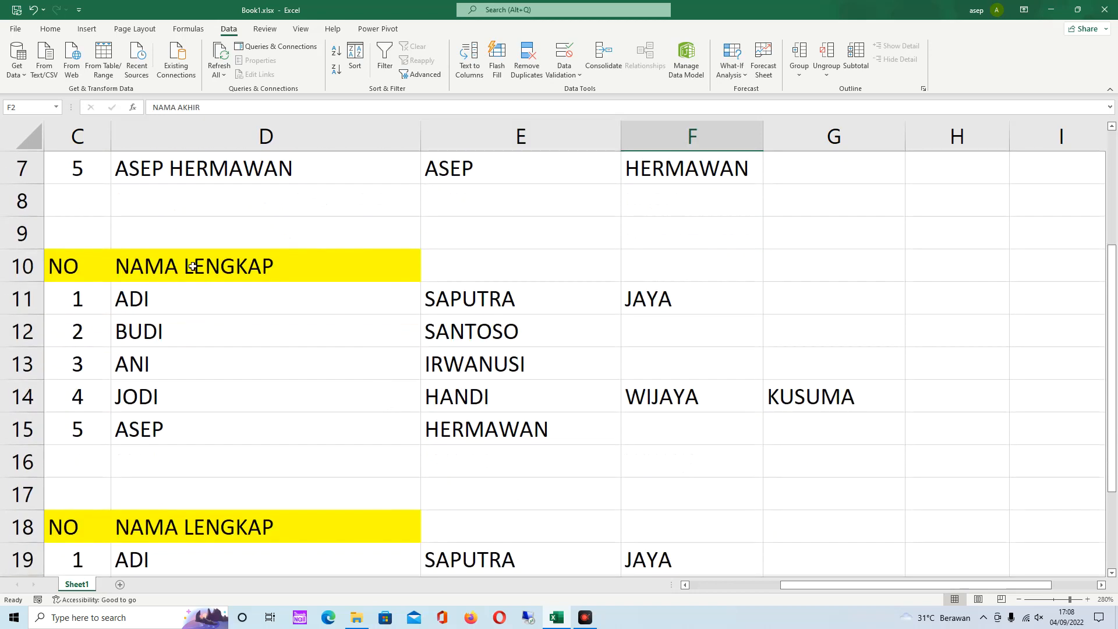
{"action": "left_click_drag", "start_coordinate": [95, 265], "coordinate": [809, 431]}
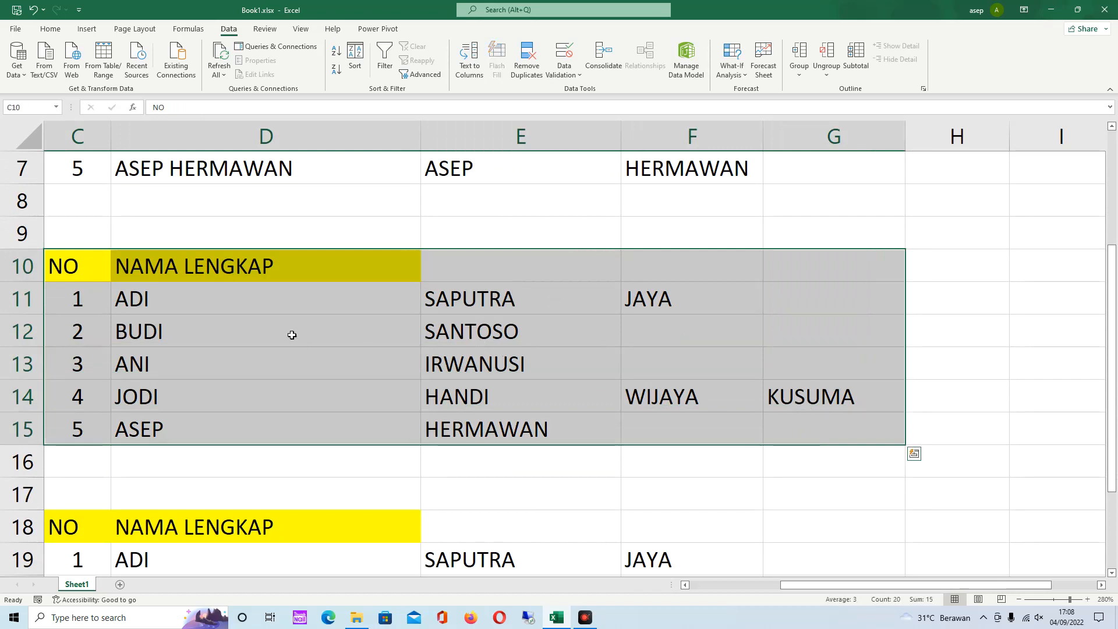
{"action": "scroll", "coordinate": [318, 324], "scroll_direction": "up", "scroll_amount": 1}
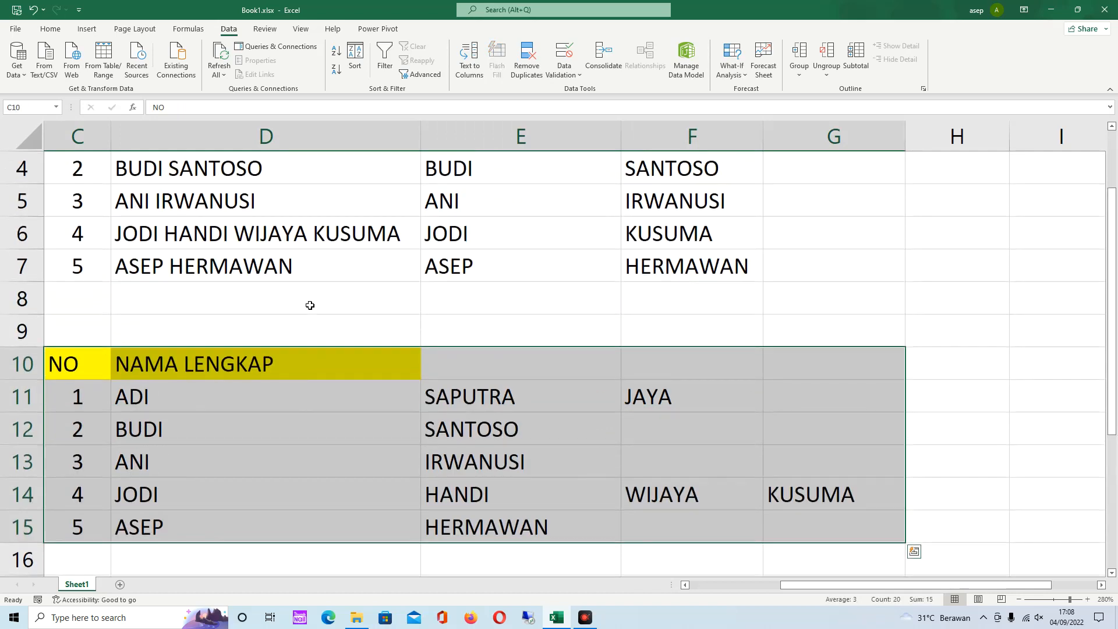
{"action": "left_click", "coordinate": [155, 226]}
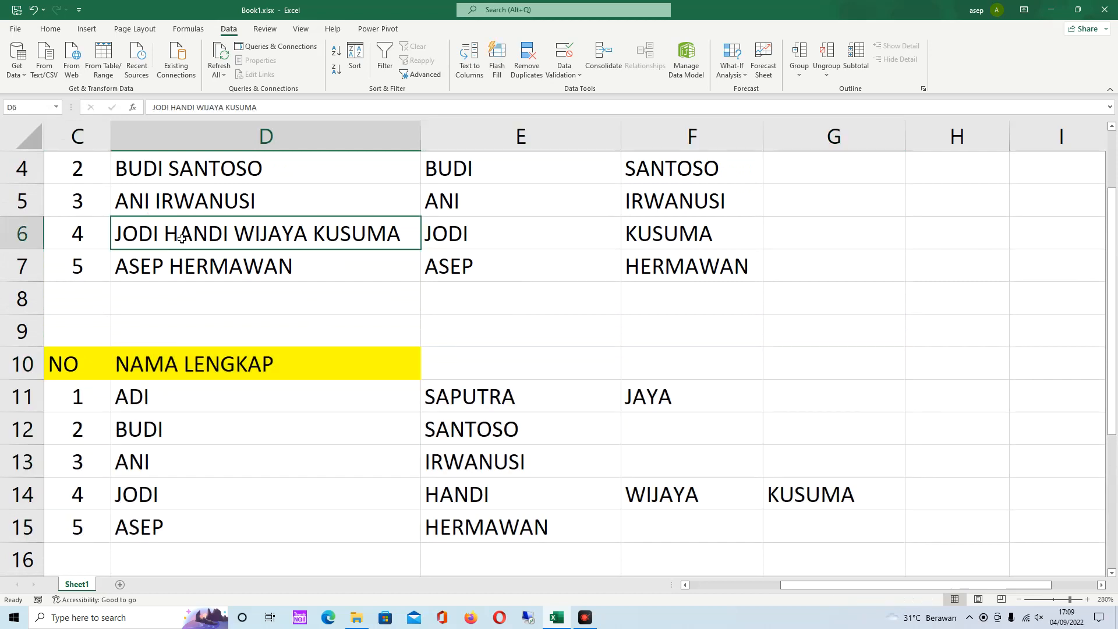
{"action": "left_click", "coordinate": [475, 430]}
{"action": "left_click_drag", "start_coordinate": [179, 500], "coordinate": [769, 494]}
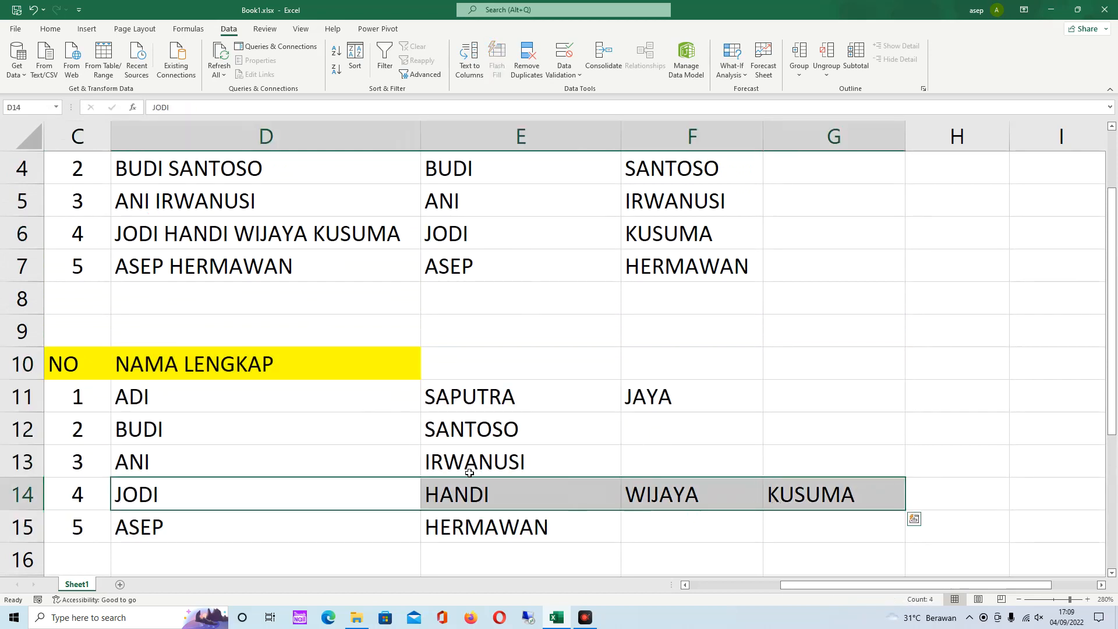
{"action": "scroll", "coordinate": [379, 417], "scroll_direction": "down", "scroll_amount": 2}
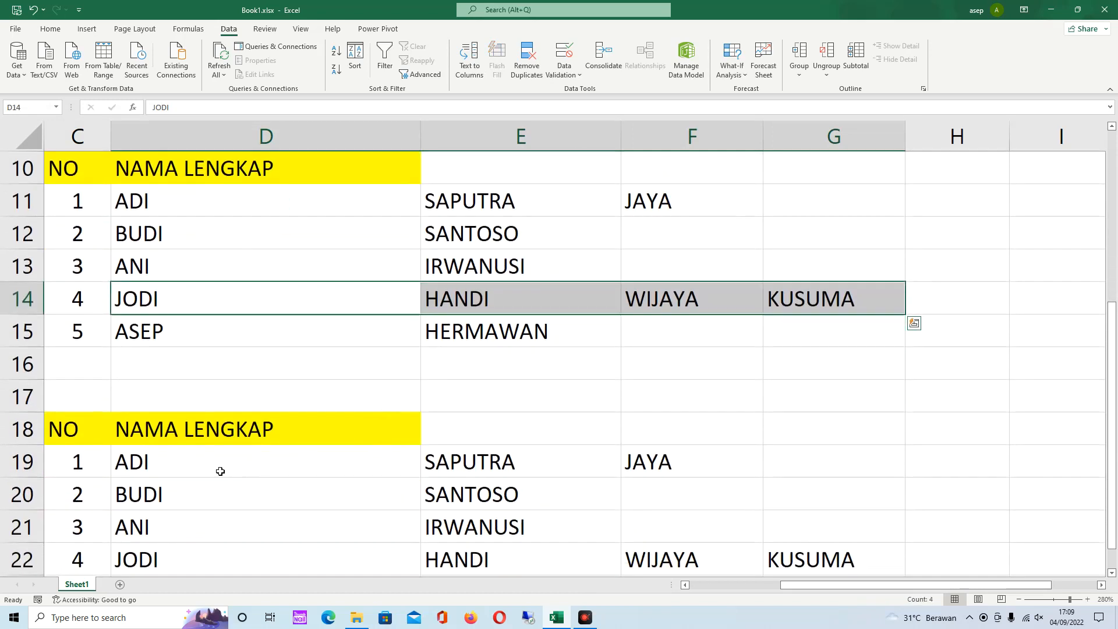
{"action": "scroll", "coordinate": [254, 466], "scroll_direction": "down", "scroll_amount": 1}
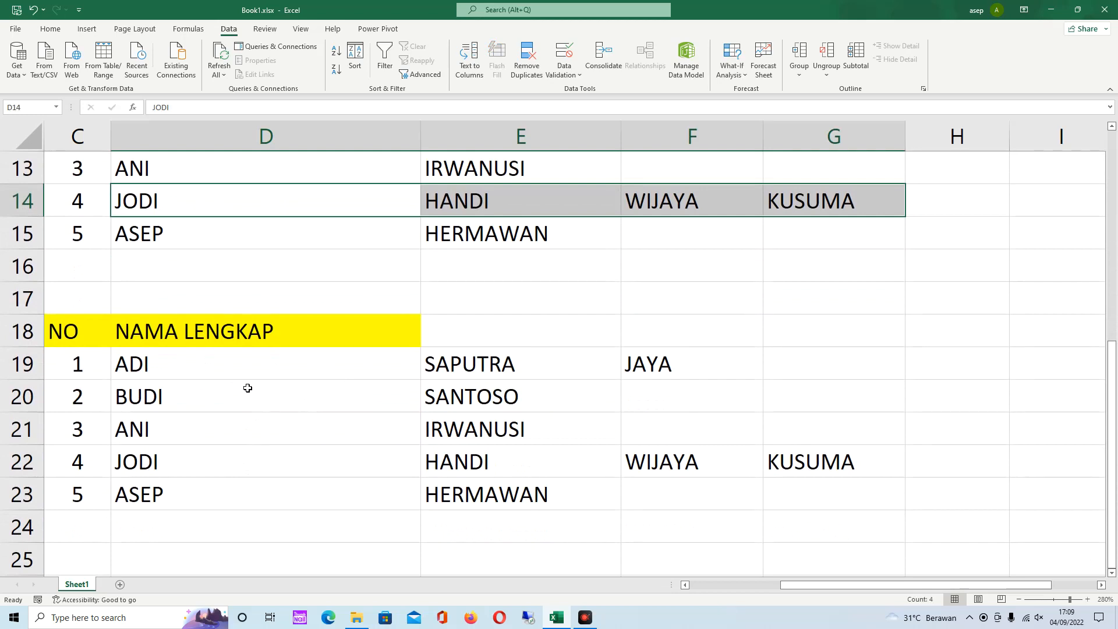
{"action": "scroll", "coordinate": [375, 392], "scroll_direction": "up", "scroll_amount": 4}
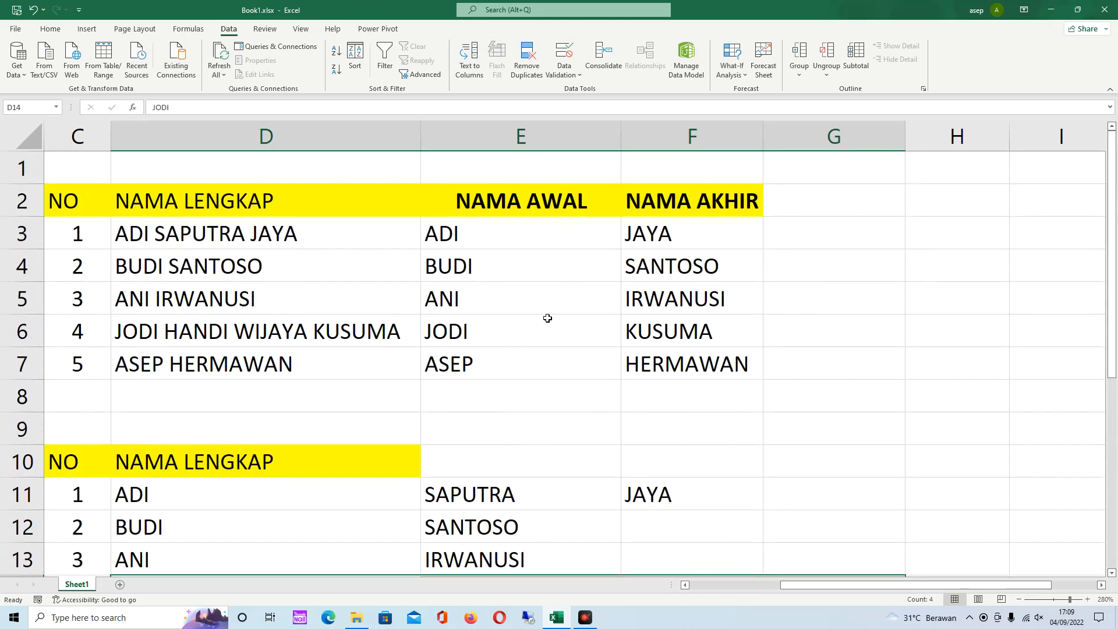